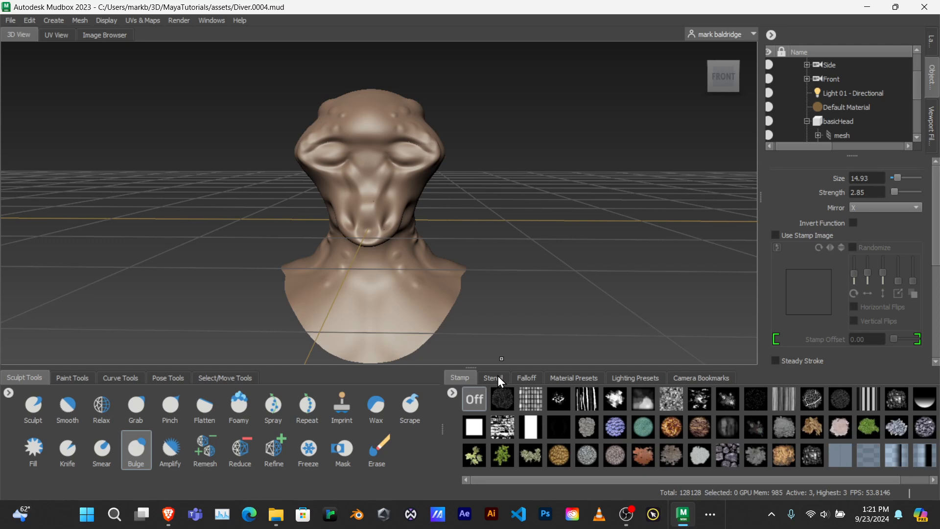
- Browse the available stencil and falloff presets
left_click(497, 375)
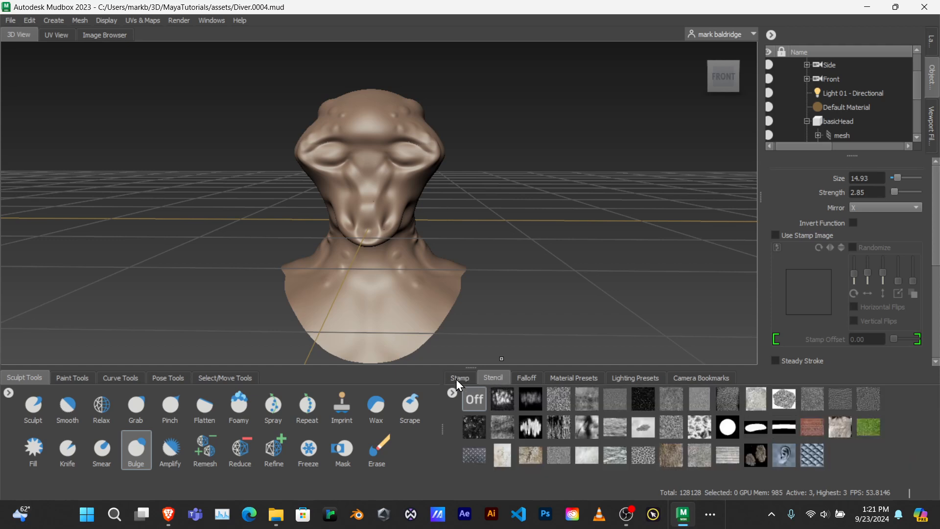
left_click(527, 378)
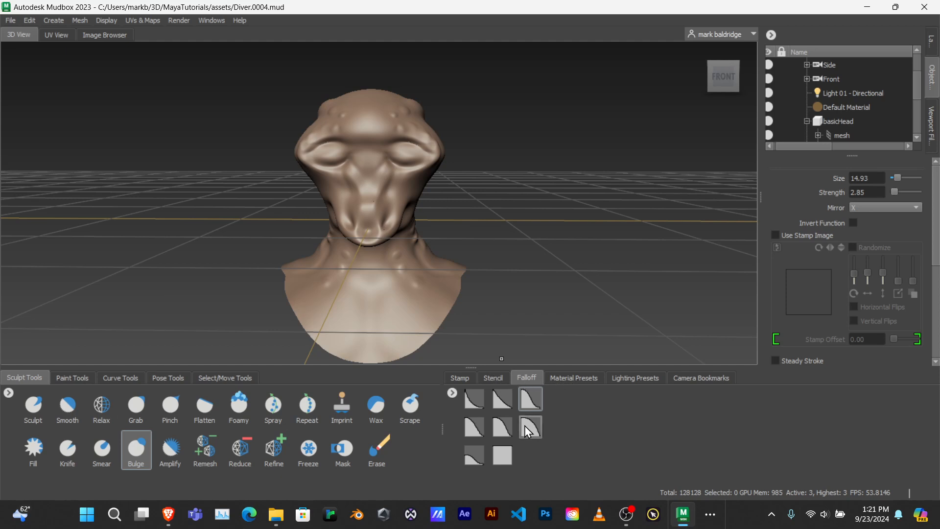
left_click(495, 377)
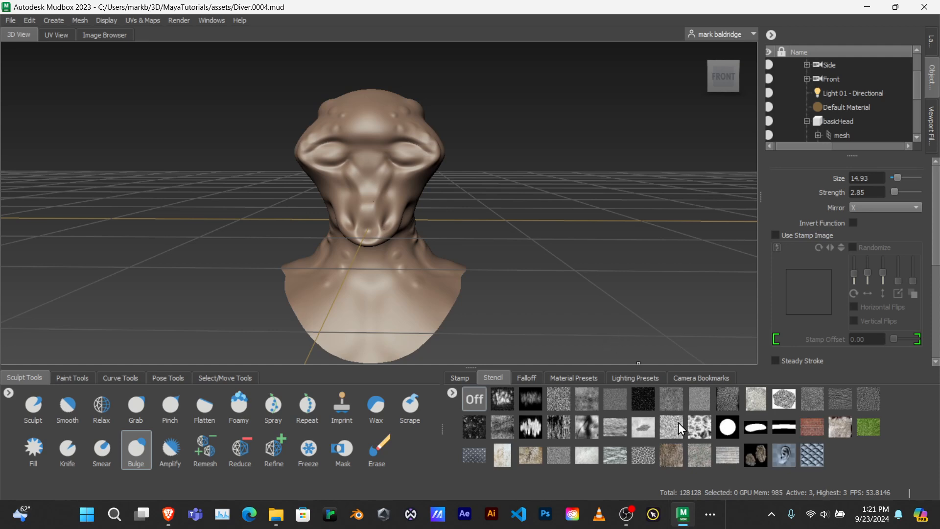
- Preview several stencils, including the ear, v_tiledScales_vdm.tif and bw_skin06.jpg, and load the rgb_stoneWall.jpg stencil
left_click(785, 456)
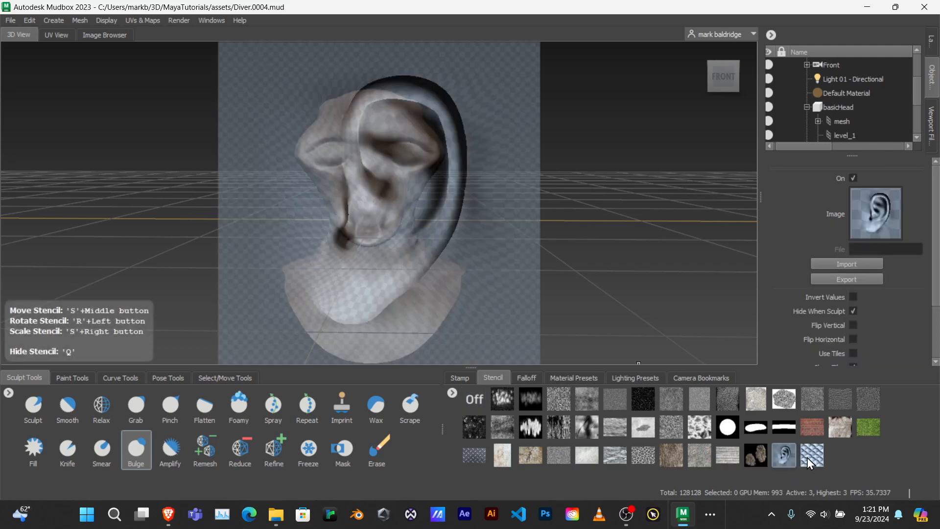
left_click(806, 457)
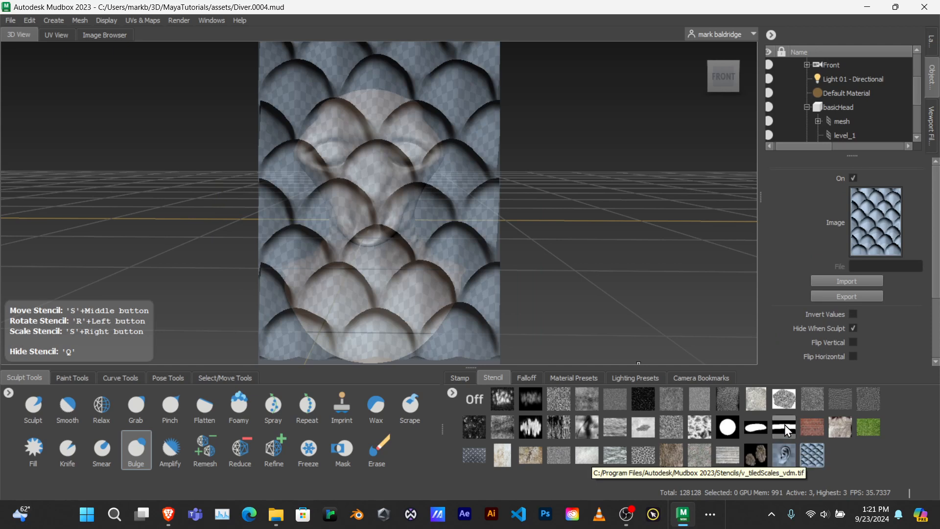
left_click(785, 401)
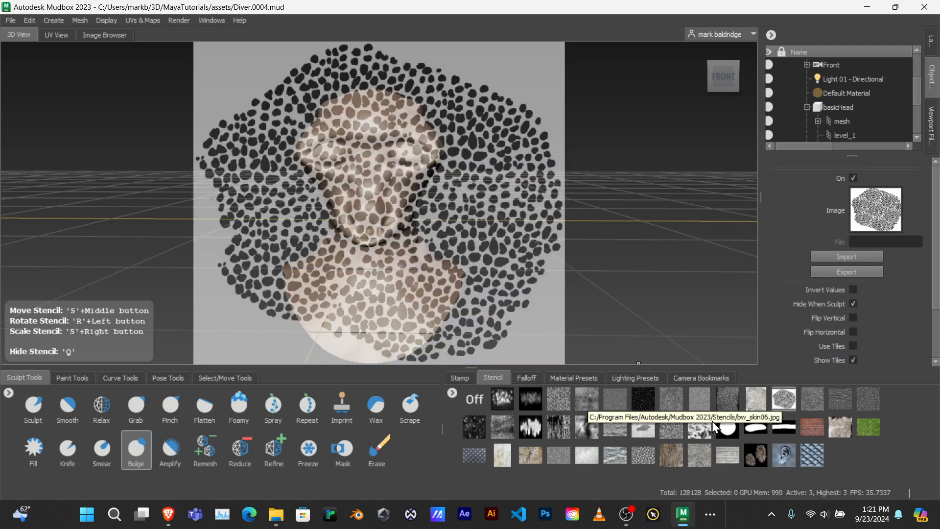
left_click(693, 428)
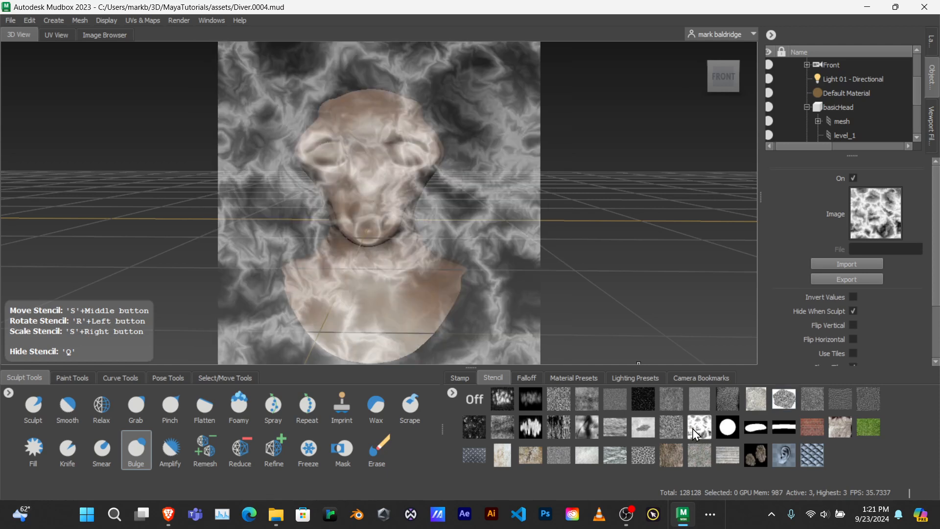
left_click(649, 429)
left_click(642, 459)
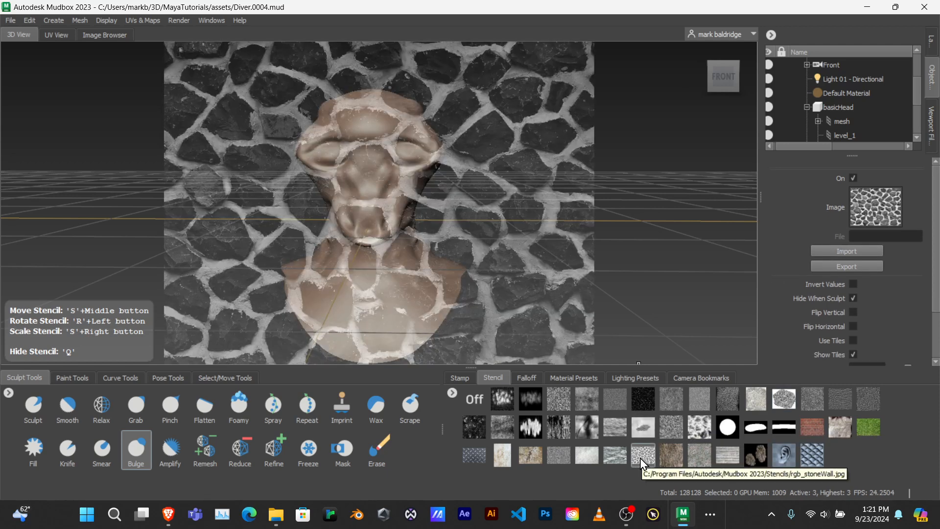
- Shrink the stone wall stencil to a small patch and place it over the middle of the chest
scroll(493, 229, "down", 3)
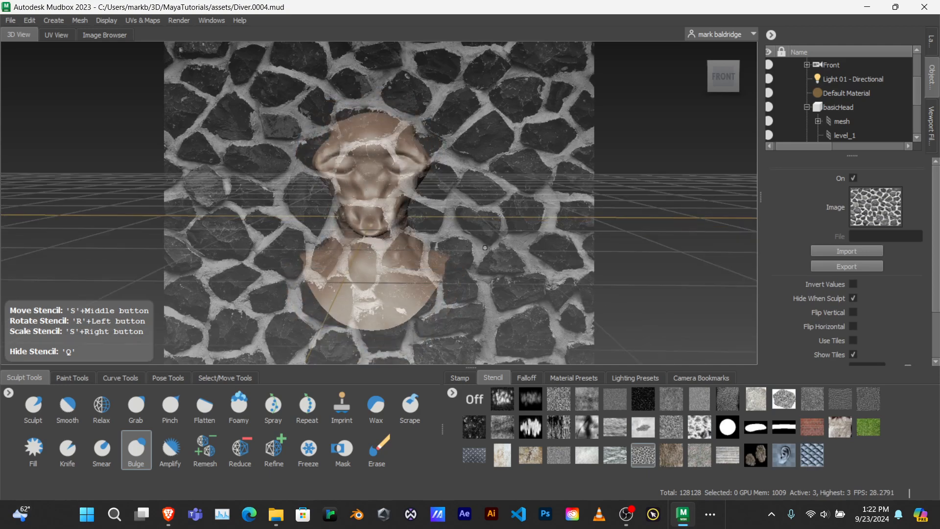
scroll(485, 233, "up", 8)
scroll(480, 238, "down", 5)
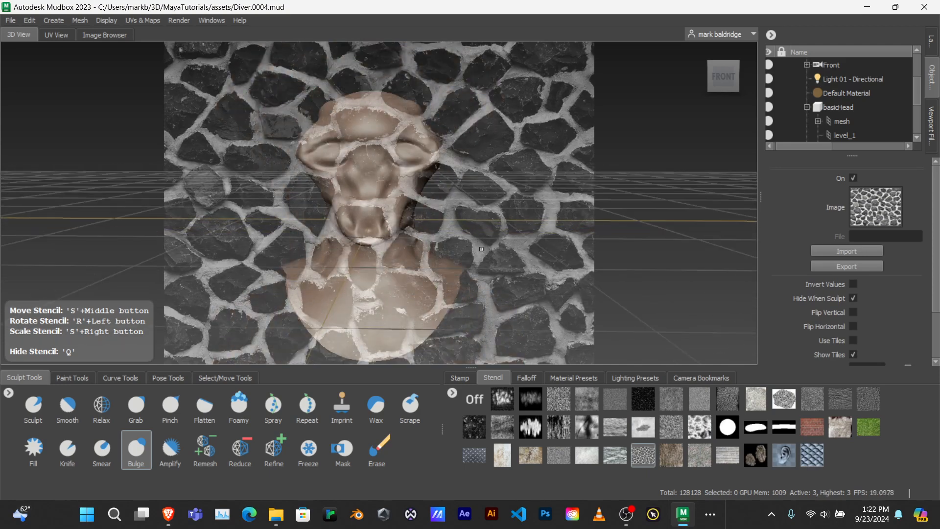
scroll(481, 249, "down", 2)
scroll(478, 243, "up", 3)
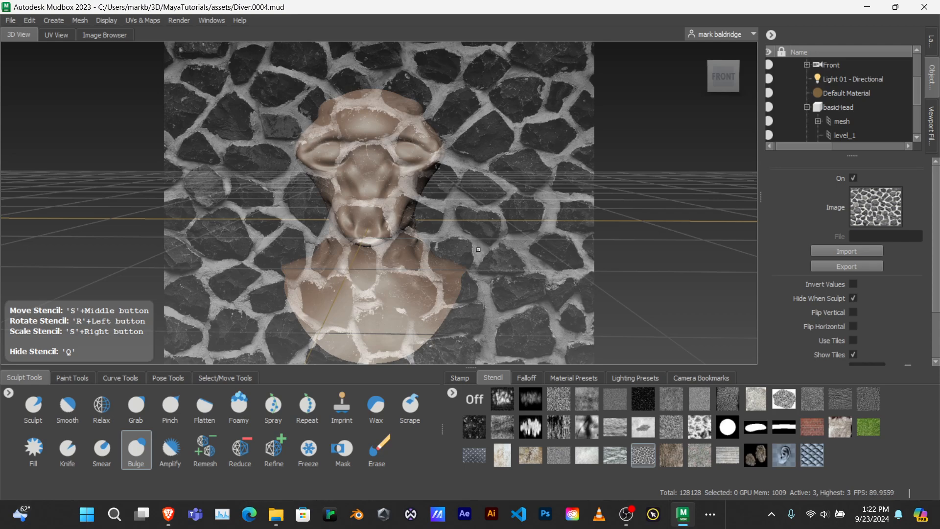
scroll(478, 247, "down", 3)
scroll(477, 247, "up", 6)
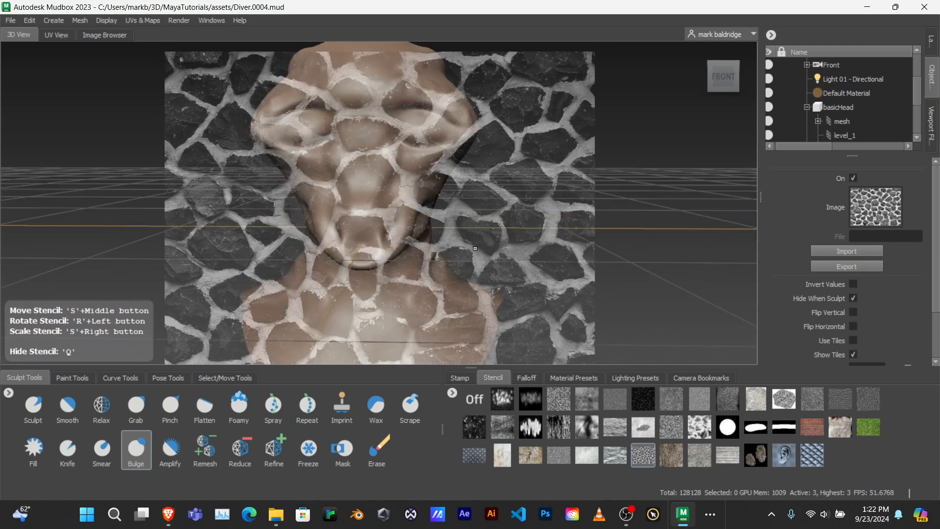
scroll(475, 248, "down", 3)
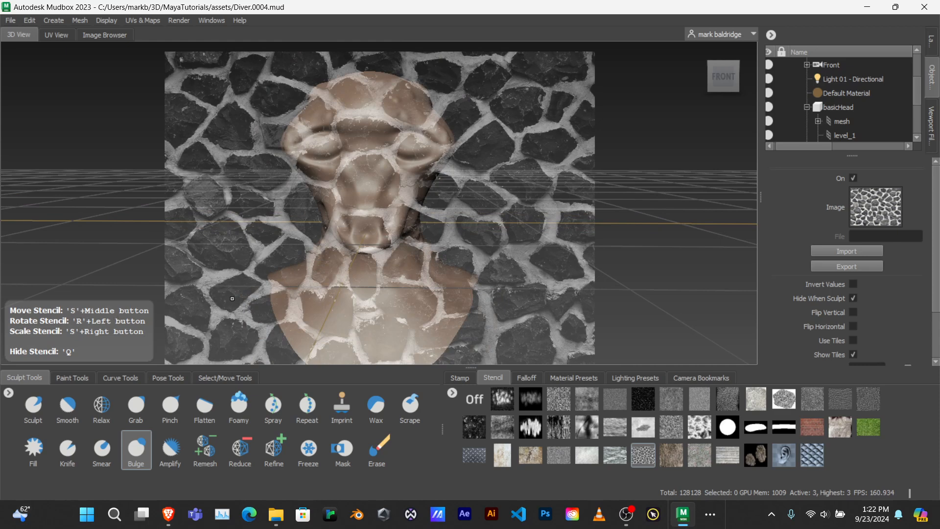
mouse_move(232, 298)
middle_mouse_down()
mouse_move(298, 297)
mouse_move(204, 297)
mouse_move(221, 297)
middle_mouse_up()
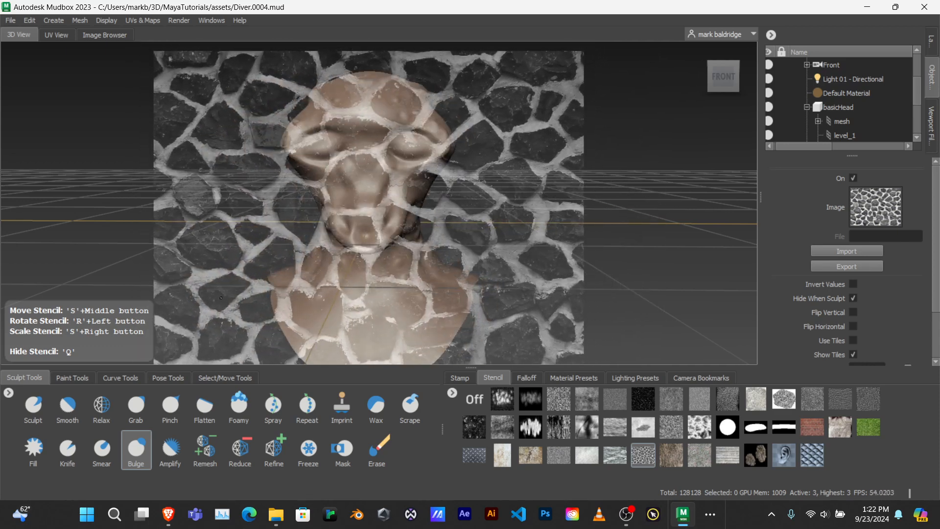
right_click_drag(297, 279, 159, 280)
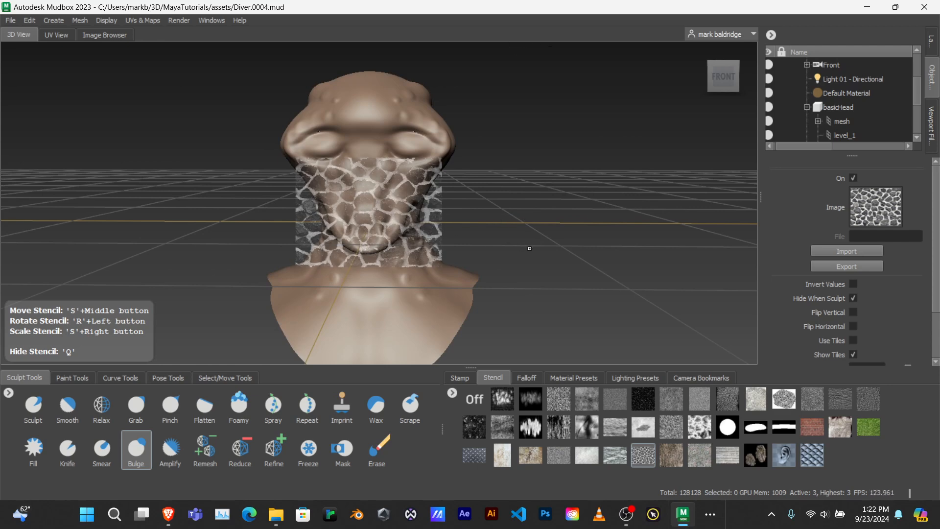
middle_click_drag(530, 248, 529, 372)
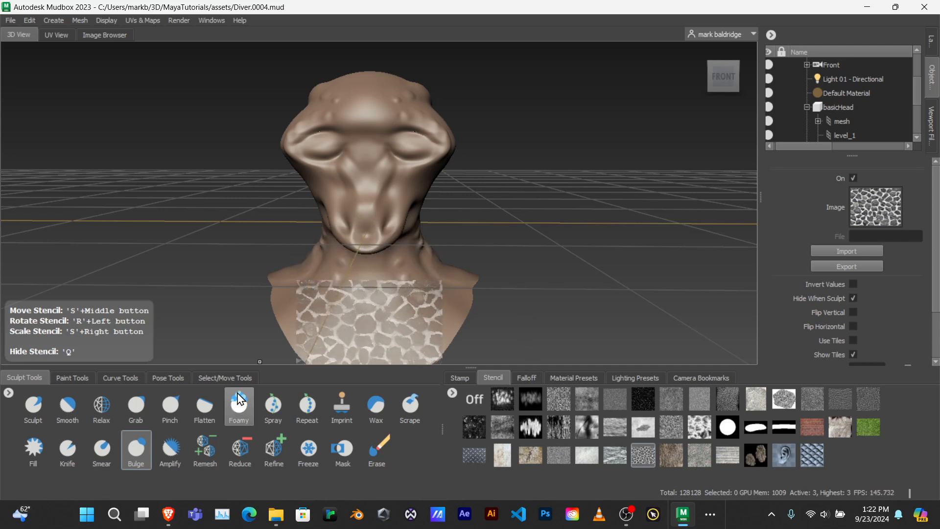
- Set up the Spray tool with size 24.14, strength 3.98 and the first, steepest falloff curve
left_click(274, 410)
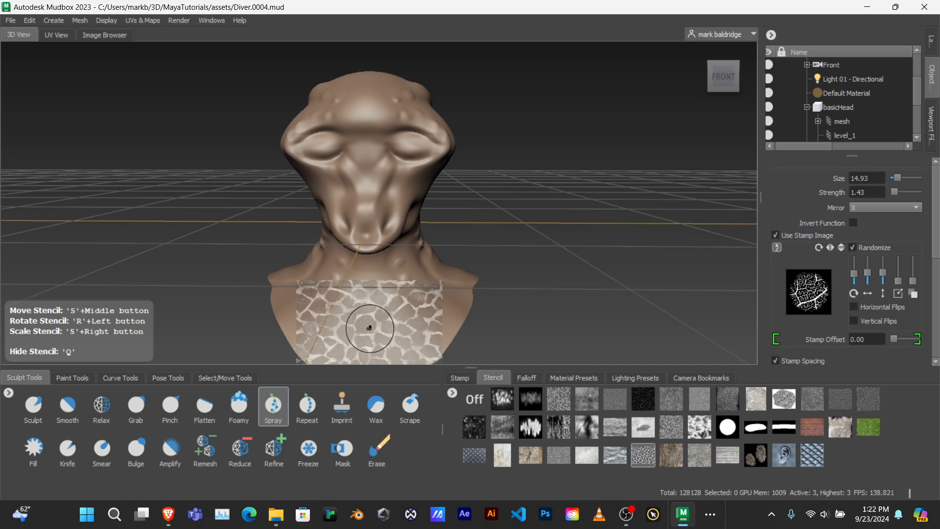
left_click_drag(370, 328, 374, 323)
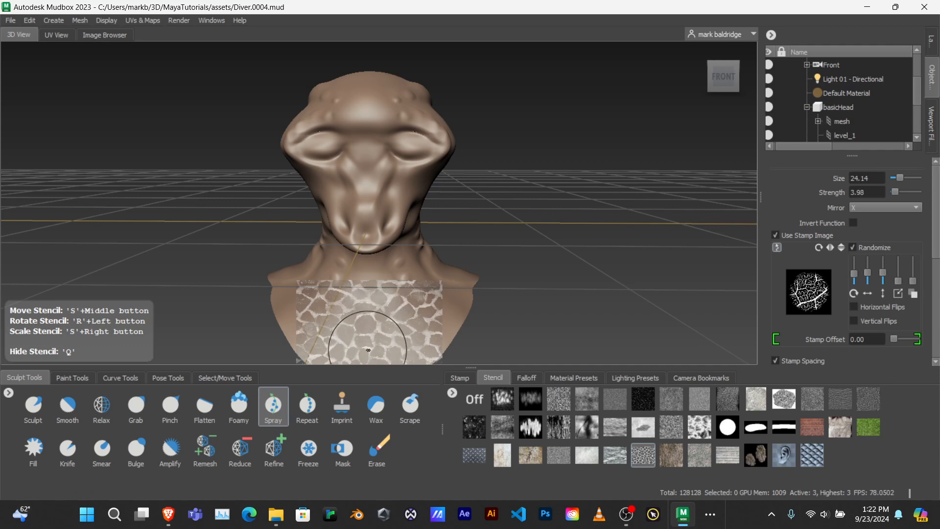
left_click(526, 379)
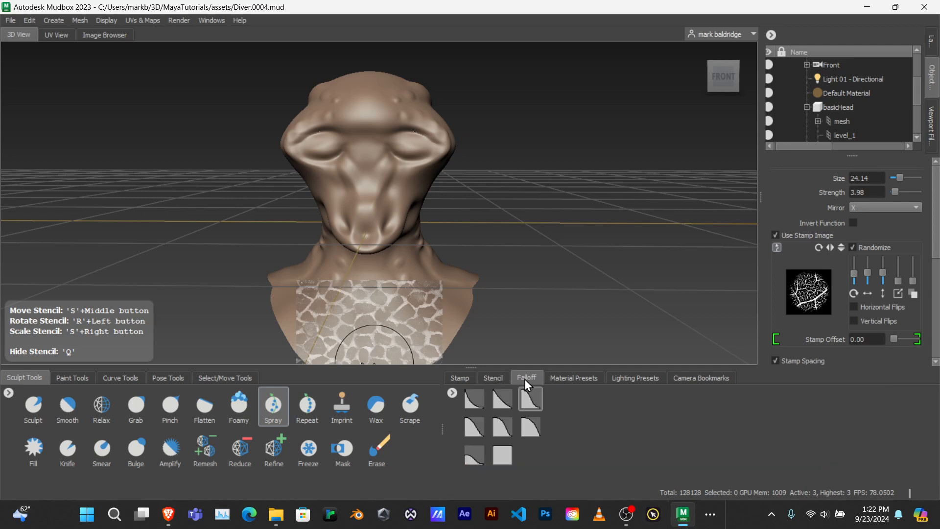
left_click(468, 404)
- Spray the stone pattern onto the centre of the chest and examine the relief up close with the stencil hidden
key("q")
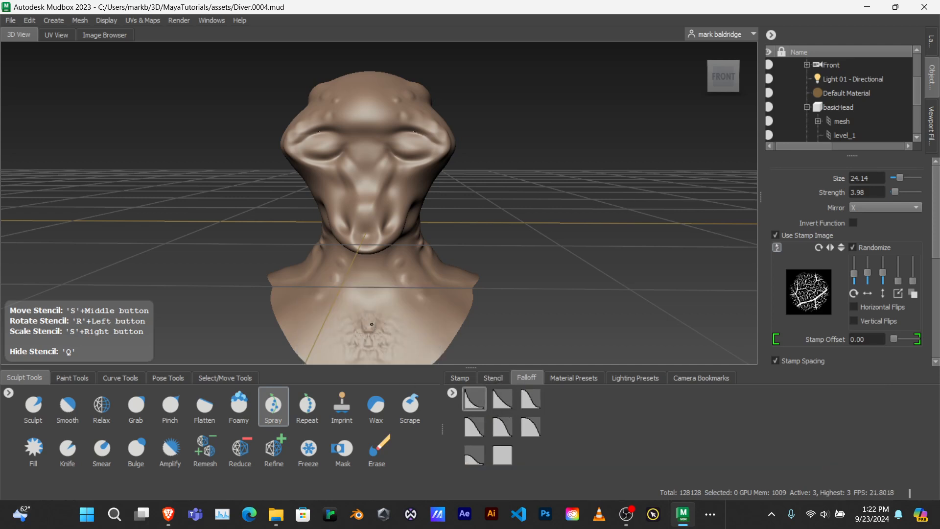
key("q")
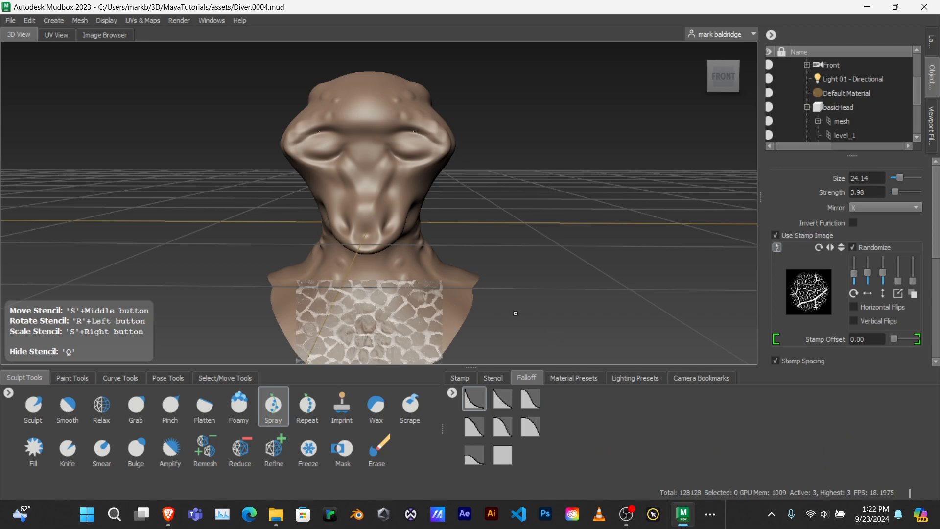
key("q")
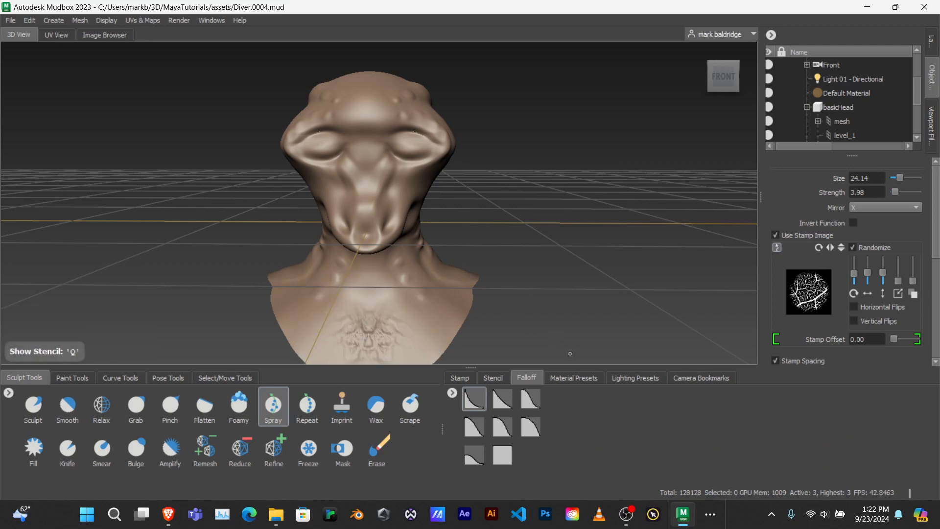
middle_click_drag(580, 272, 577, 245, "alt")
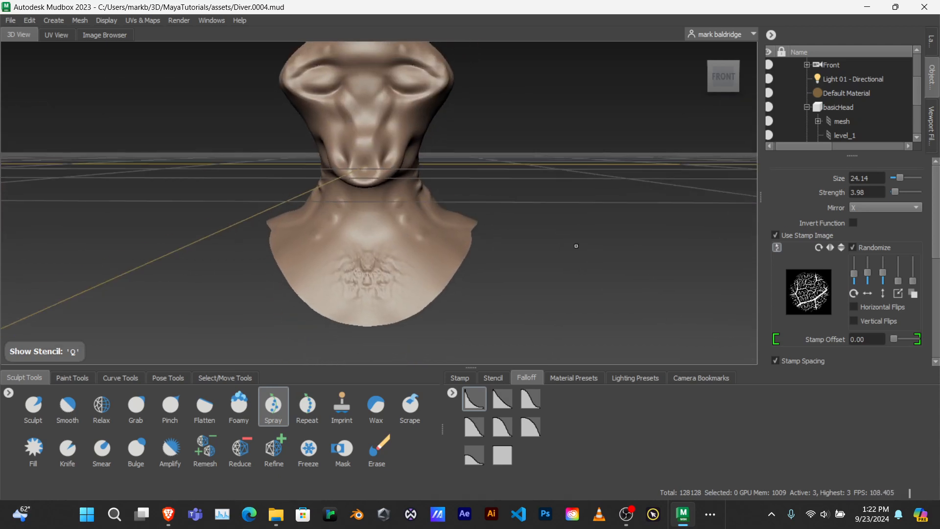
scroll(484, 272, "up", 2)
scroll(485, 272, "up", 2)
mouse_move(484, 270)
middle_mouse_down("alt")
mouse_move(506, 224)
mouse_move(493, 183)
middle_mouse_up("alt")
key("q")
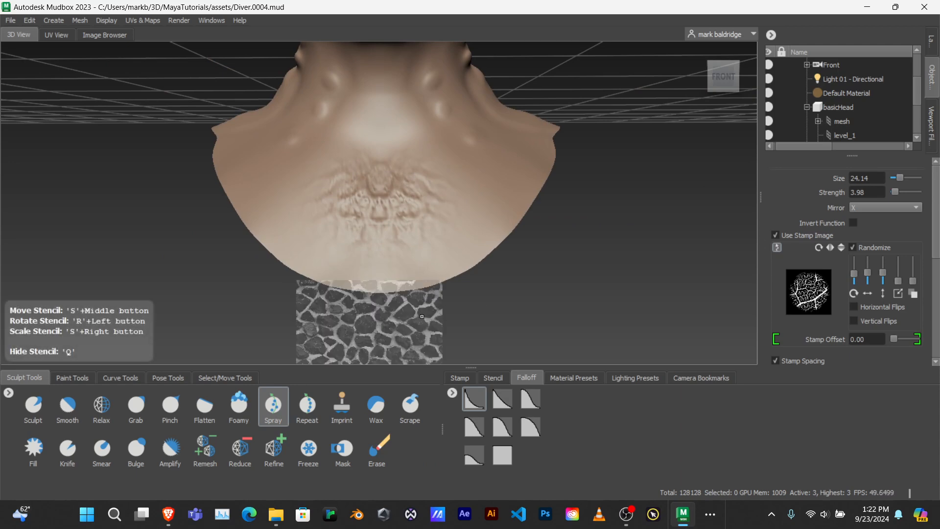
key("q")
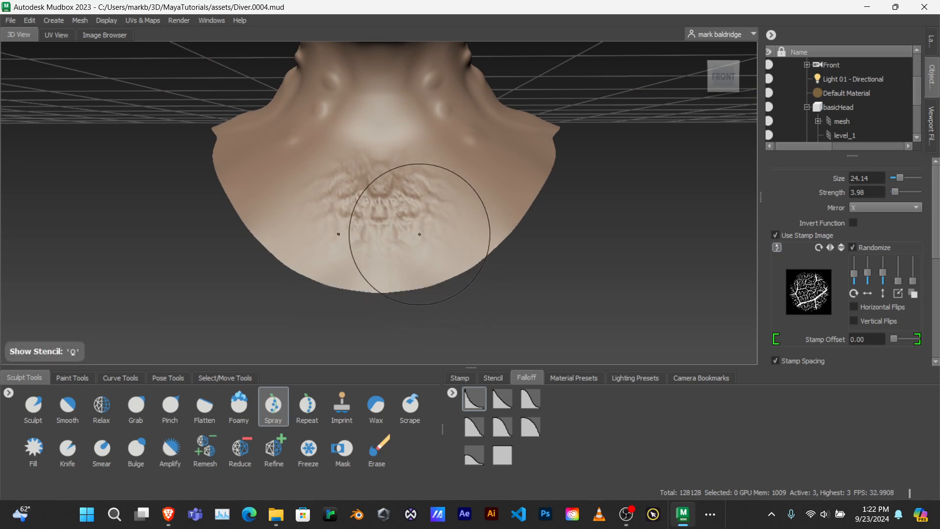
- Undo the sprayed strokes on the chest
middle_click_drag(398, 231, 407, 254, "alt")
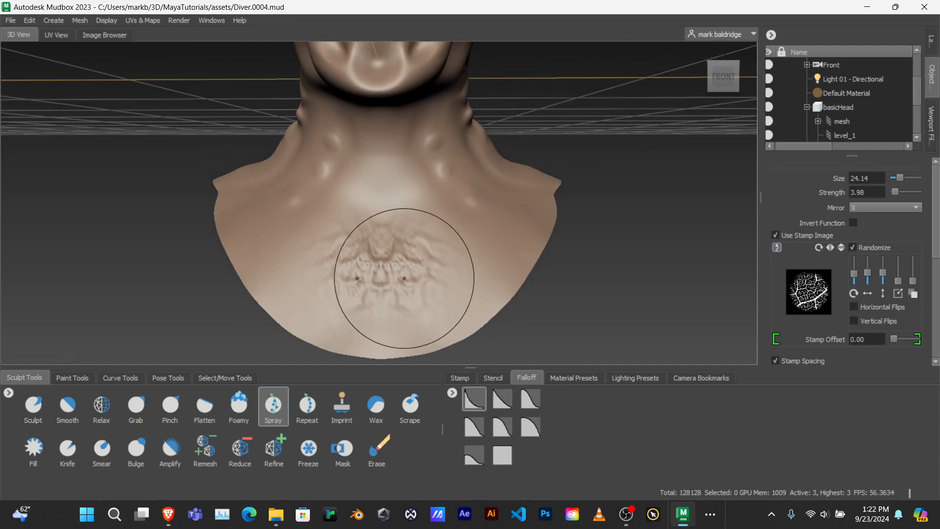
mouse_move(387, 343)
left_mouse_down("alt")
mouse_move(321, 277)
mouse_move(429, 284)
mouse_move(412, 282)
left_mouse_up("alt")
key("ctrl+z")
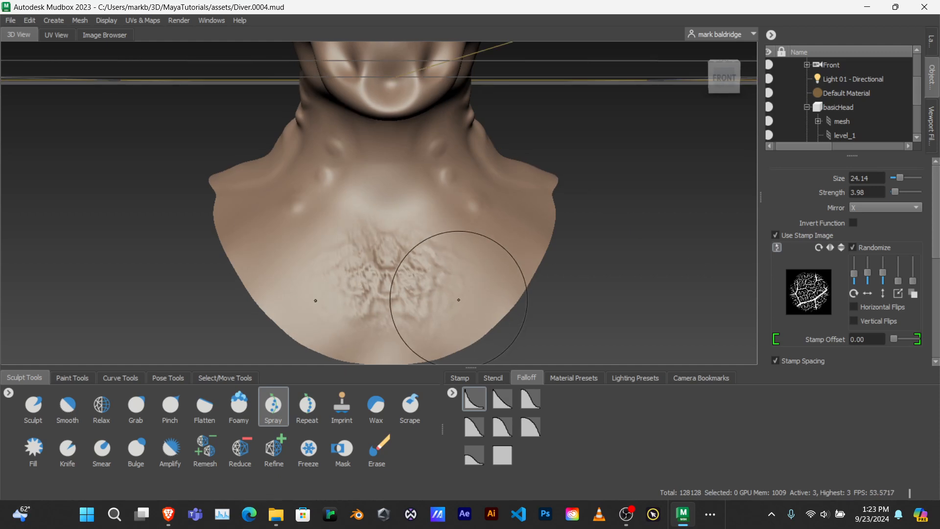
key("ctrl+z")
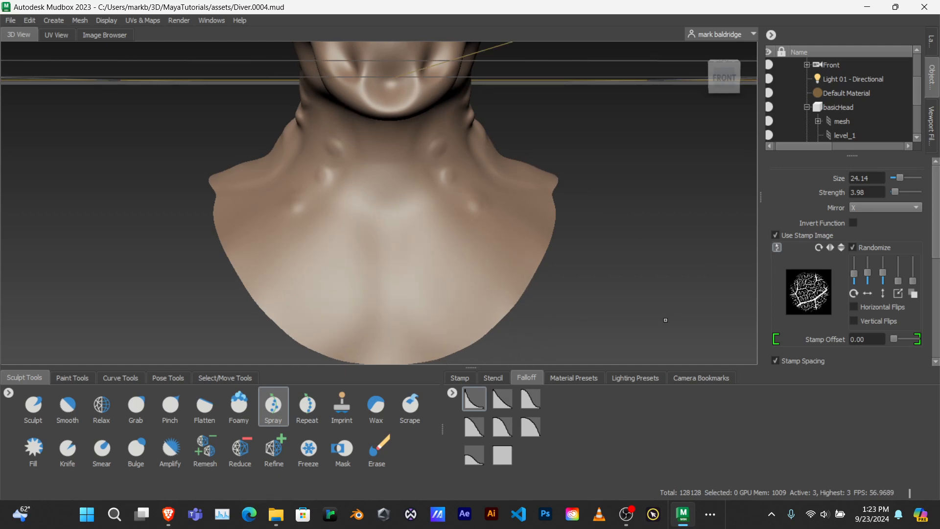
- Bring the stone wall stencil back, move it up on the chest and enlarge it to cover most of the chest
left_click(494, 378)
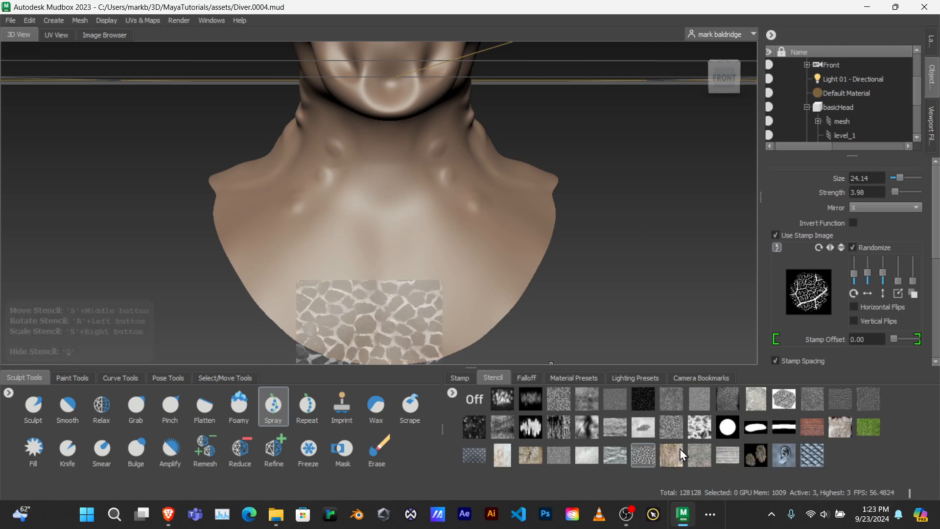
scroll(441, 331, "up", 1)
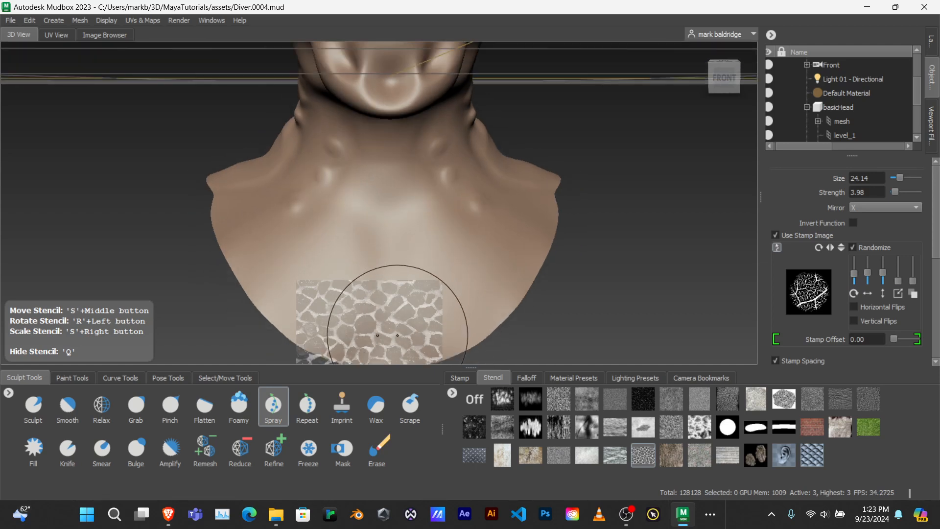
scroll(399, 343, "up", 1)
middle_click_drag(397, 336, 429, 308)
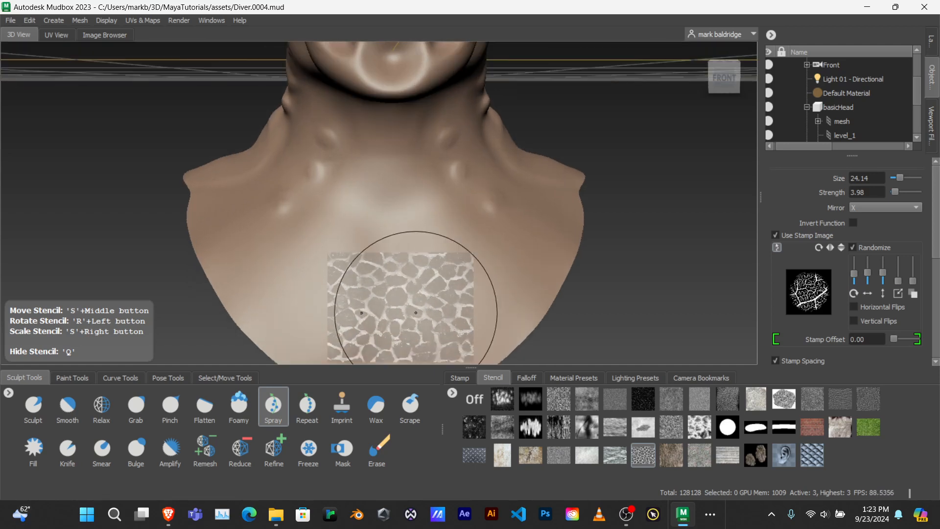
scroll(419, 332, "down", 1)
mouse_move(420, 332)
right_mouse_down()
mouse_move(419, 246)
mouse_move(420, 416)
mouse_move(421, 387)
right_mouse_up()
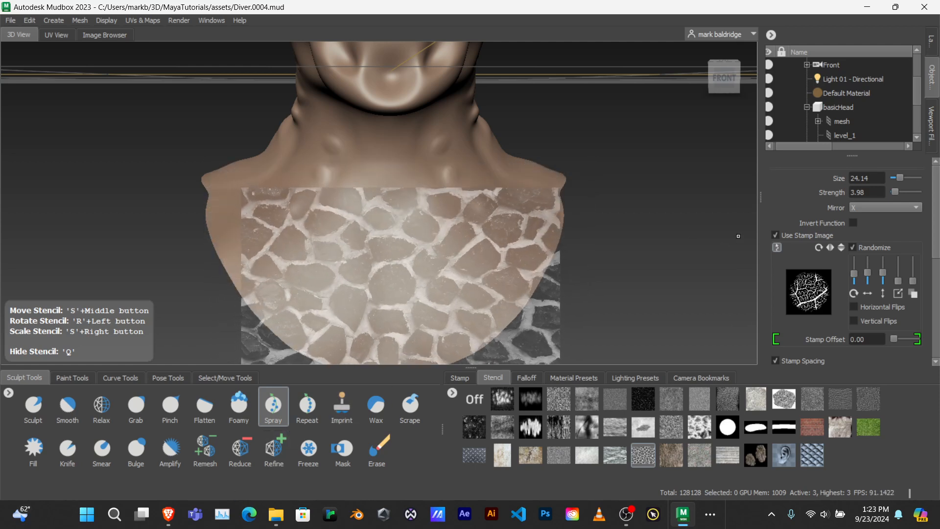
- Set the Spray tool's mirroring to Off
left_click(867, 208)
left_click(867, 208)
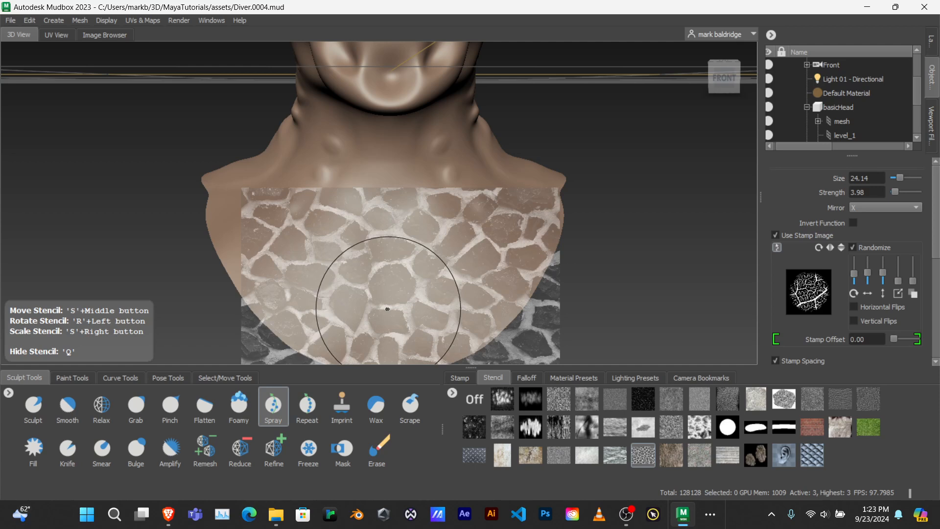
left_click(880, 207)
left_click(879, 199)
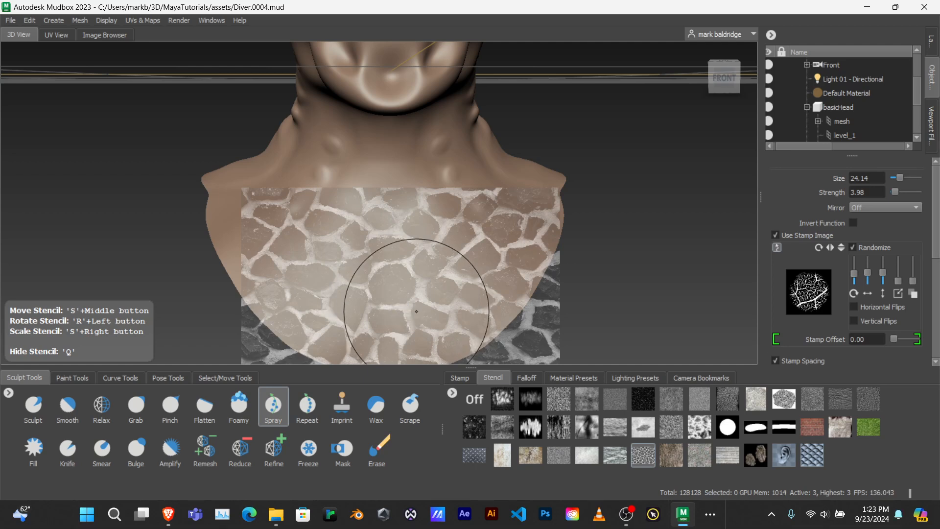
mouse_move(398, 292)
right_mouse_down()
mouse_move(367, 326)
mouse_move(399, 265)
mouse_move(401, 285)
right_mouse_up()
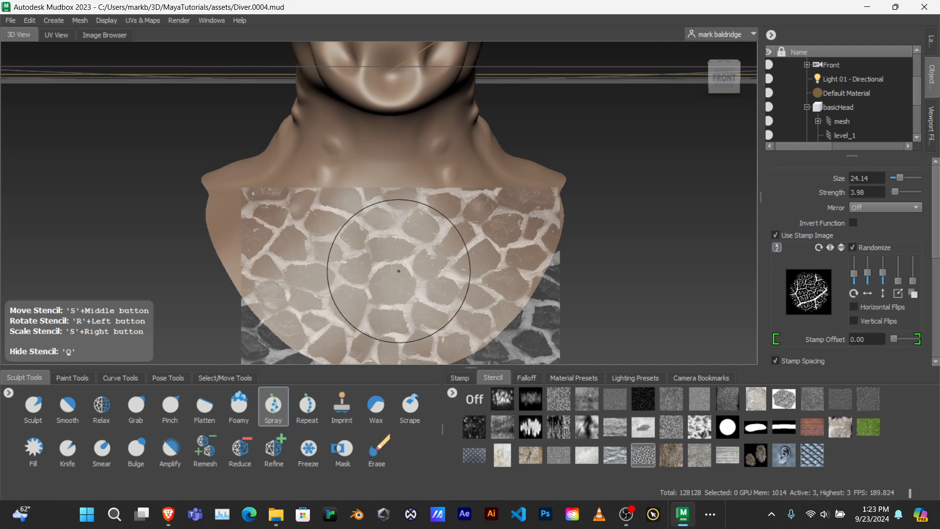
- Scale the stone wall stencil down to roughly half its size and position it over the lower centre of the chest
mouse_move(398, 269)
right_mouse_down()
mouse_move(454, 272)
mouse_move(490, 147)
right_mouse_up()
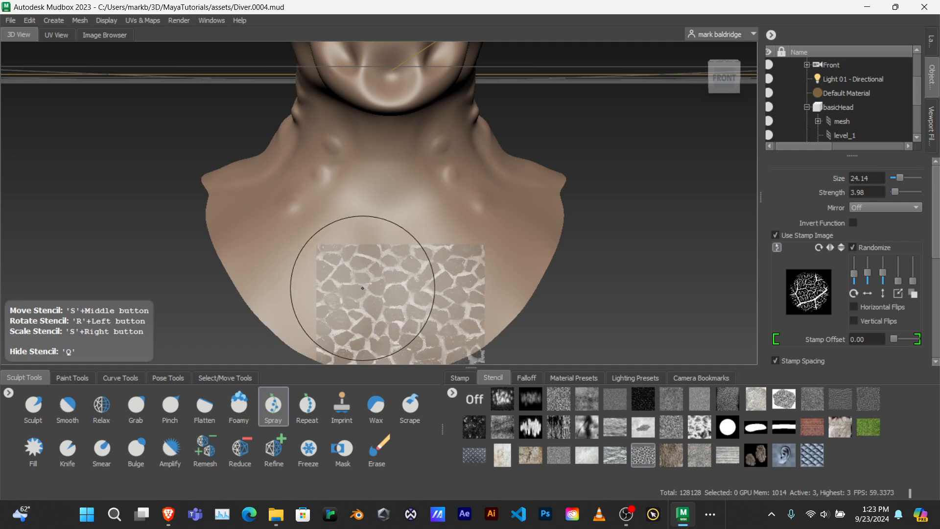
mouse_move(434, 280)
right_mouse_down()
mouse_move(433, 289)
mouse_move(432, 280)
right_mouse_up()
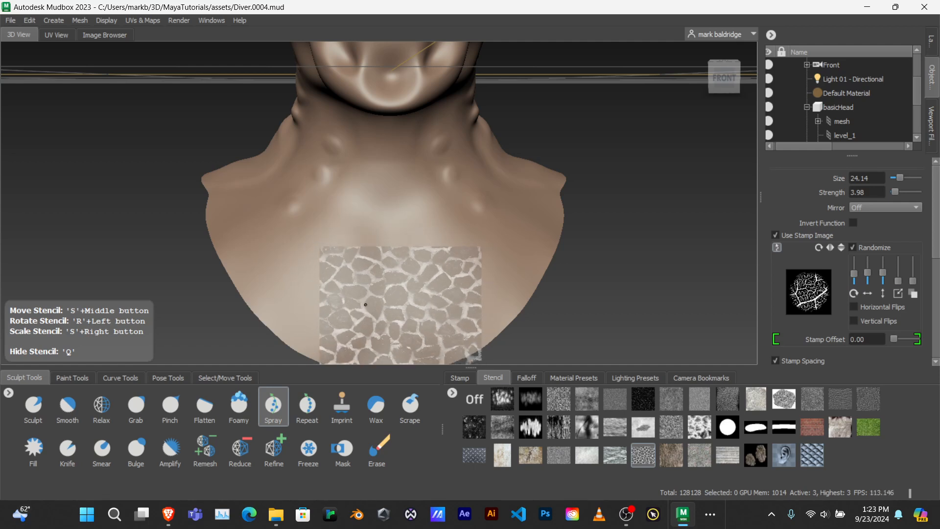
mouse_move(403, 303)
middle_mouse_down()
mouse_move(384, 305)
mouse_move(398, 297)
middle_mouse_up()
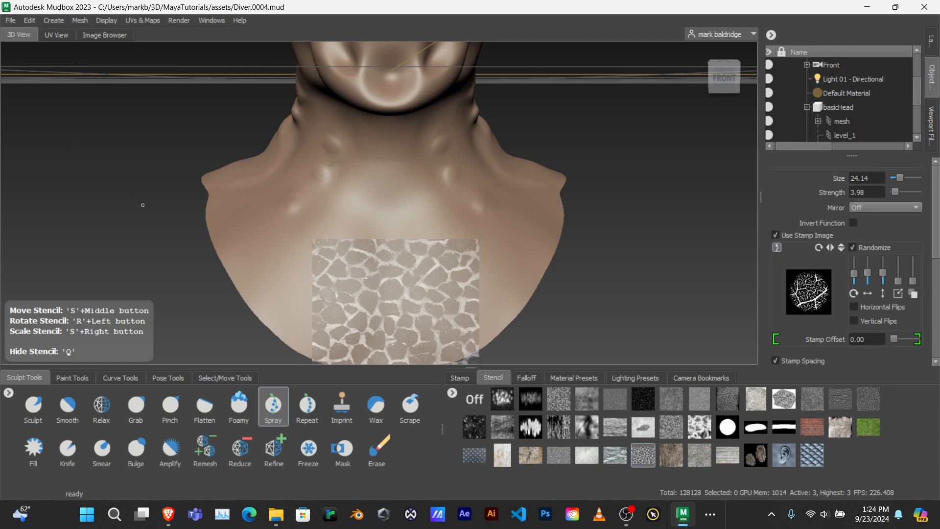
- Hide the stencil and save the scene as a new incremented version
key("q")
left_click(10, 20)
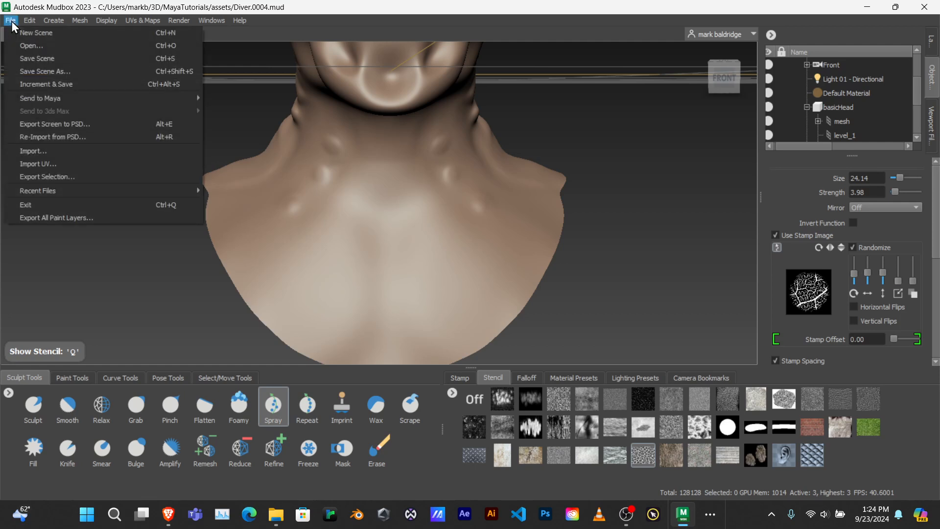
left_click(37, 87)
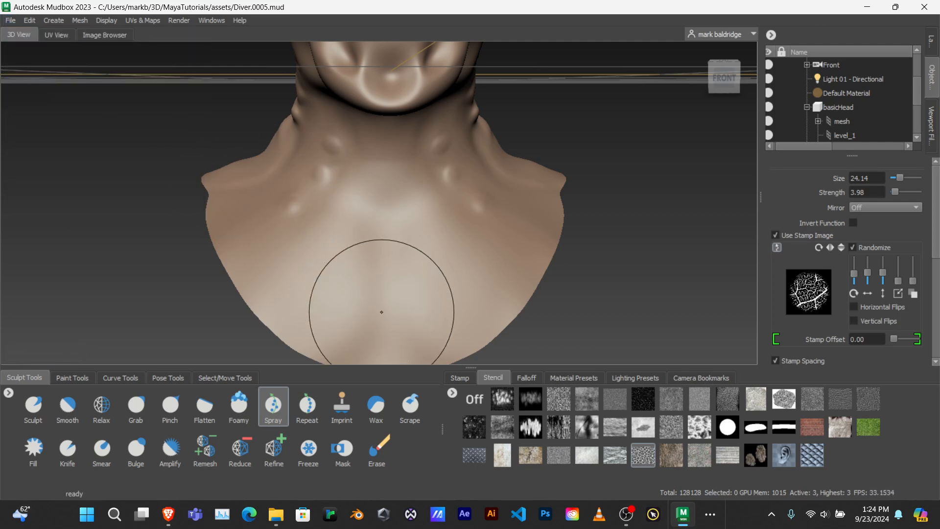
- Show the stone stencil in its edit mode and try to create a new 1024 × 1024 stencil without tiling
key("q")
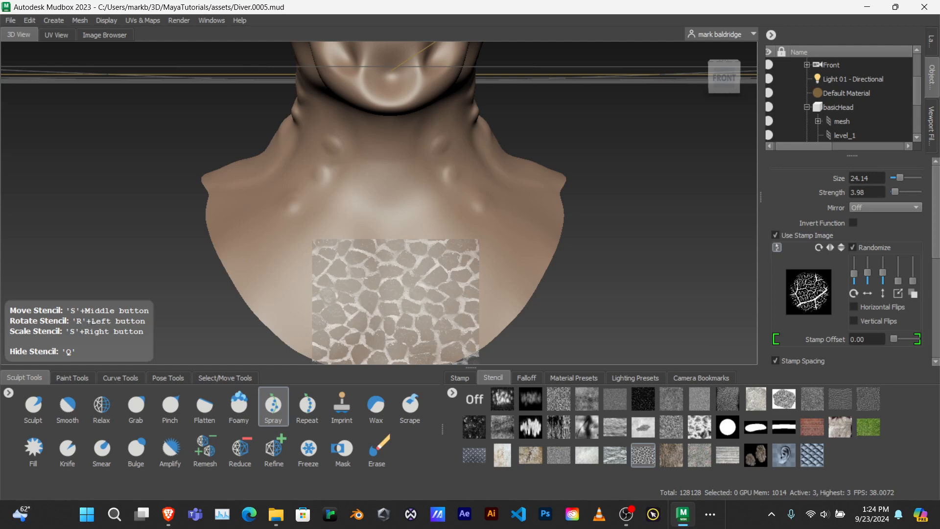
key("grave")
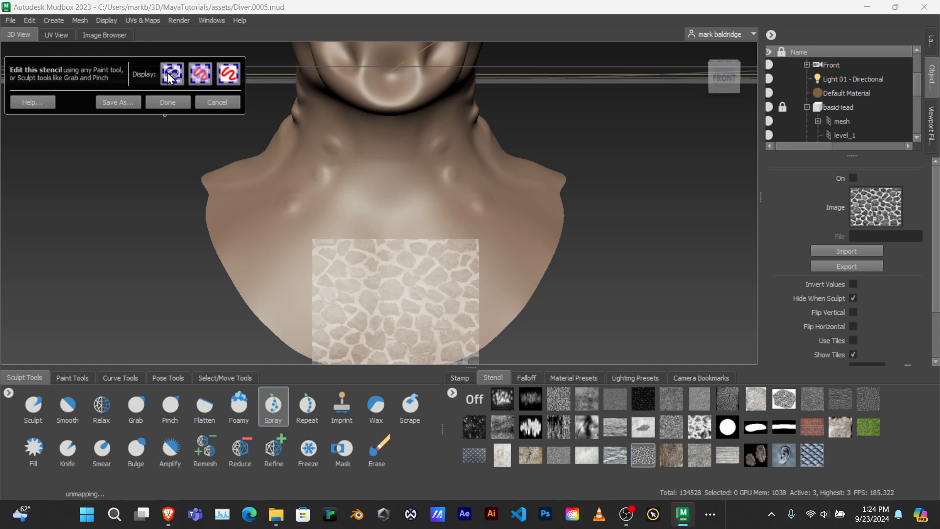
key("ctrl+grave")
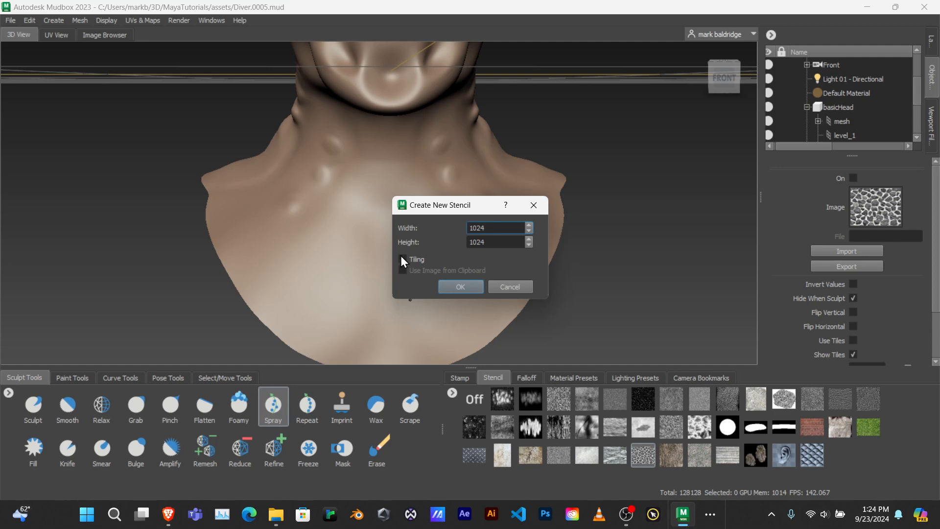
left_click(460, 286)
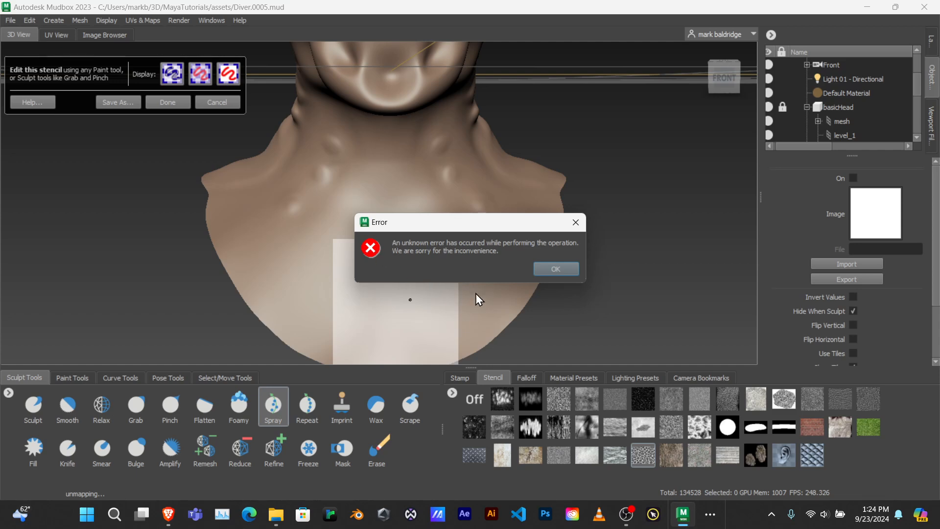
- Dismiss the error without sending a report, and close the What's New and Welcome windows of the restarted program
left_click(562, 272)
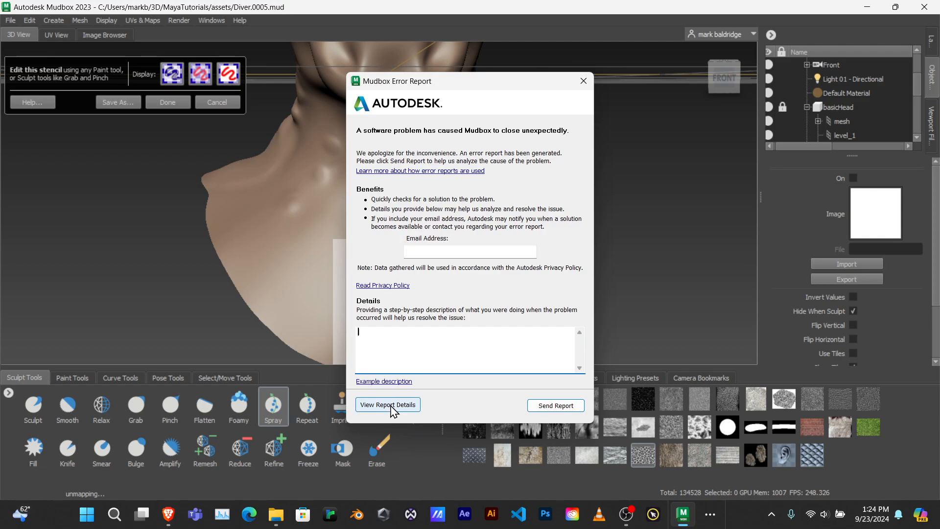
left_click(583, 81)
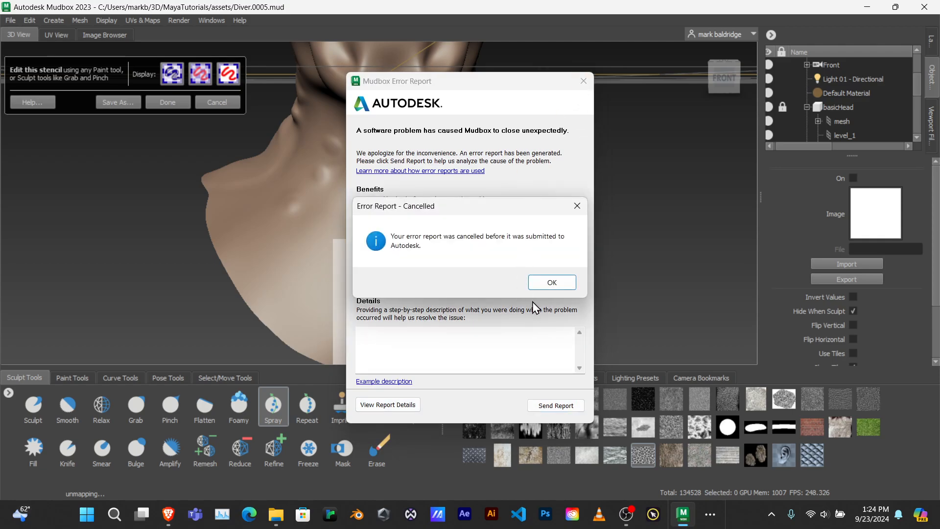
left_click(553, 283)
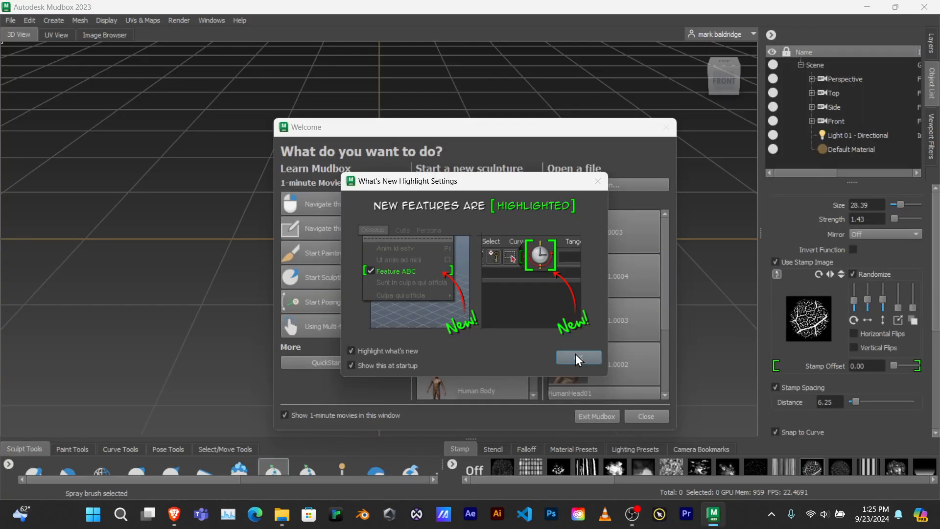
left_click(576, 358)
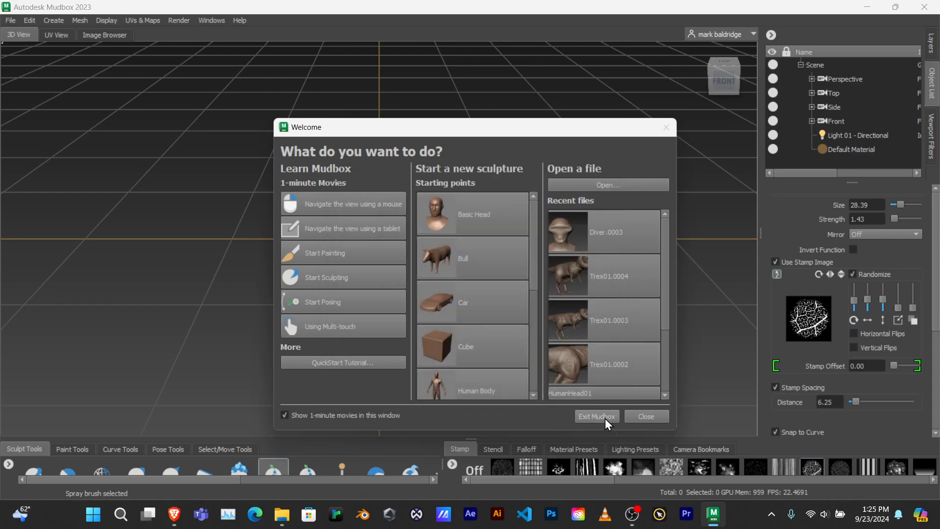
left_click(645, 417)
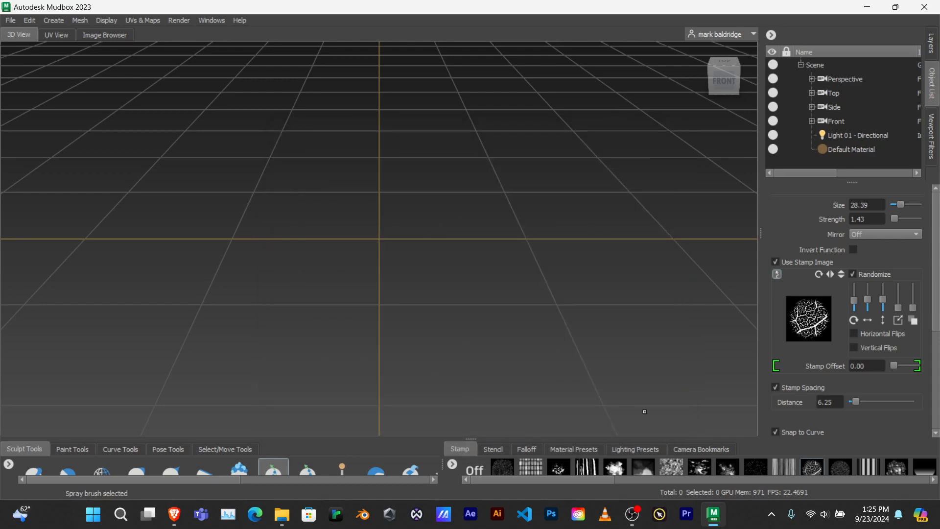
left_click(12, 20)
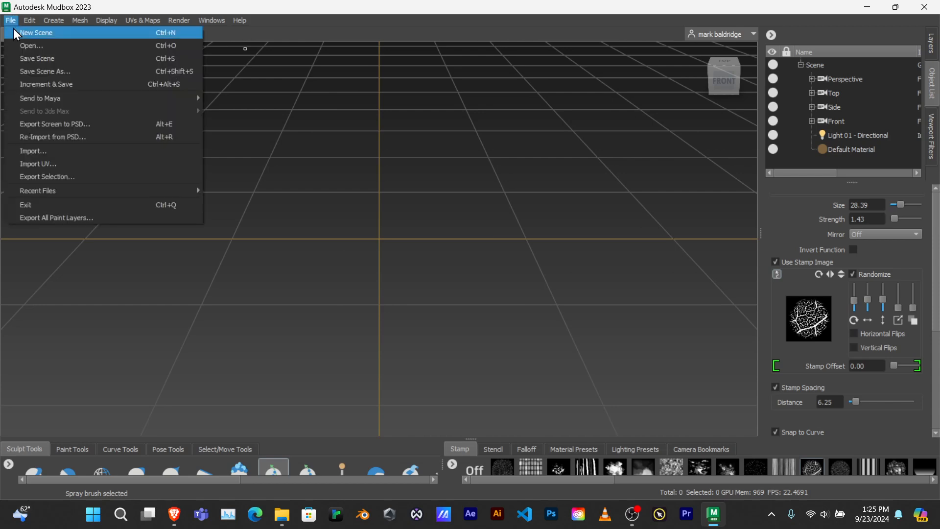
left_click(37, 61)
scroll(255, 168, "down", 3)
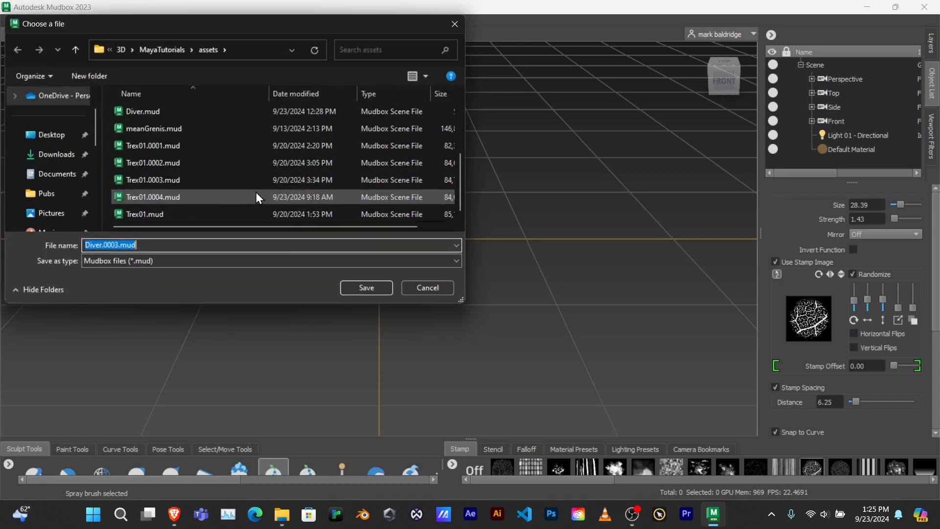
scroll(206, 184, "up", 1)
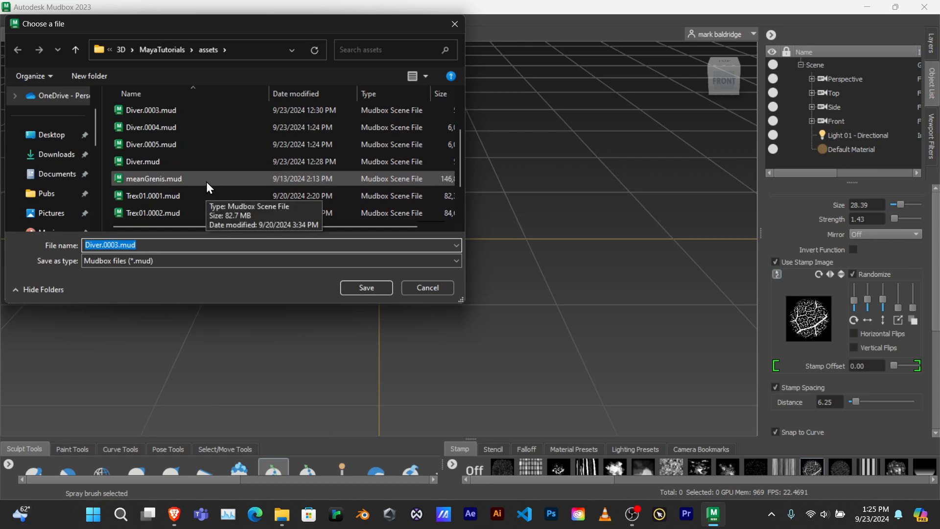
left_click(164, 128)
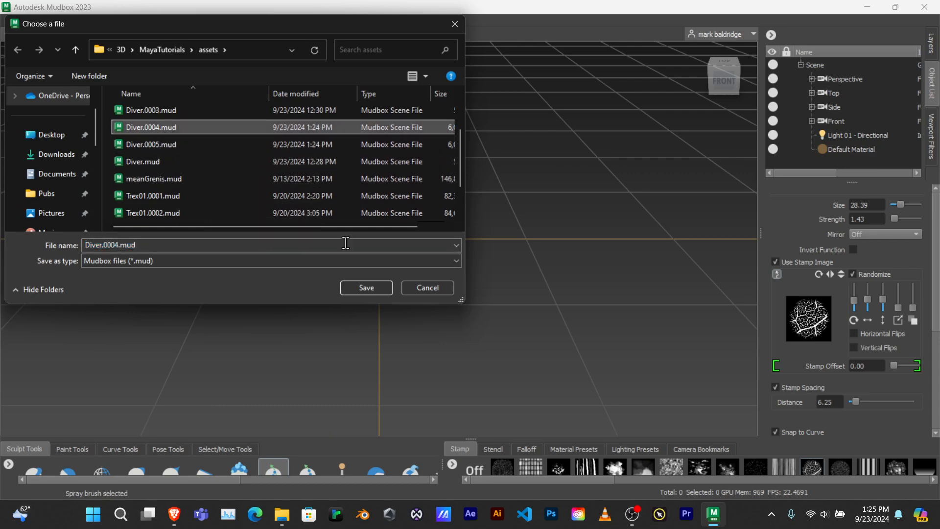
left_click(366, 287)
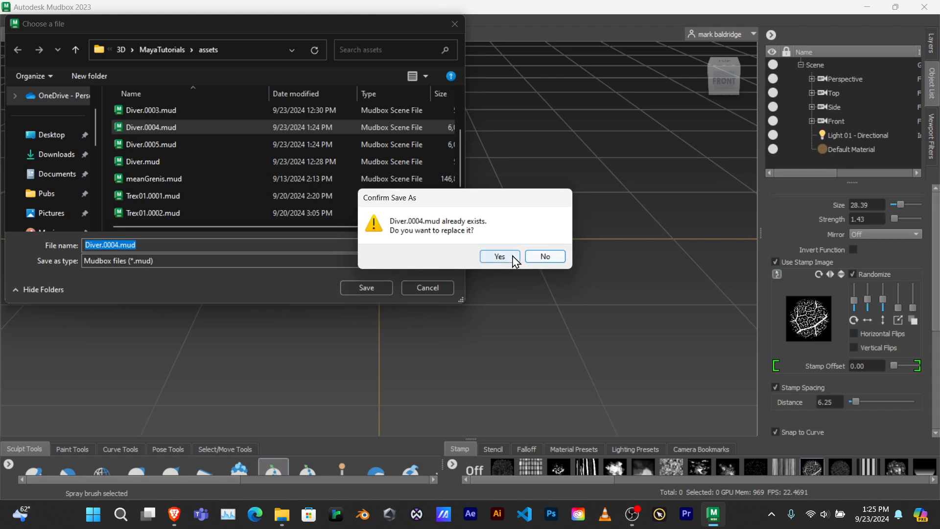
left_click(547, 258)
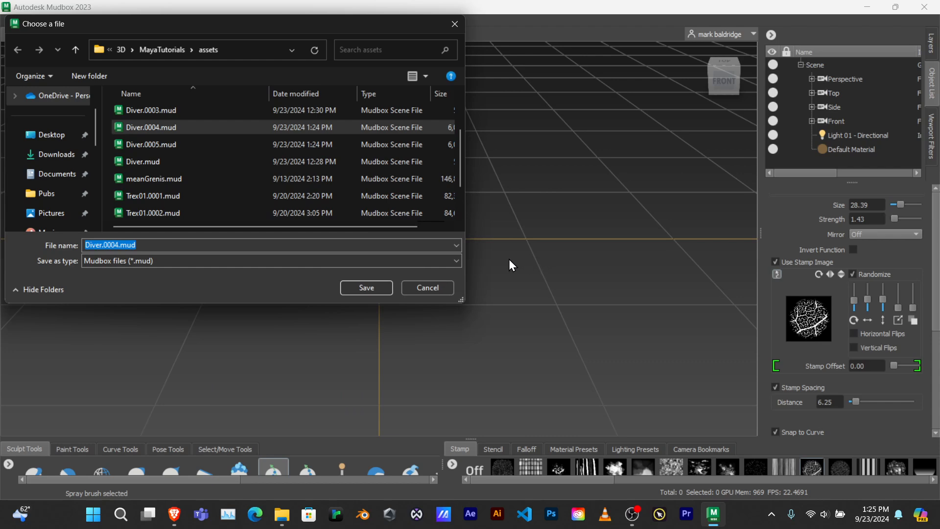
left_click(428, 286)
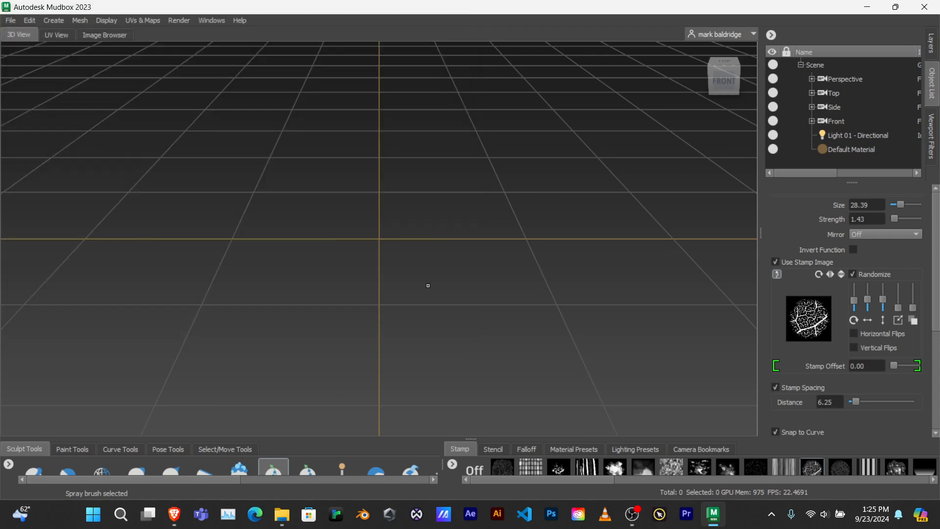
- Open the scene Diver.0005.mud from the assets folder
left_click(10, 20)
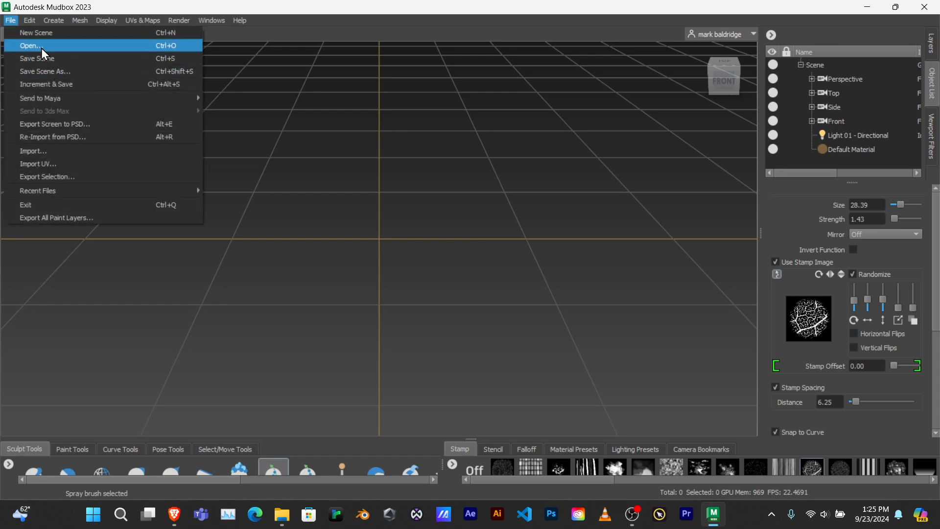
left_click(41, 47)
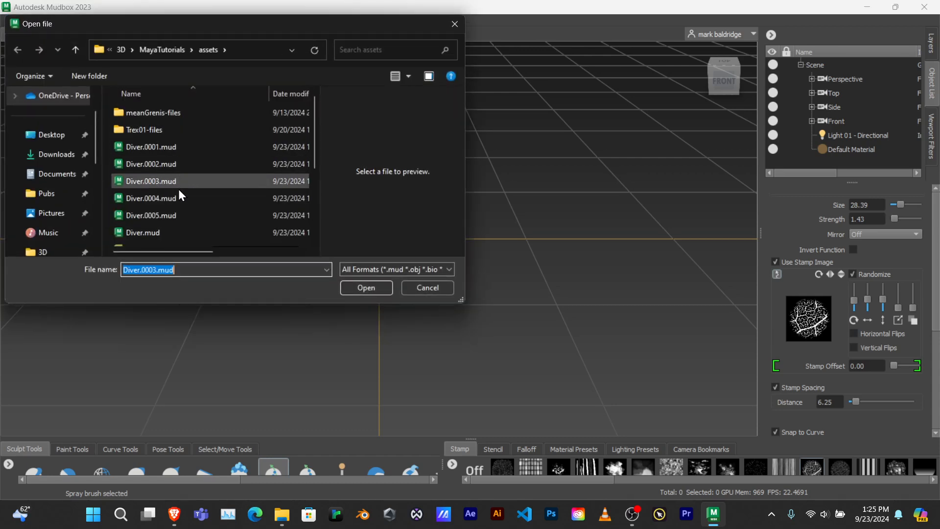
scroll(164, 215, "down", 1)
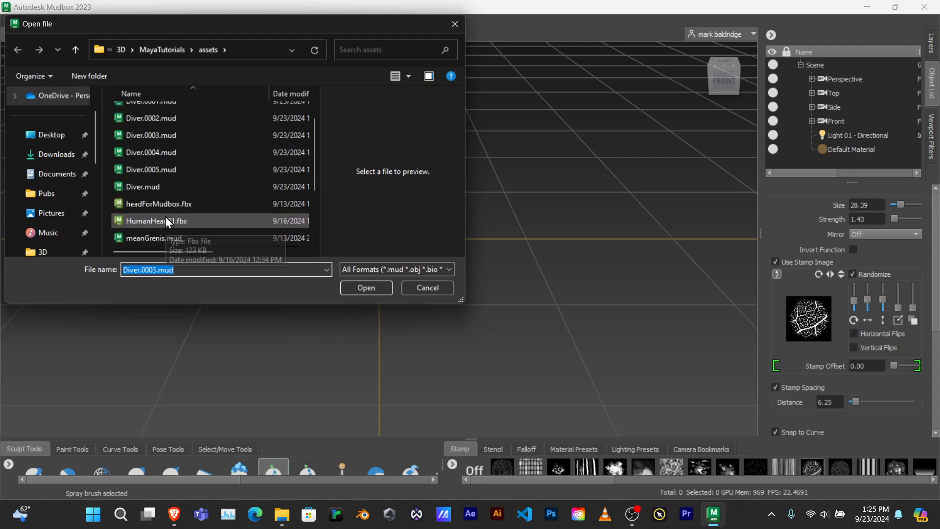
left_click(166, 169)
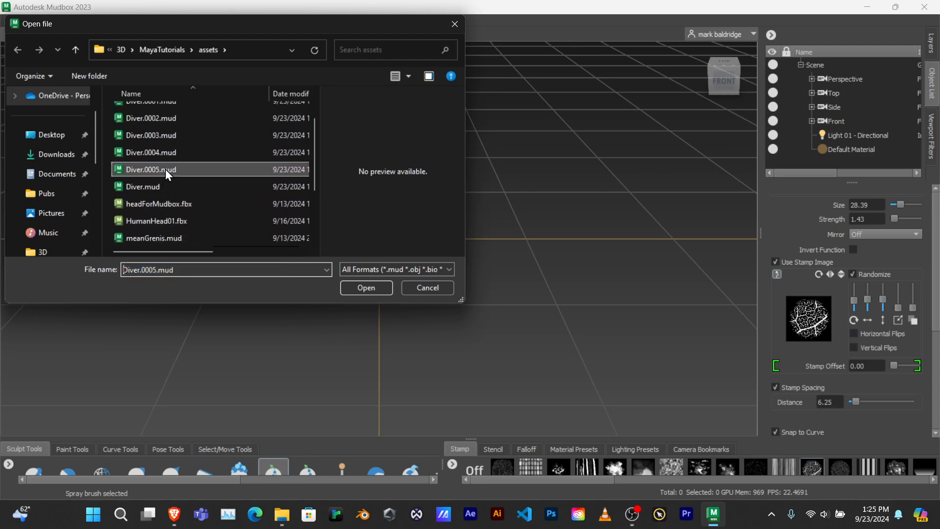
left_click(363, 286)
- Examine the reopened creature bust from the front, looking closely at the face, neck and chest
scroll(392, 268, "down", 6)
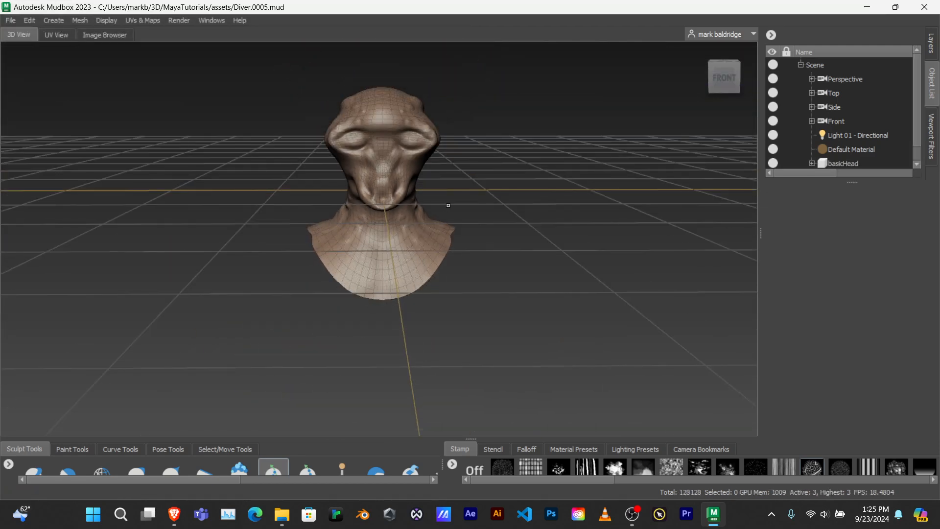
middle_click_drag(448, 205, 409, 205, "alt")
scroll(441, 245, "down", 2)
scroll(435, 242, "up", 6)
scroll(435, 242, "up", 2)
scroll(435, 242, "down", 2)
scroll(435, 240, "up", 3)
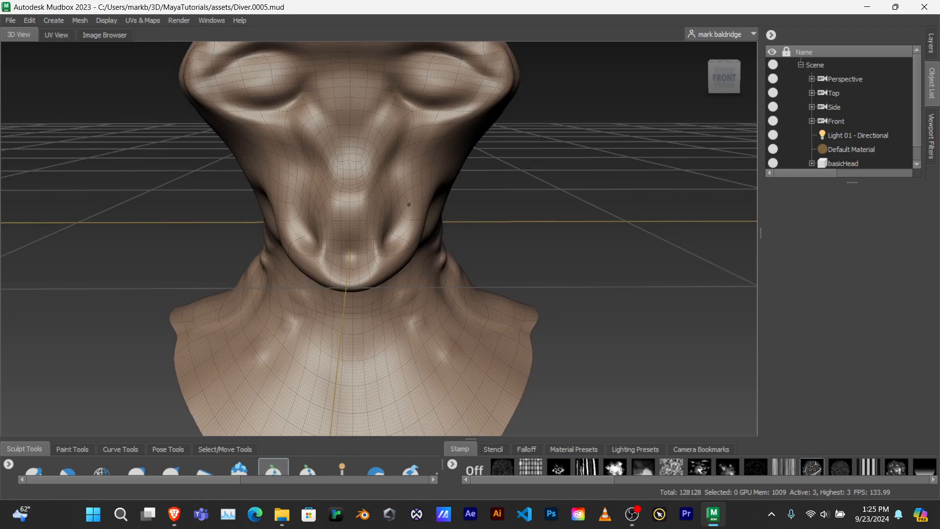
left_click_drag(409, 205, 489, 266, "alt")
- Close Mudbox, relaunch it from the desktop and dismiss the What's New and Welcome windows
left_click(916, 13)
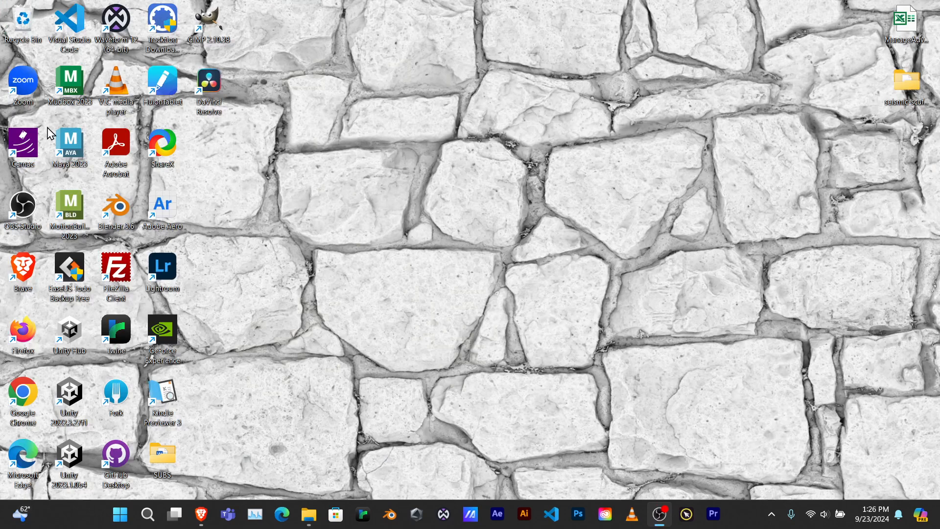
left_click(68, 84)
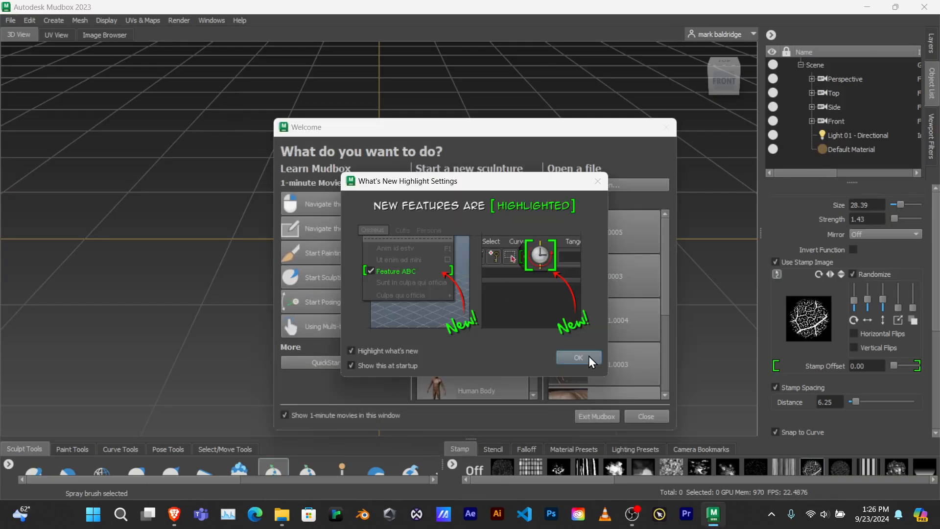
left_click(578, 357)
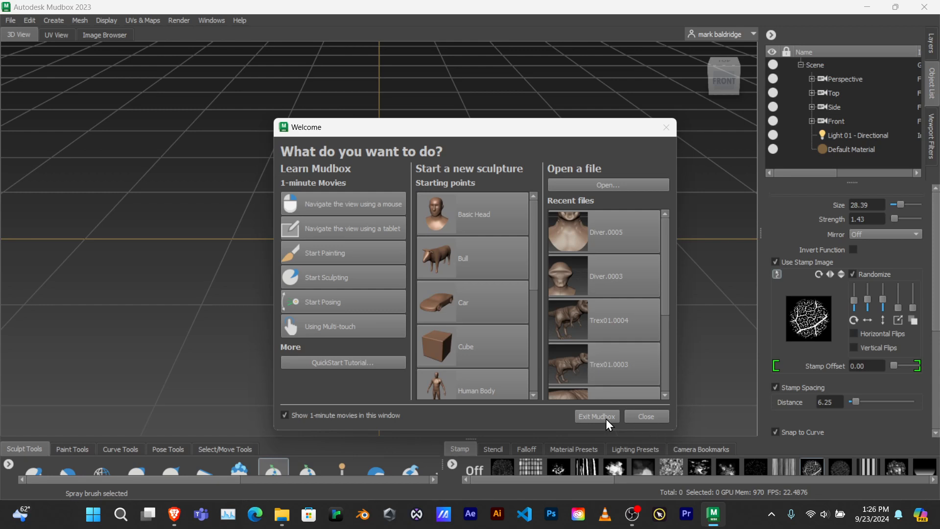
left_click(643, 417)
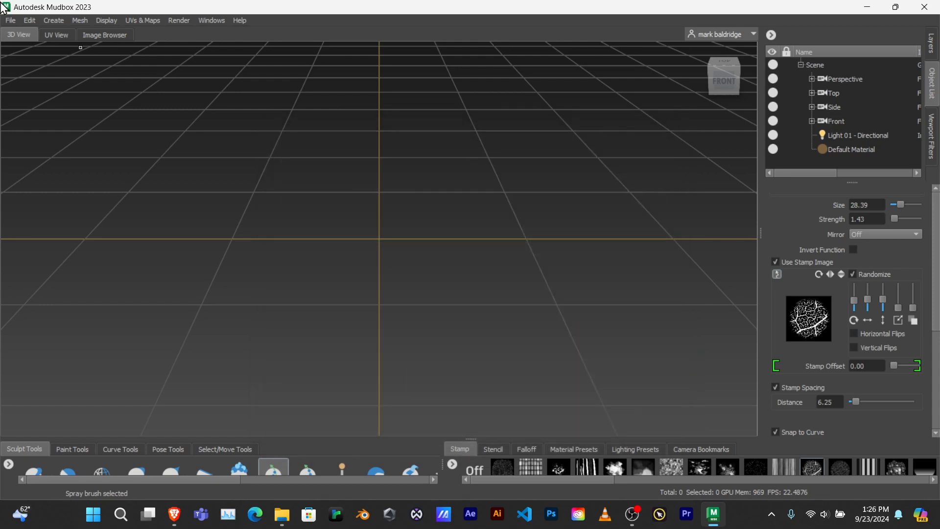
- Open the scene Diver.0005.mud from the assets folder, listing the files by date modified
left_click(11, 20)
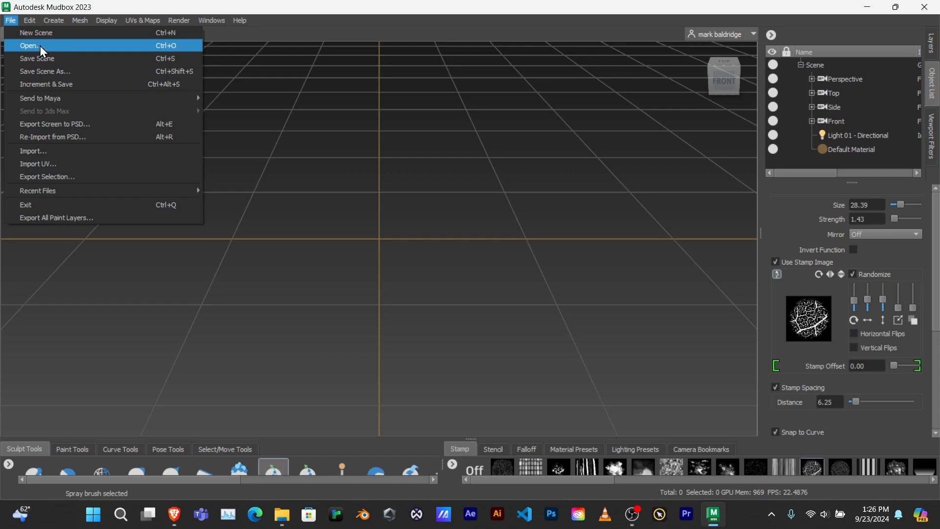
left_click(40, 46)
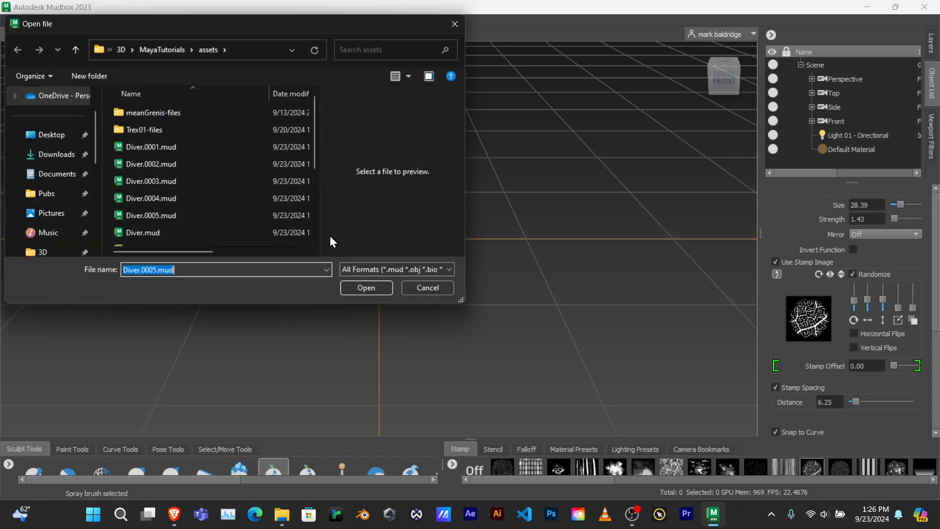
left_click_drag(462, 300, 631, 447)
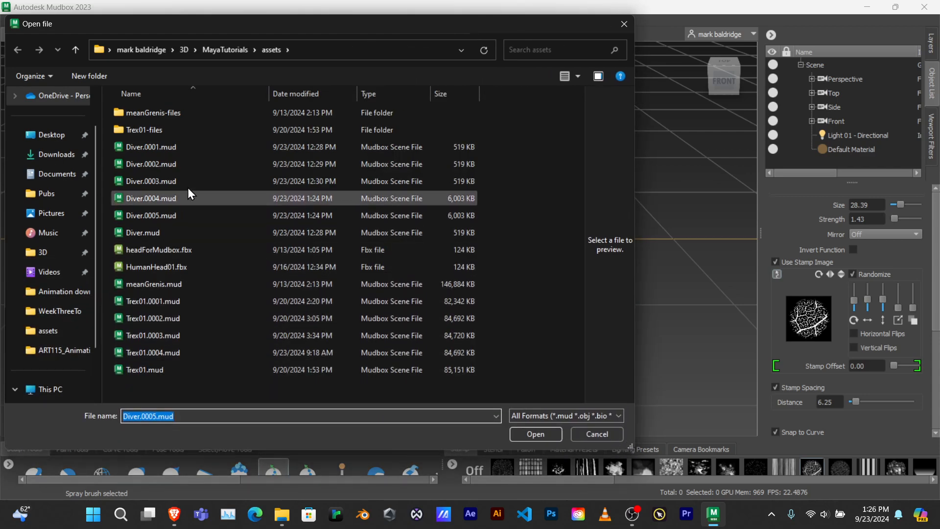
left_click(293, 93)
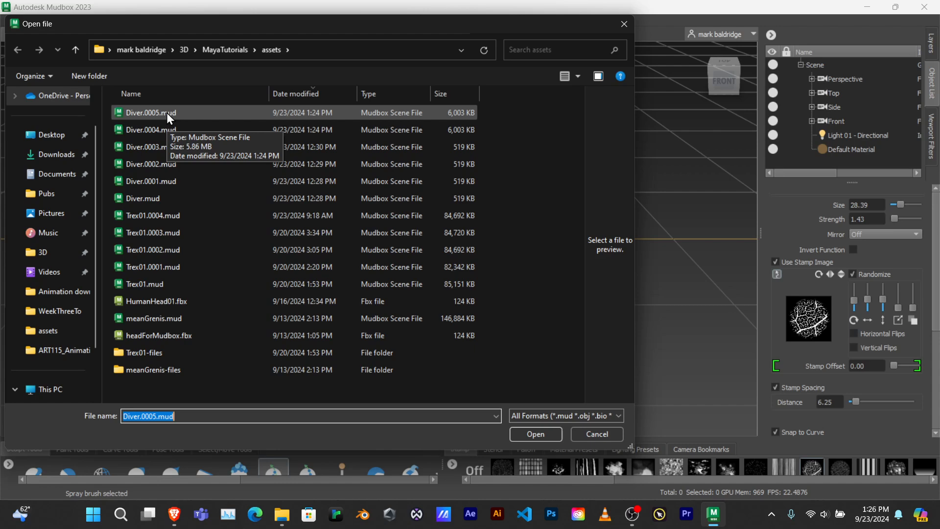
left_click(152, 113)
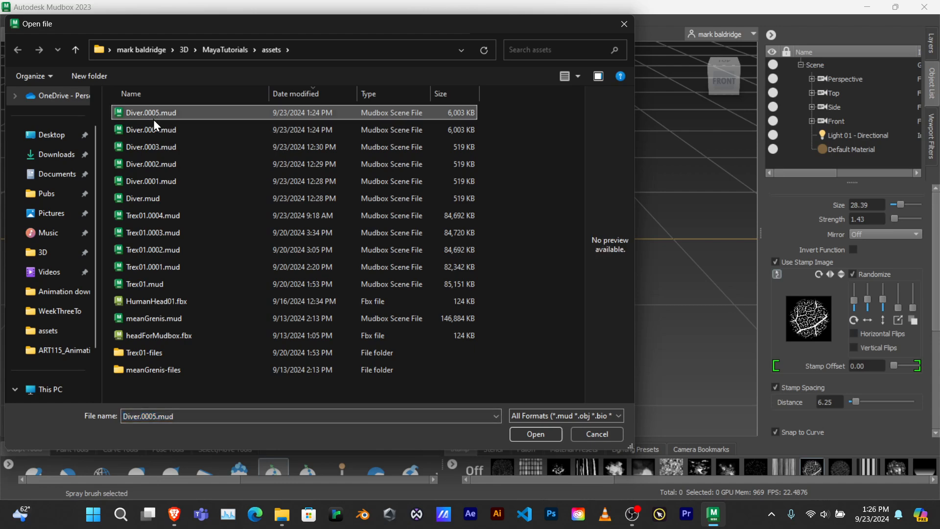
left_click(533, 434)
- Frame the whole bust, enlarge the tool and preset trays, and load the cracked stone stencil
key("f")
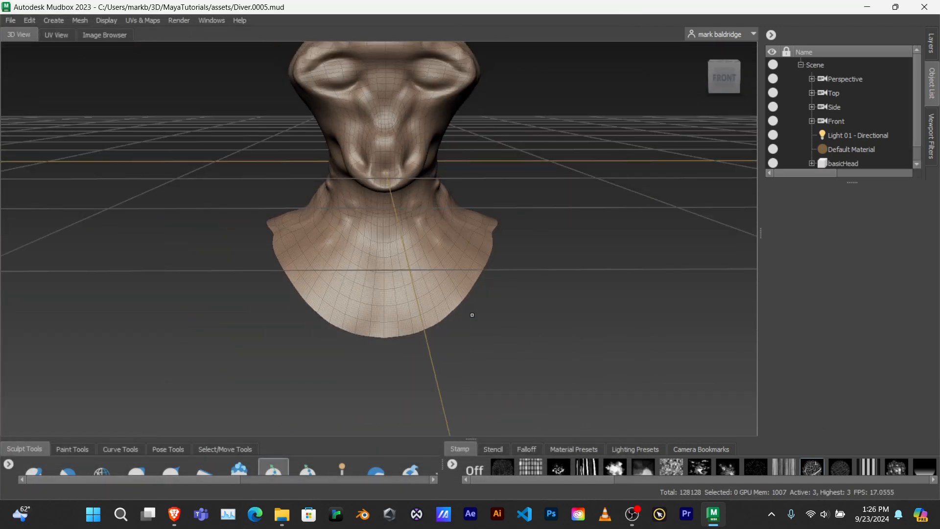
middle_click_drag(447, 234, 445, 319, "alt")
mouse_move(454, 313)
left_mouse_down("alt")
mouse_move(441, 286)
mouse_move(124, 293)
mouse_move(435, 286)
mouse_move(457, 267)
left_mouse_up("alt")
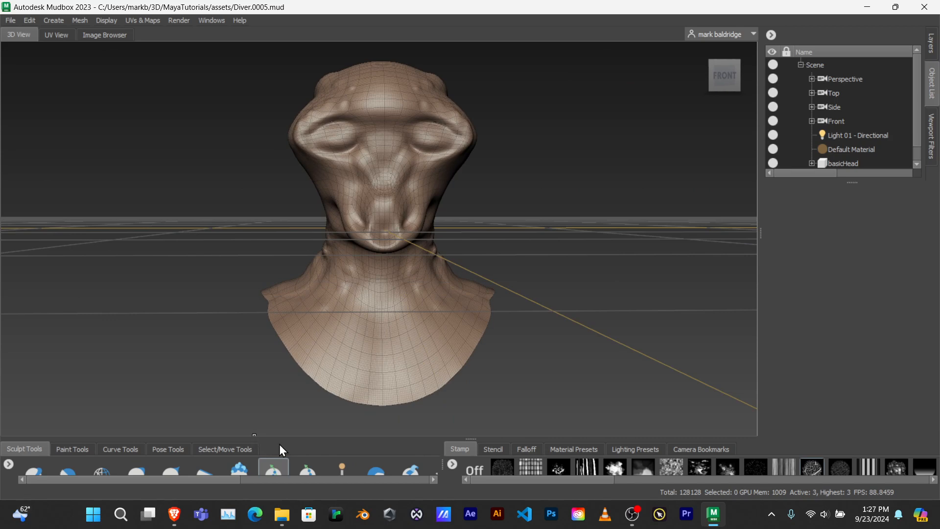
left_click_drag(291, 437, 291, 370)
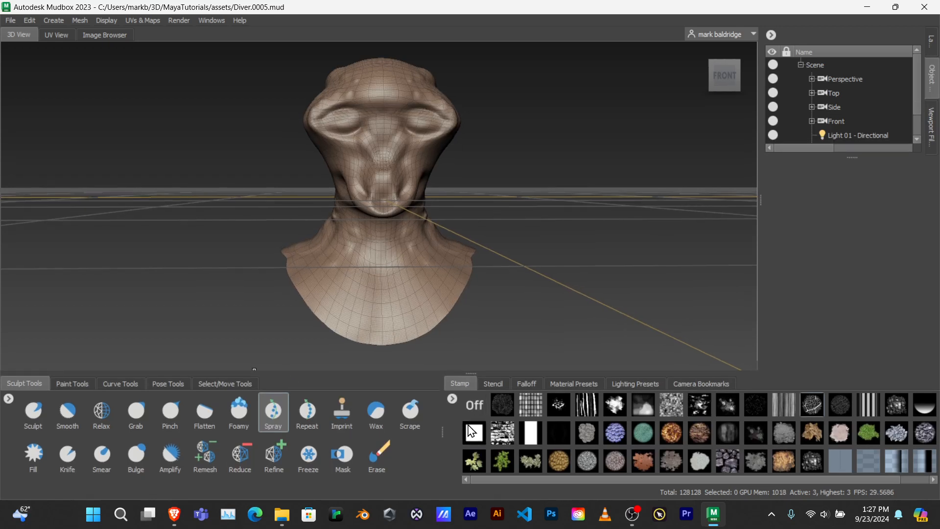
left_click(494, 383)
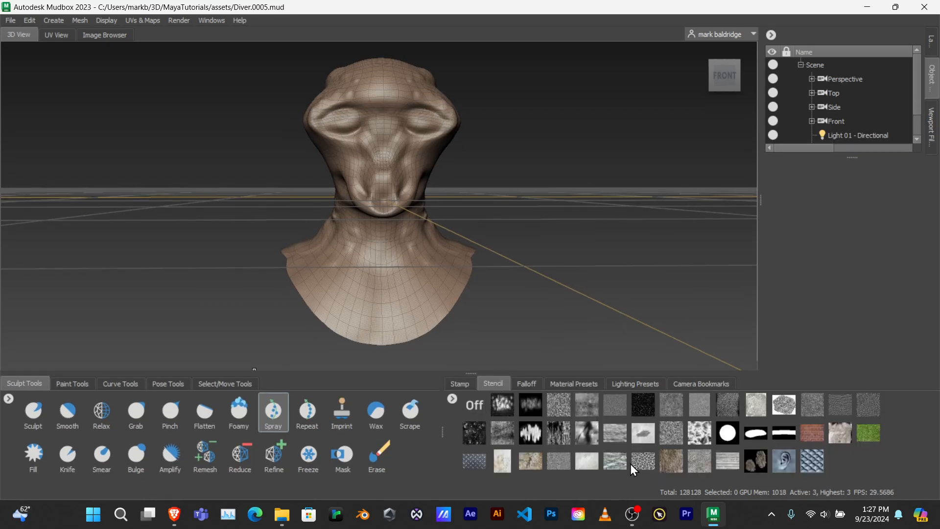
left_click(644, 464)
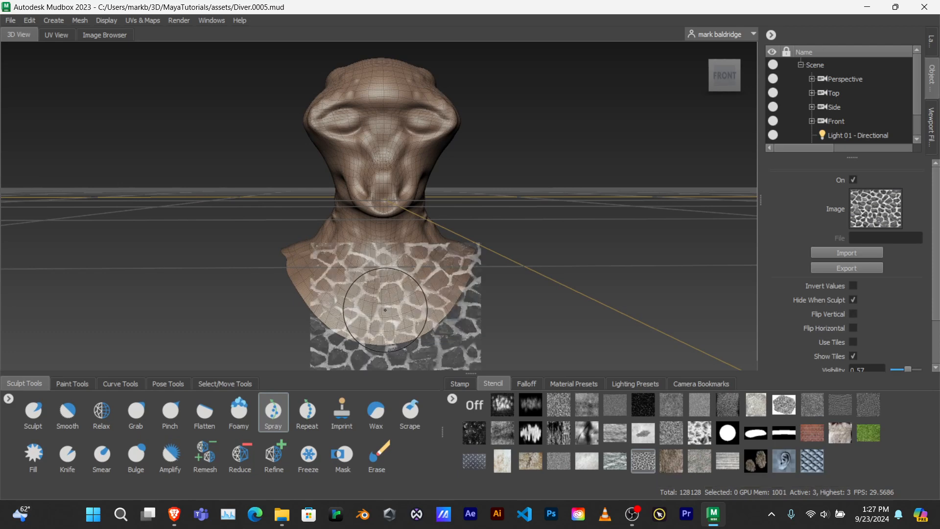
- Scale the stone stencil down and position it over the lower centre of the bust's chest
middle_click_drag(399, 312, 388, 307)
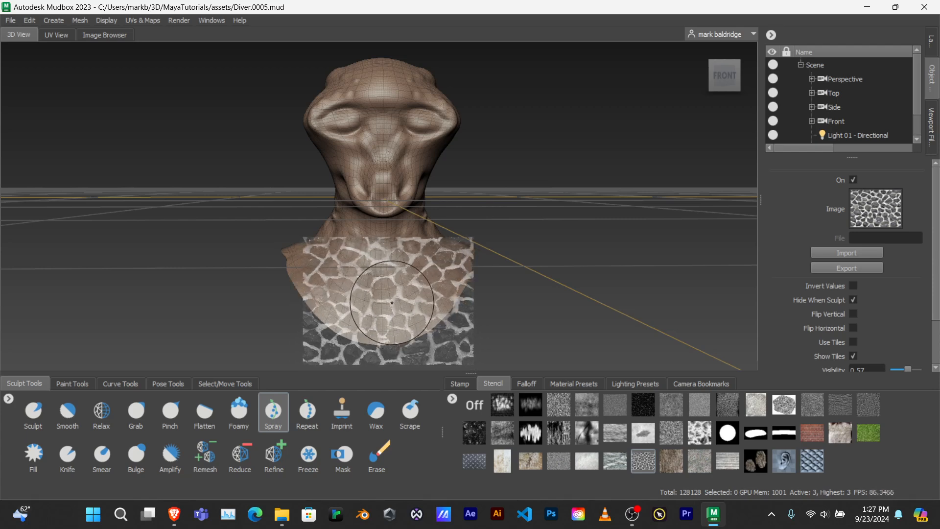
scroll(390, 306, "down", 2)
scroll(390, 306, "down", 2)
scroll(390, 306, "up", 3)
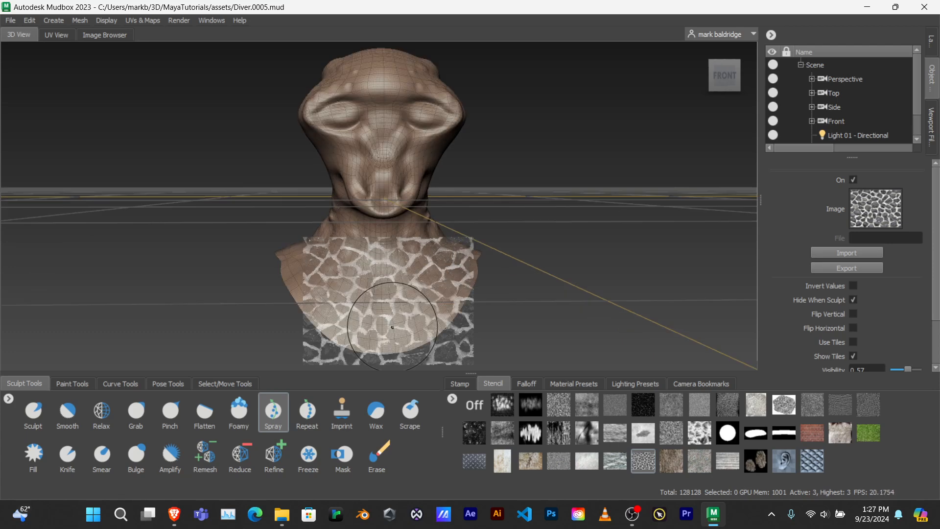
mouse_move(390, 306)
middle_mouse_down()
mouse_move(372, 321)
mouse_move(379, 307)
middle_mouse_up()
right_click_drag(389, 306, 401, 278)
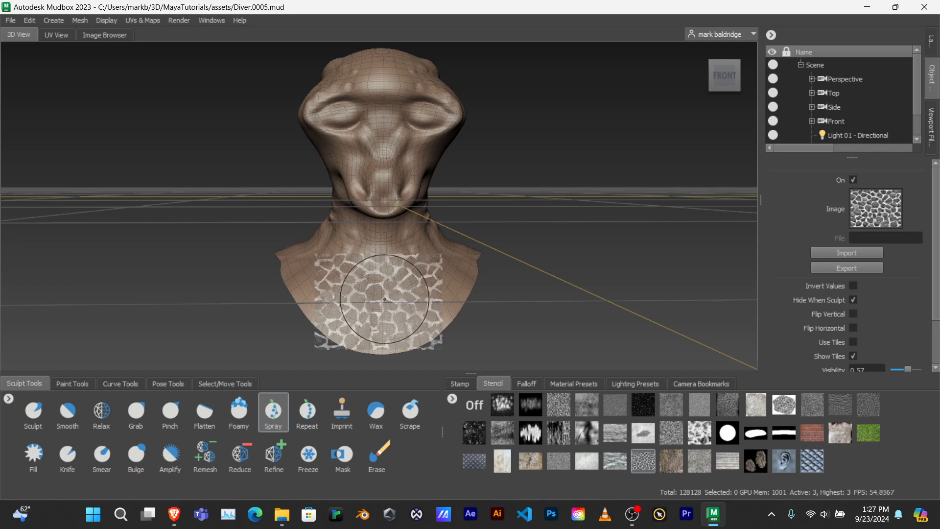
middle_click_drag(385, 299, 386, 312)
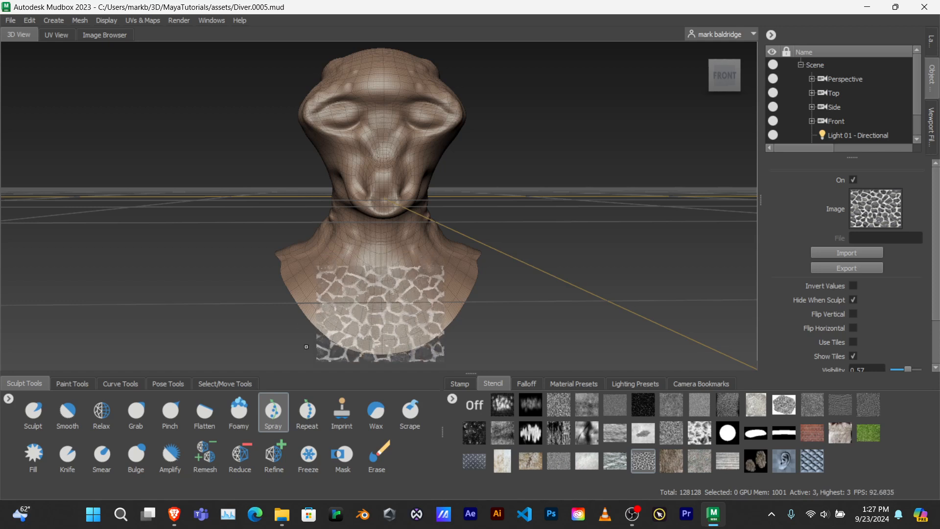
- Reduce the Spray brush size to 22.67 and spray the stone pattern onto the lower centre of the chest
left_click(274, 412)
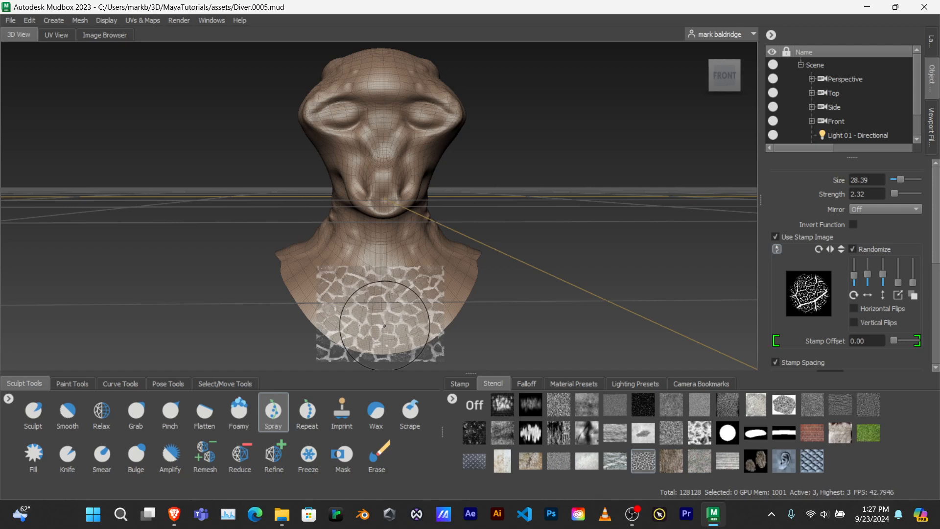
key("b")
left_click_drag(385, 321, 385, 317)
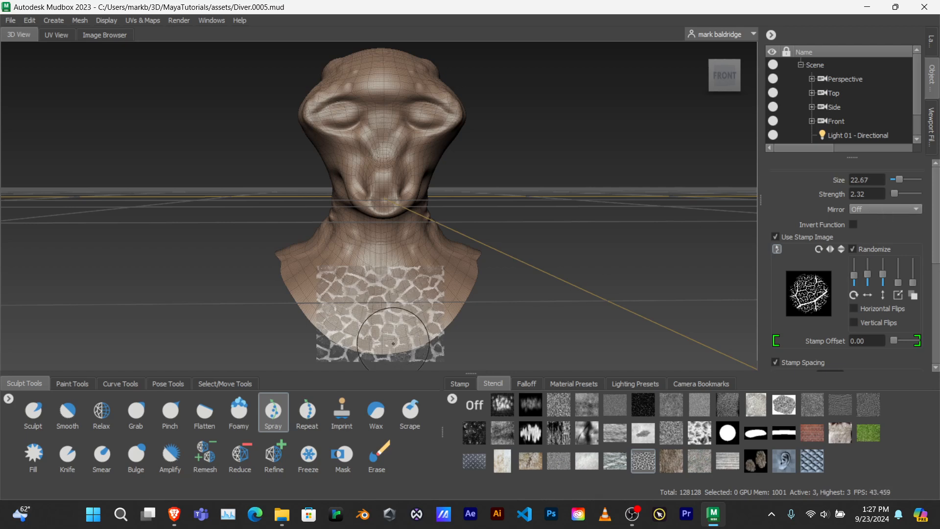
left_click_drag(381, 338, 378, 320)
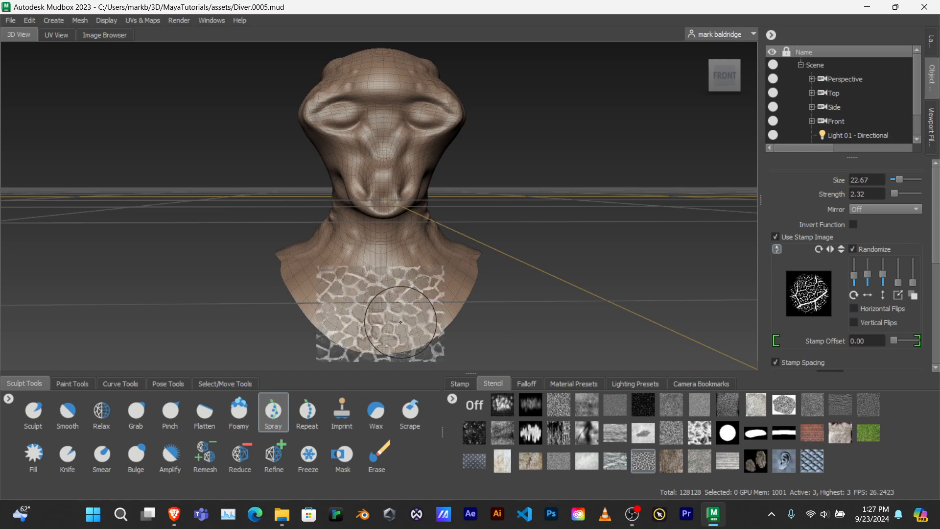
- Choose the steepest falloff curve and spray more stone texture up the middle of the chest
left_click(523, 384)
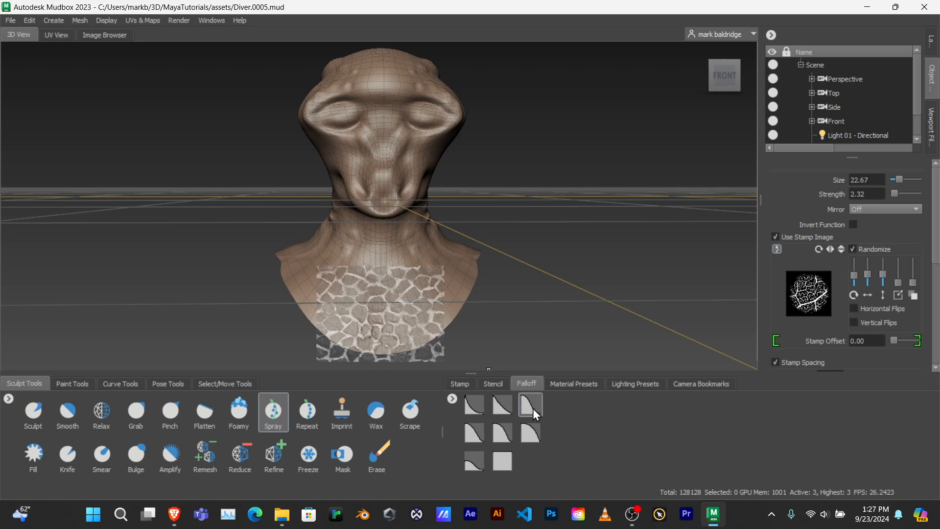
left_click(468, 407)
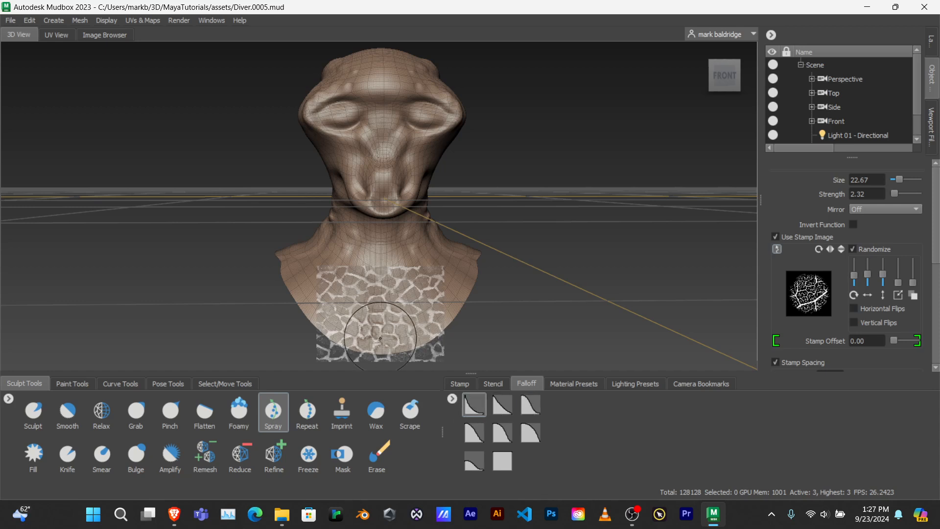
left_click_drag(365, 338, 382, 293)
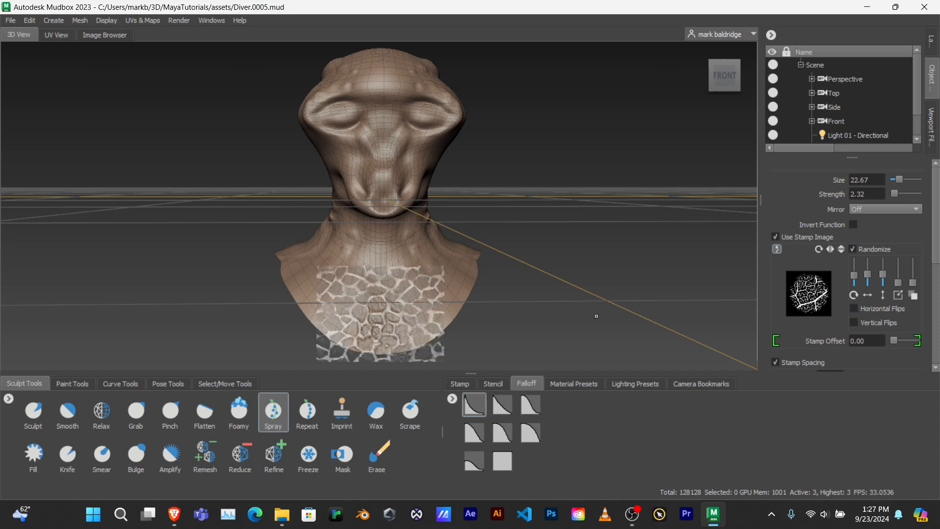
- Hide the stencil and add subdivision level 4 to the bust for finer texture detail
key("q")
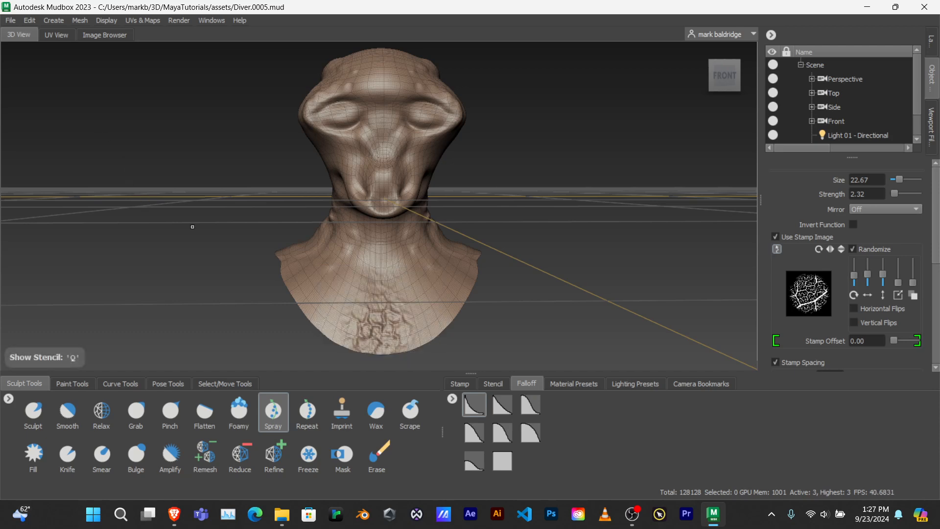
mouse_move(494, 305)
left_mouse_down("alt")
mouse_move(552, 301)
mouse_move(468, 313)
left_mouse_up("alt")
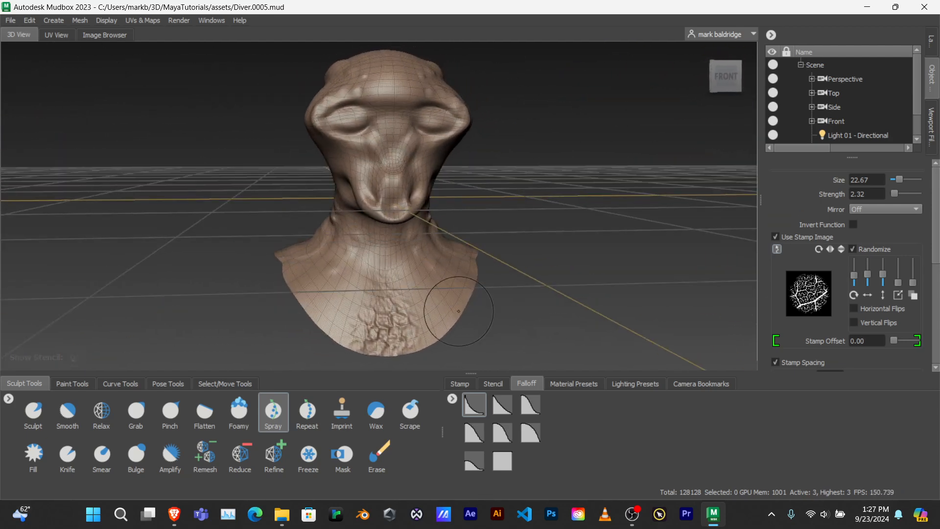
scroll(472, 345, "up", 4)
middle_click_drag(421, 289, 410, 226, "alt")
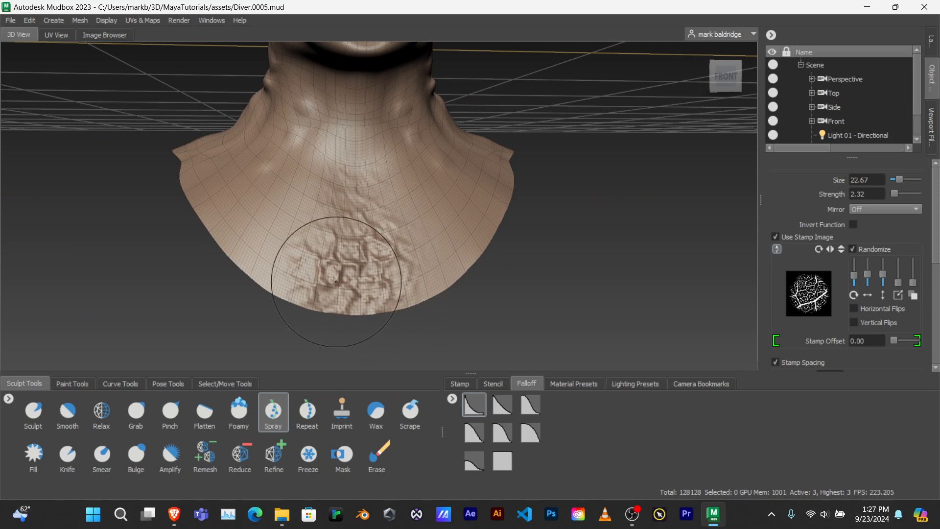
key("shift+d")
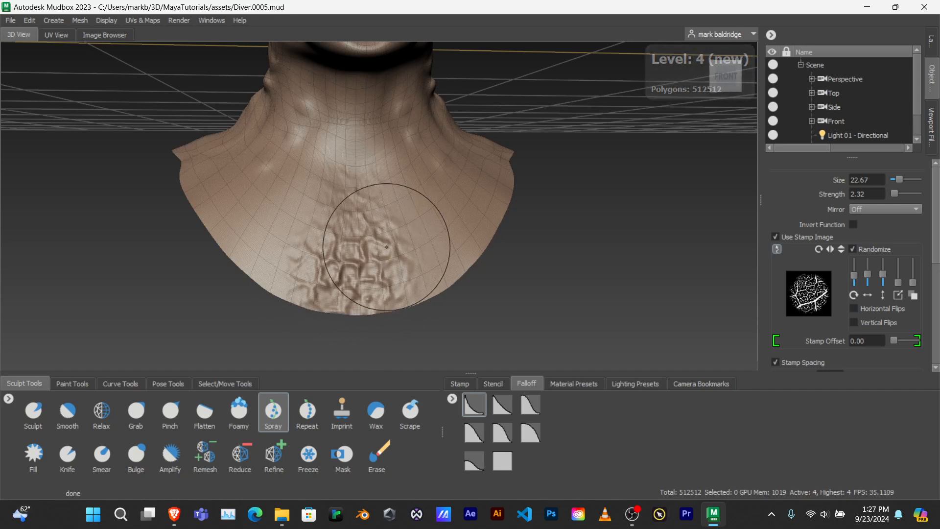
- Expand basicHead in the object list and select level_4 to check its face and vertex counts
left_click_drag(916, 108, 916, 141)
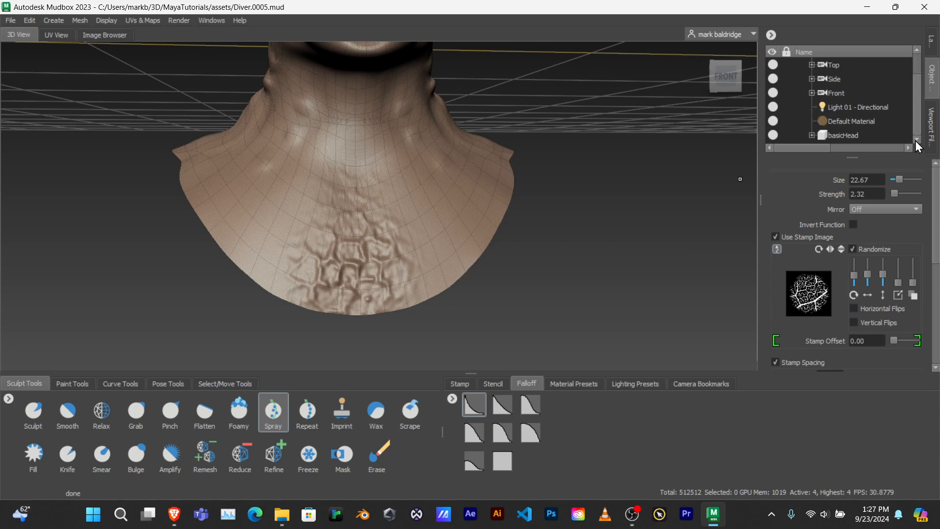
left_click(811, 135)
left_click_drag(917, 101, 921, 150)
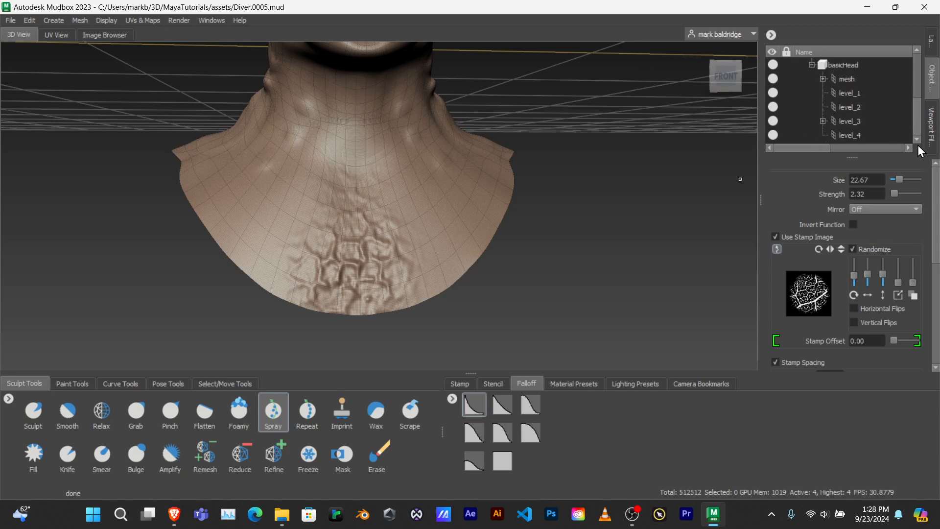
left_click(845, 135)
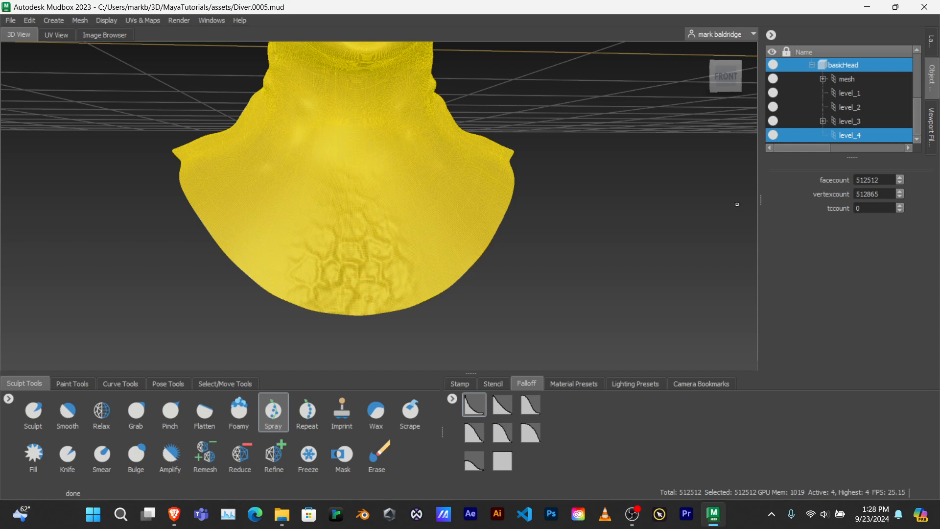
- Step the bust down through its subdivision levels to 0 and back up to level 4, comparing the chest detail
key("Page_Down")
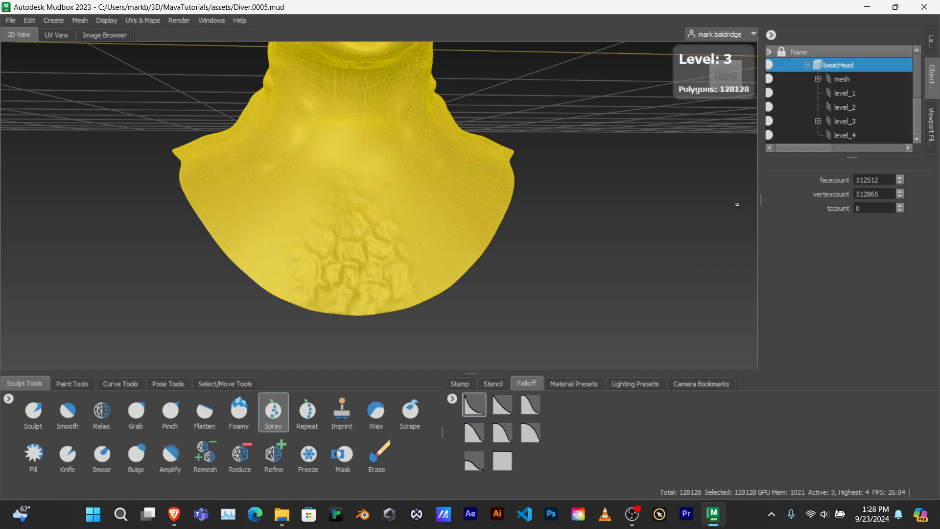
key("Page_Down")
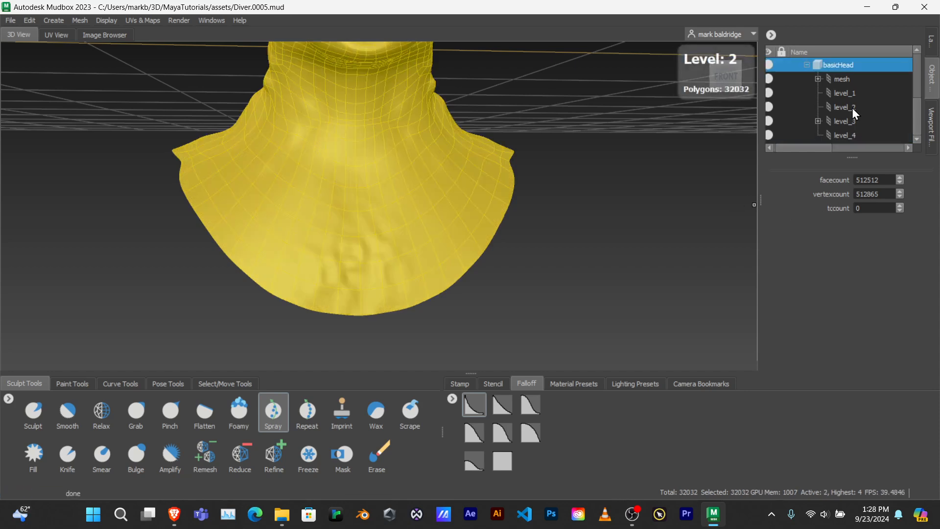
left_click(846, 93)
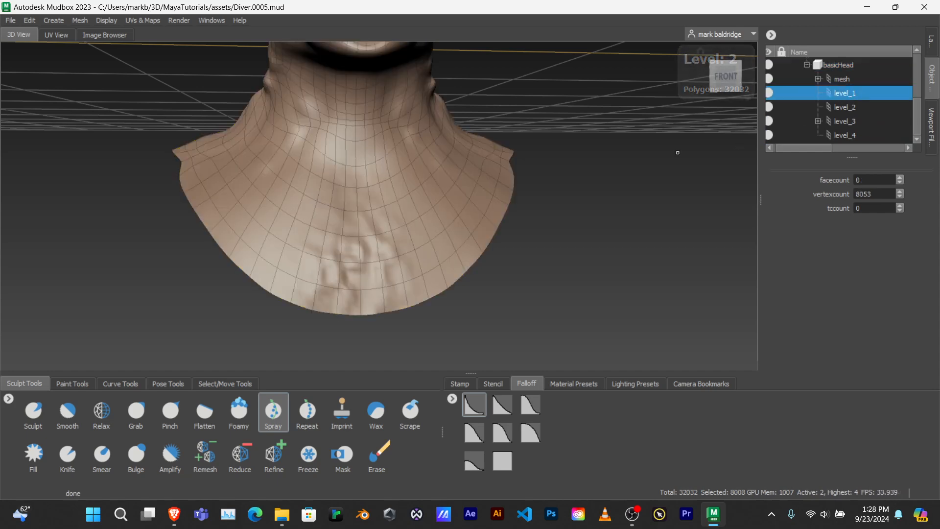
key("Page_Down")
key("Page_Down")
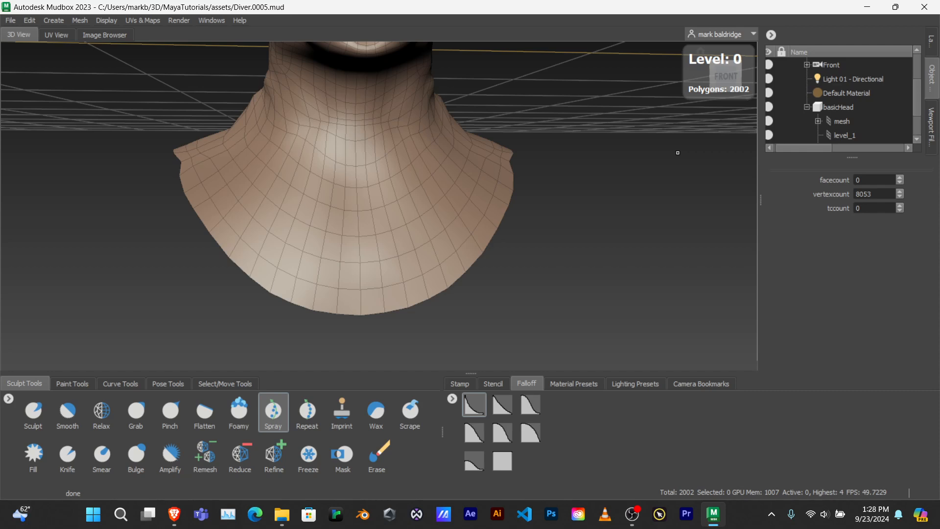
key("Page_Up")
key("Page_Up")
key("Page_Up")
key("Page_Up")
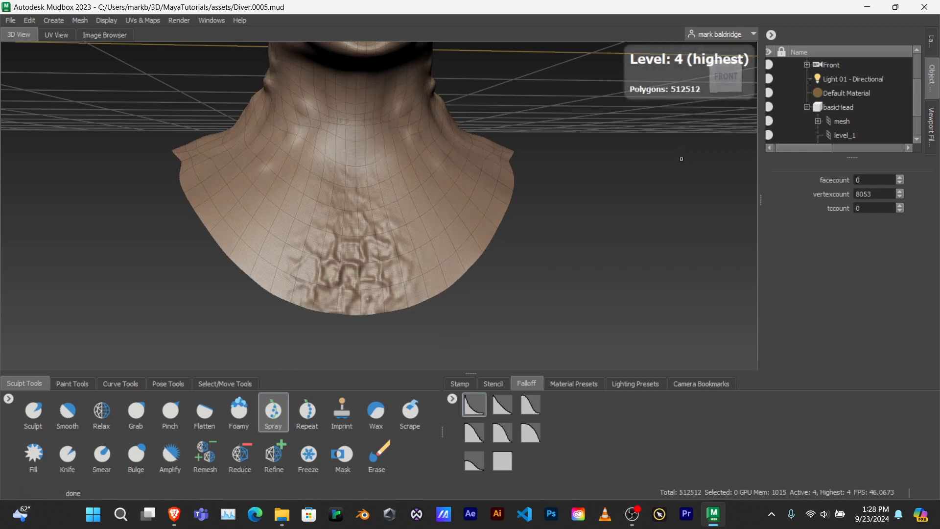
key("super")
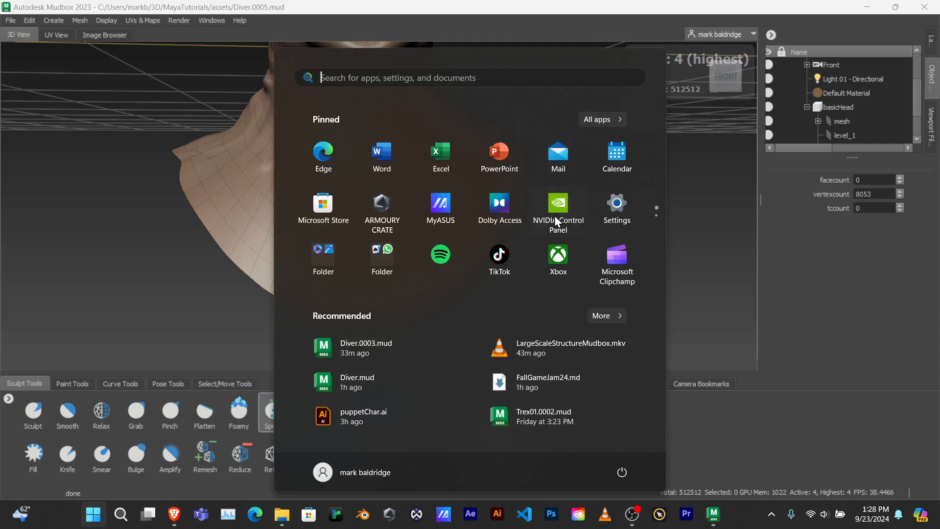
key("super")
- Check the face and vertex counts of basicHead's level_4 and level_2 in the object list
mouse_move(466, 220)
left_mouse_down("alt")
mouse_move(497, 254)
mouse_move(409, 266)
mouse_move(487, 280)
mouse_move(416, 272)
left_mouse_up("alt")
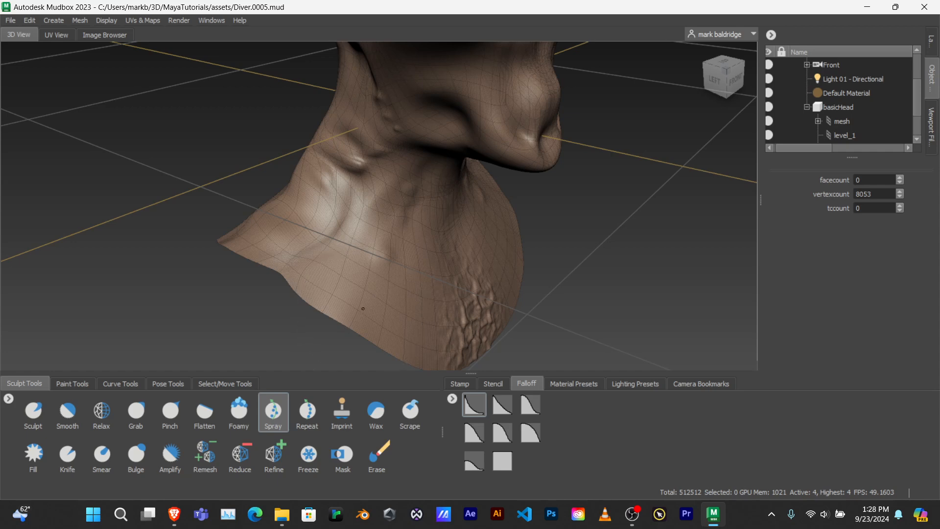
left_click(495, 384)
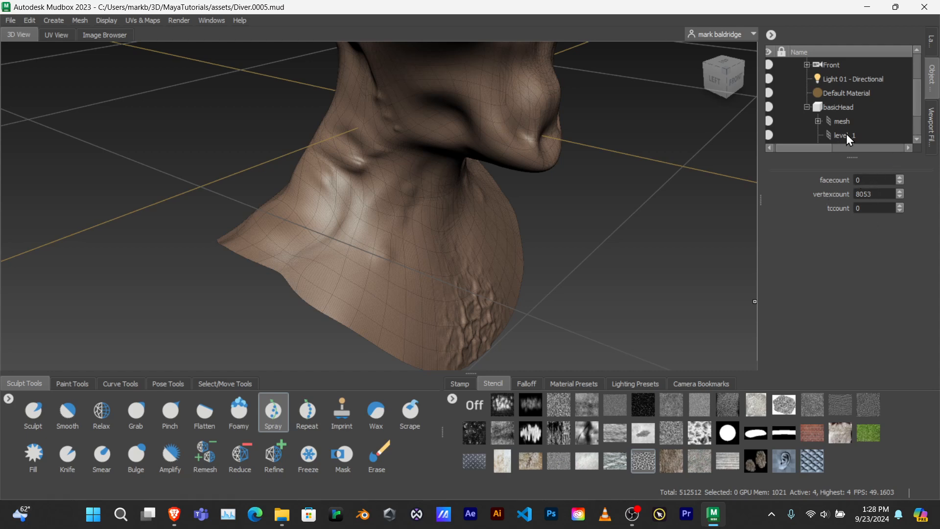
left_click(839, 109)
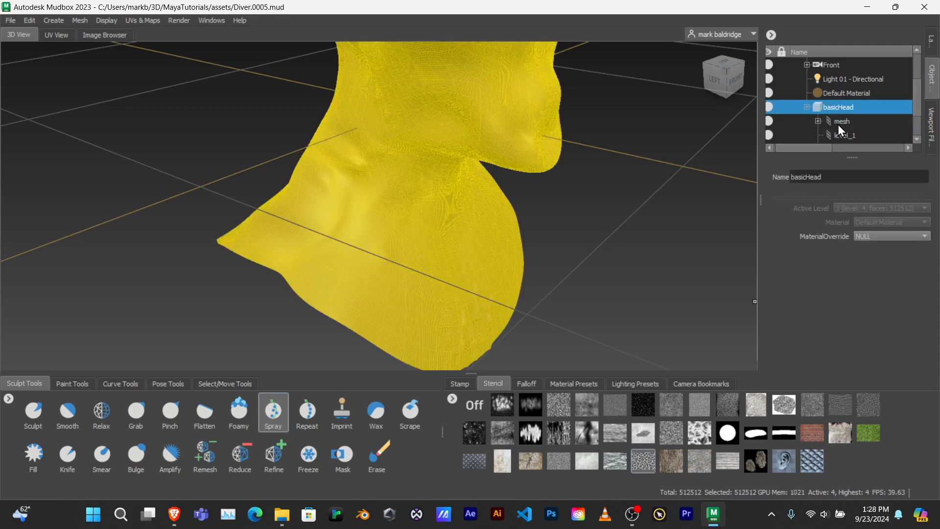
left_click(841, 132)
scroll(841, 132, "down", 1)
left_click(849, 132)
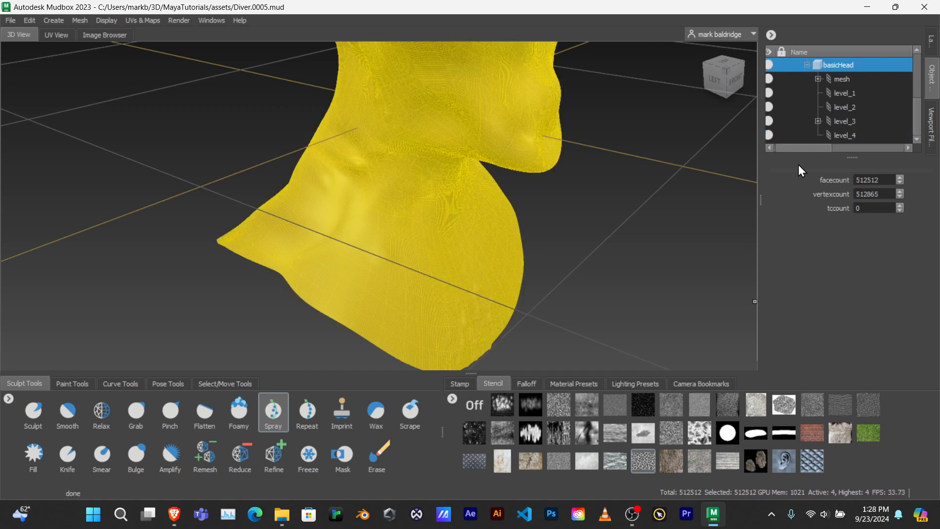
left_click(839, 108)
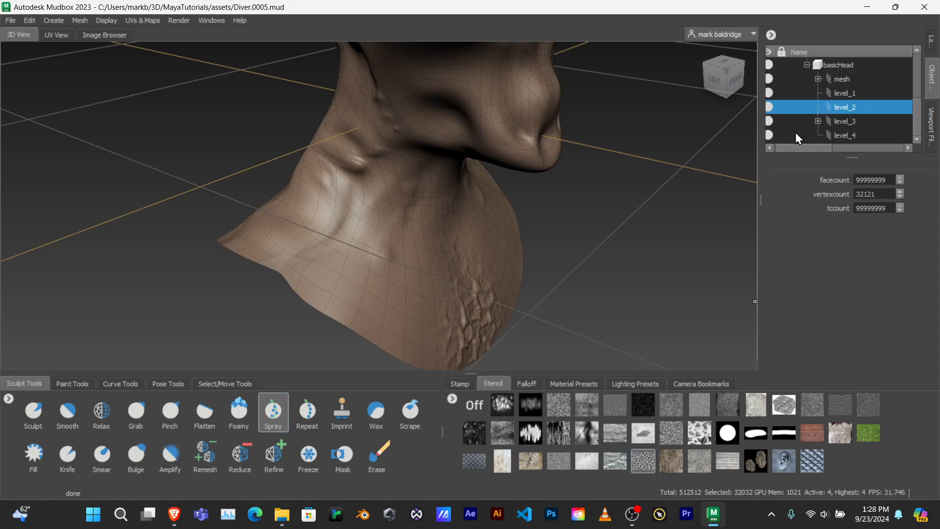
scroll(795, 132, "up", 1)
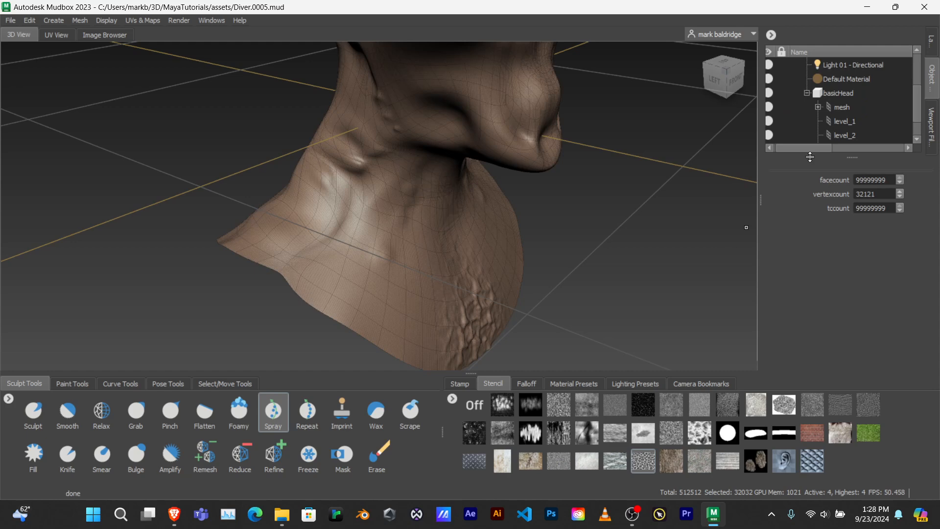
left_click(932, 42)
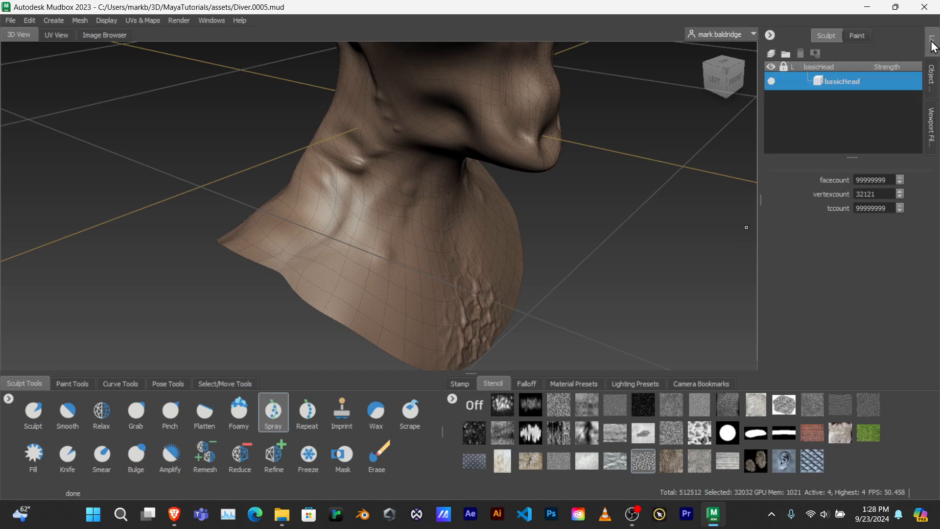
left_click(932, 79)
left_click(932, 126)
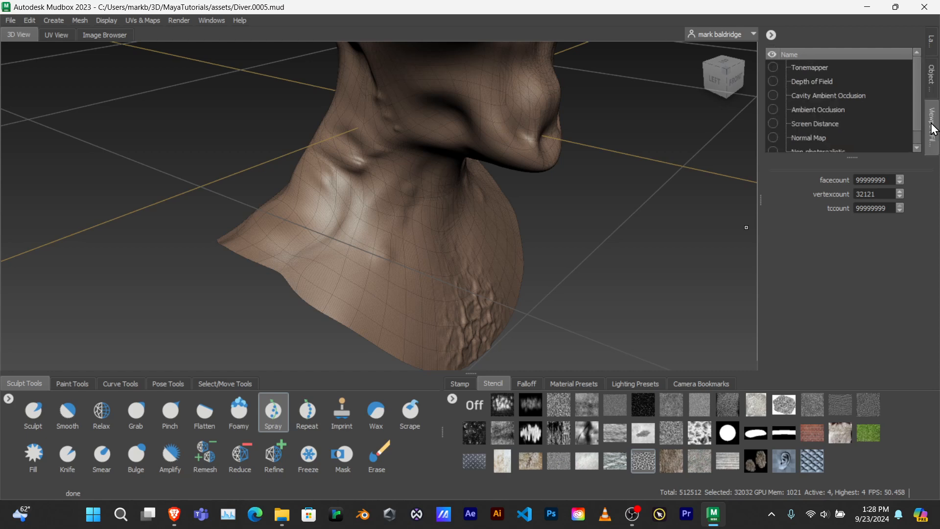
left_click(931, 78)
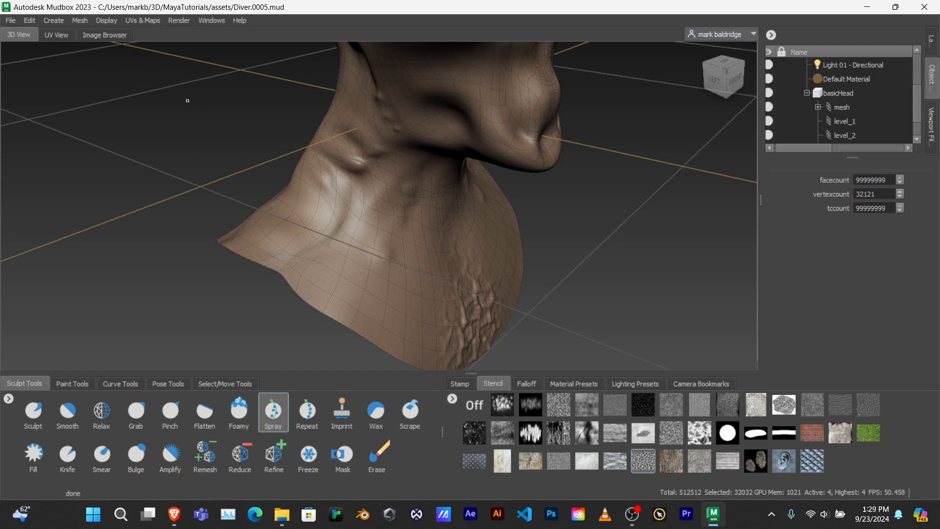
right_click_drag(603, 259, 570, 268, "alt")
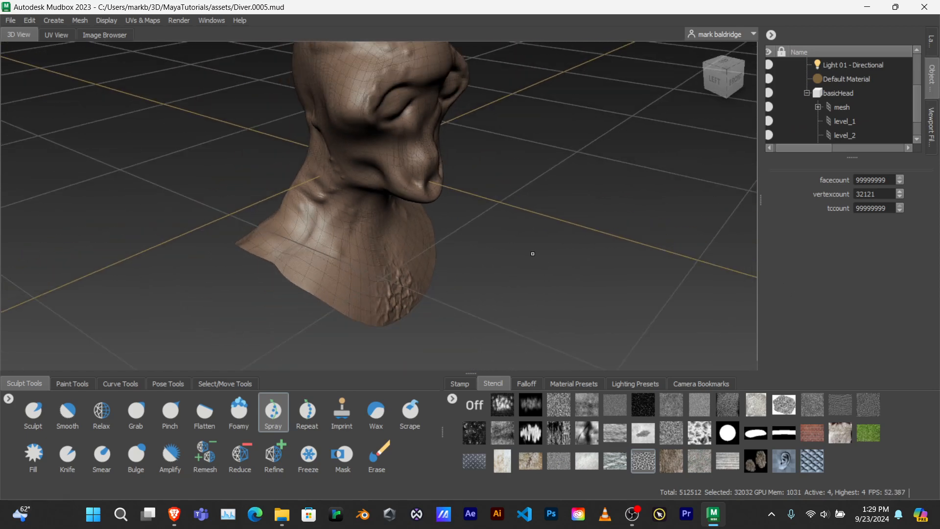
left_click_drag(532, 254, 732, 257, "alt")
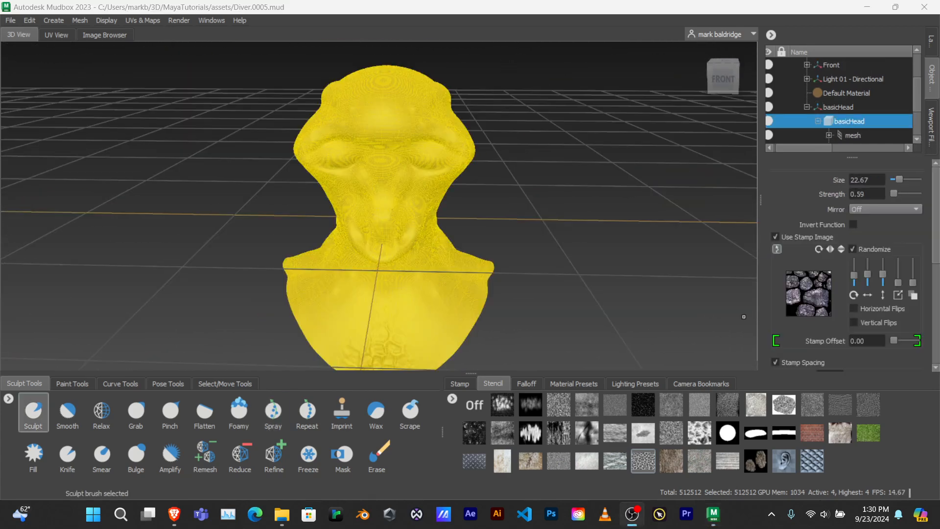
- Select the upper basicHead node to clear the mesh highlight, and hide the wireframe
left_click(68, 410)
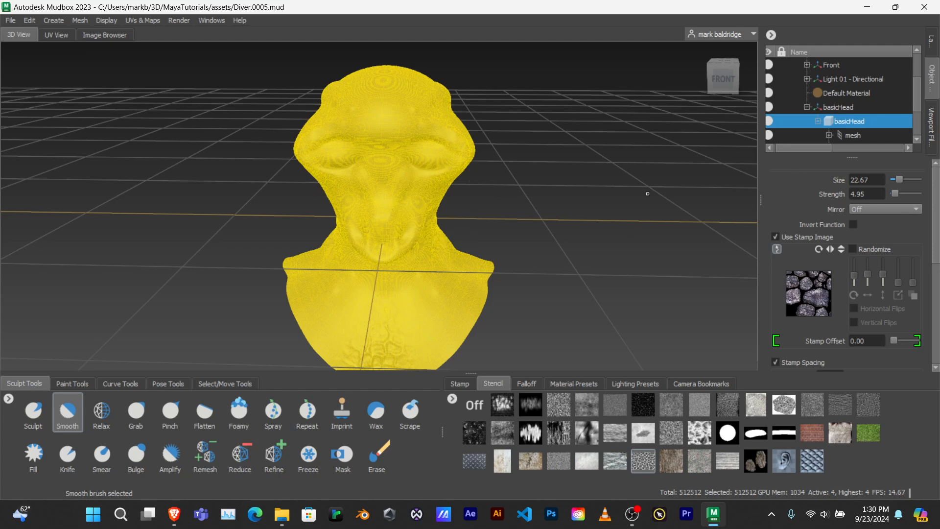
left_click(841, 107)
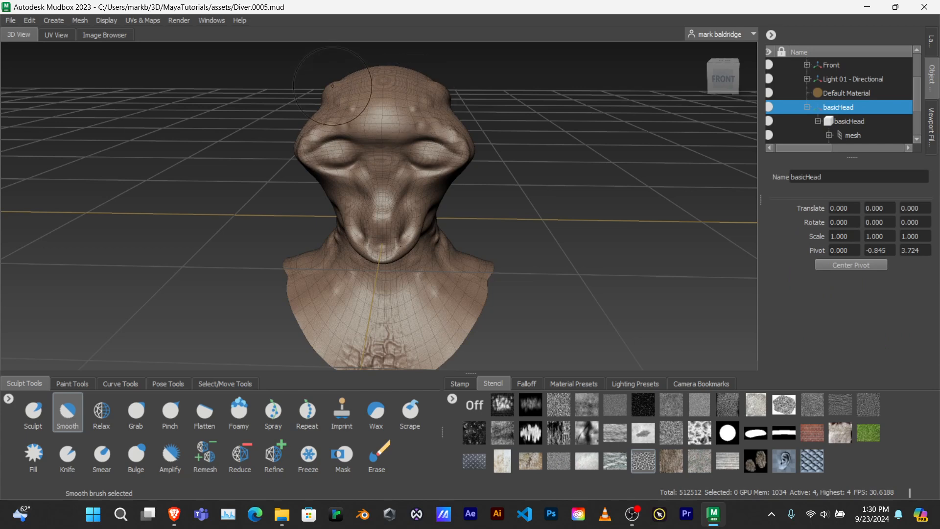
left_click(103, 20)
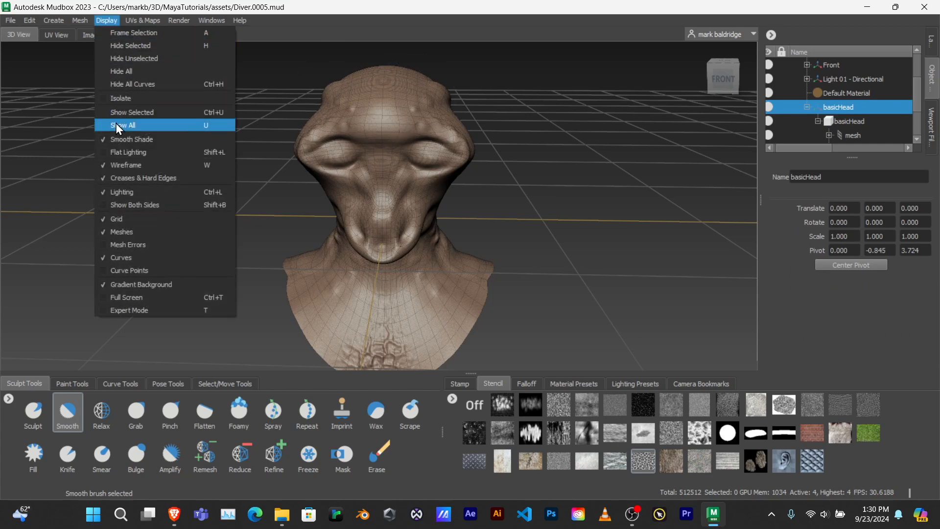
left_click(132, 167)
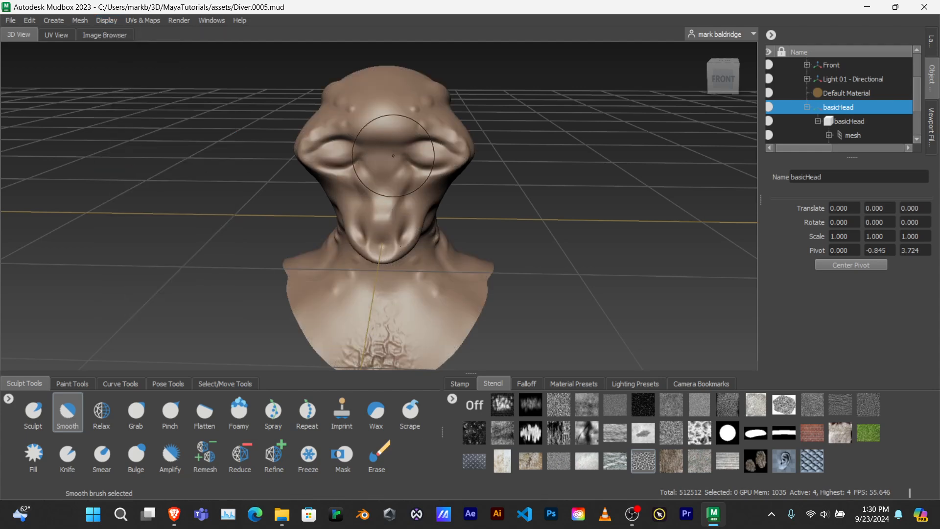
- Turn on the stone-pattern stencil and position the bust so that its shoulder and upper chest lie beneath it
mouse_move(400, 123)
middle_mouse_down("alt")
mouse_move(383, 183)
mouse_move(414, 135)
middle_mouse_up("alt")
middle_click_drag(433, 226, 423, 155, "alt")
left_click_drag(440, 198, 557, 308, "alt")
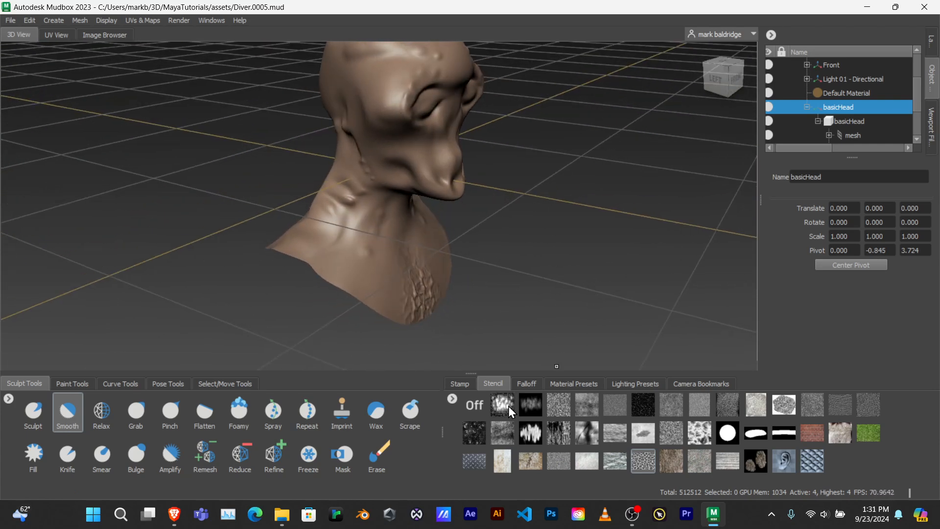
left_click(644, 463)
mouse_move(367, 240)
left_mouse_down("alt")
mouse_move(402, 248)
mouse_move(398, 289)
left_mouse_up("alt")
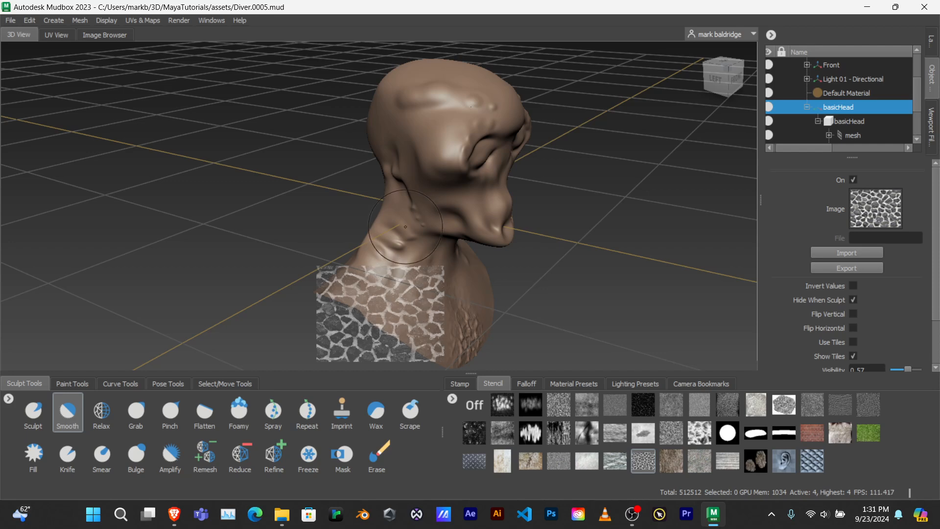
left_click_drag(405, 227, 392, 282, "alt")
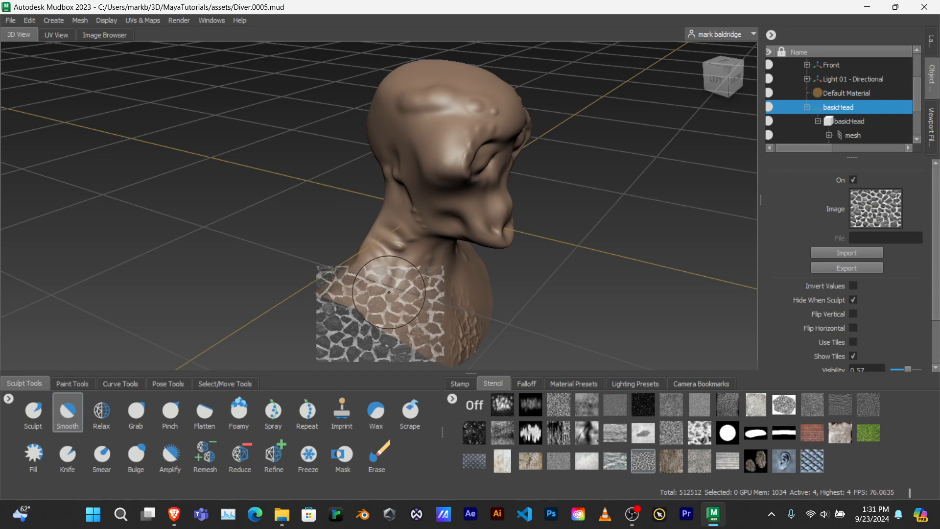
- Choose the steepest falloff curve and try spraying stone texture on the shoulder with the Spray tool
left_click(524, 384)
left_click(475, 409)
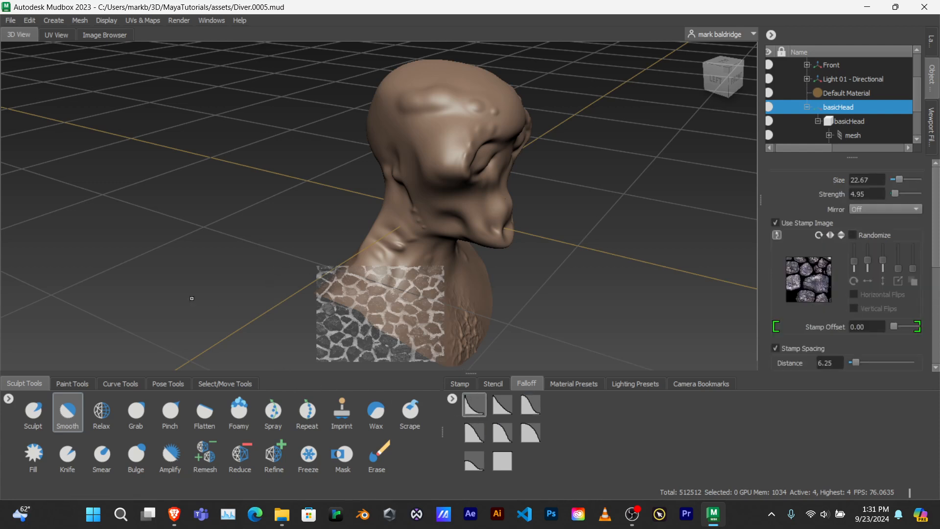
left_click(273, 412)
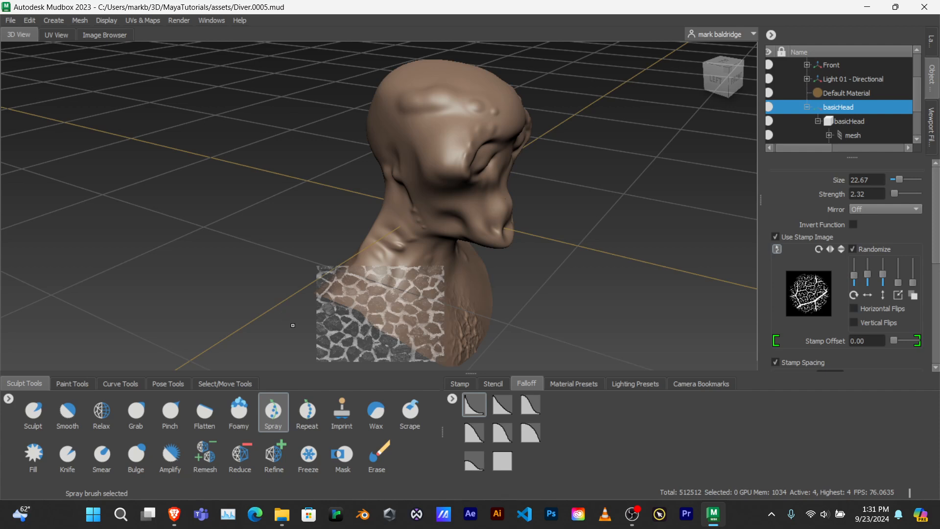
mouse_move(364, 309)
left_mouse_down()
mouse_move(379, 283)
mouse_move(379, 315)
left_mouse_up()
key("q")
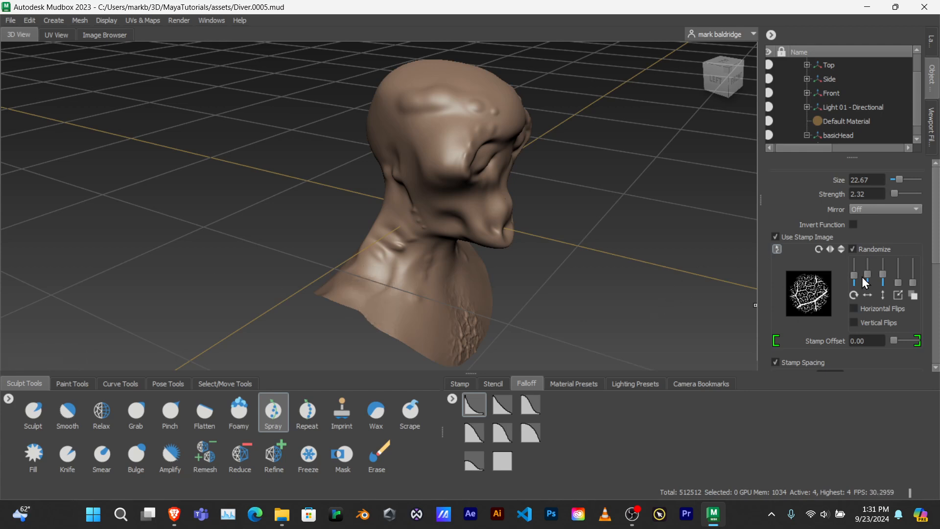
- Set the Spray tool's mirroring to X and spray the stone stencil's texture onto both shoulders
left_click(863, 209)
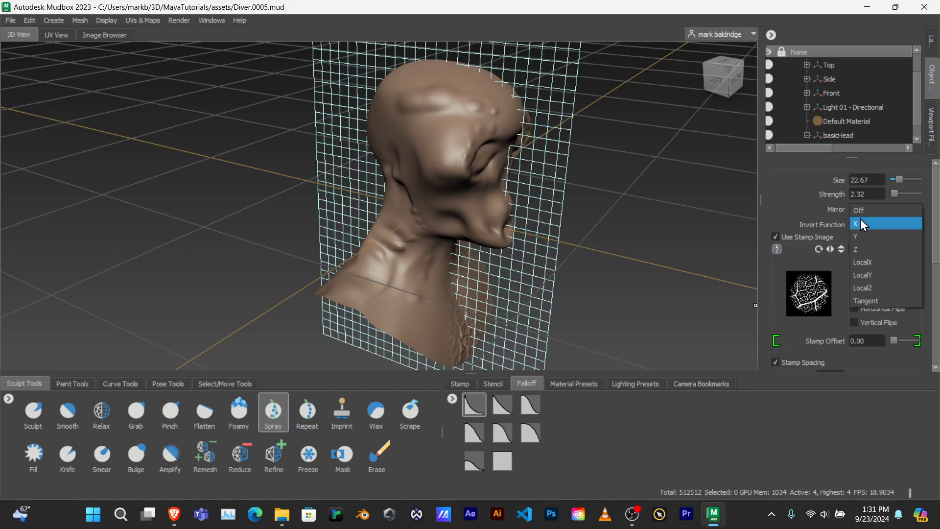
left_click(859, 220)
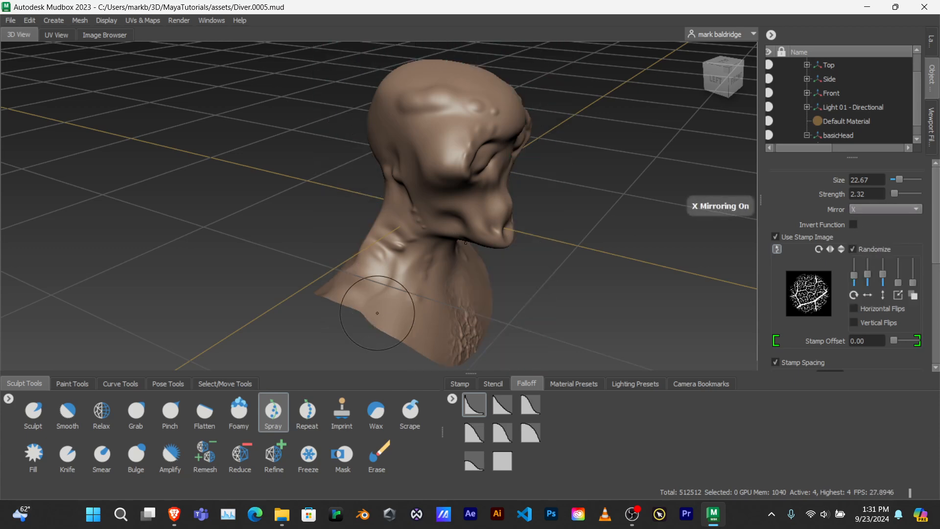
left_click(493, 384)
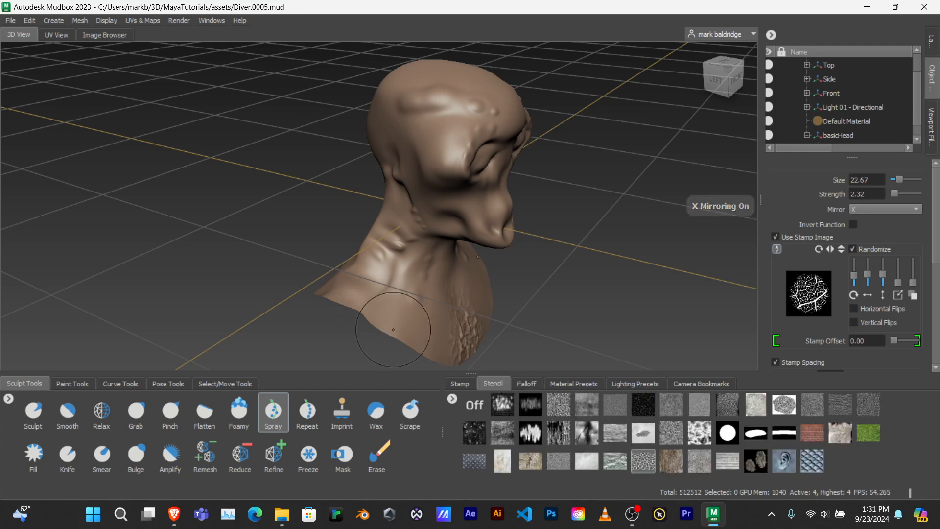
left_click(641, 464)
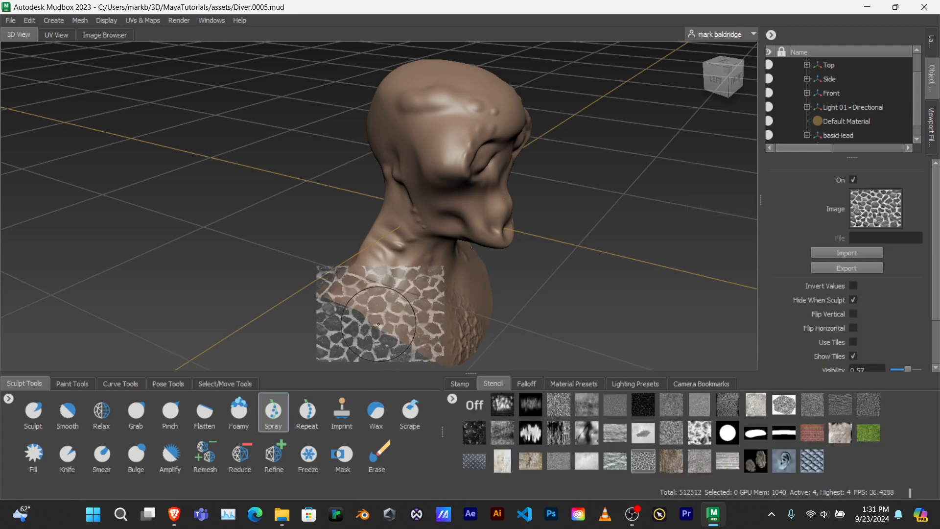
mouse_move(382, 315)
left_mouse_down()
mouse_move(360, 315)
mouse_move(333, 289)
left_mouse_up()
left_click_drag(625, 257, 533, 242, "alt")
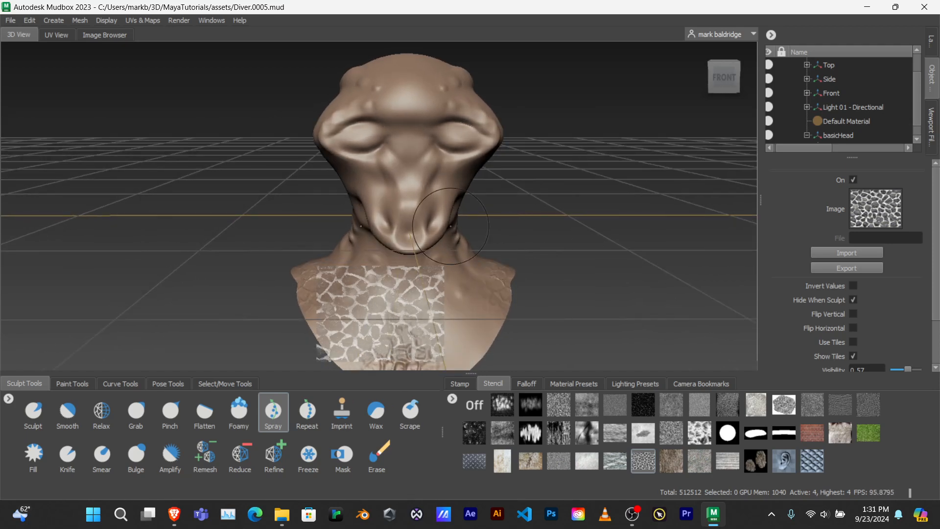
- Turn the Spray tool's mirroring off and spray the stone texture onto the side and back of the neck
left_click_drag(528, 221, 659, 235, "alt")
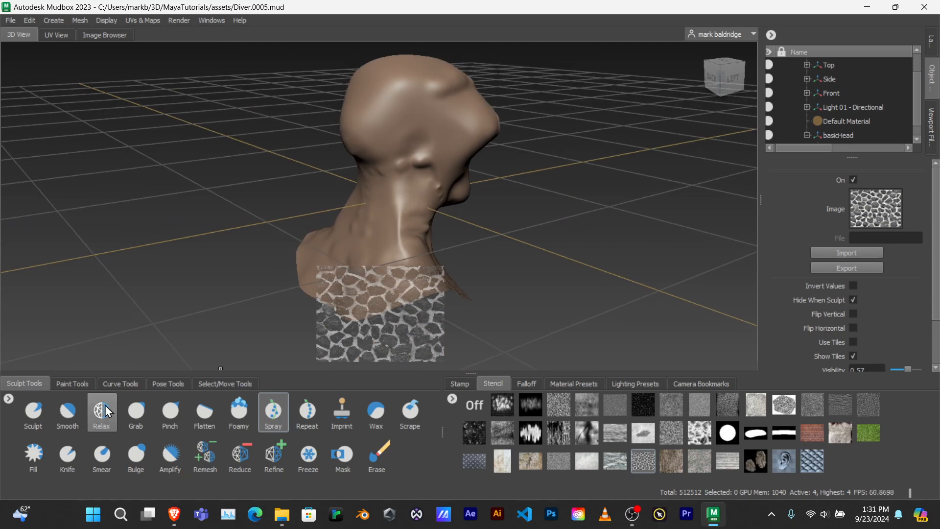
left_click(272, 417)
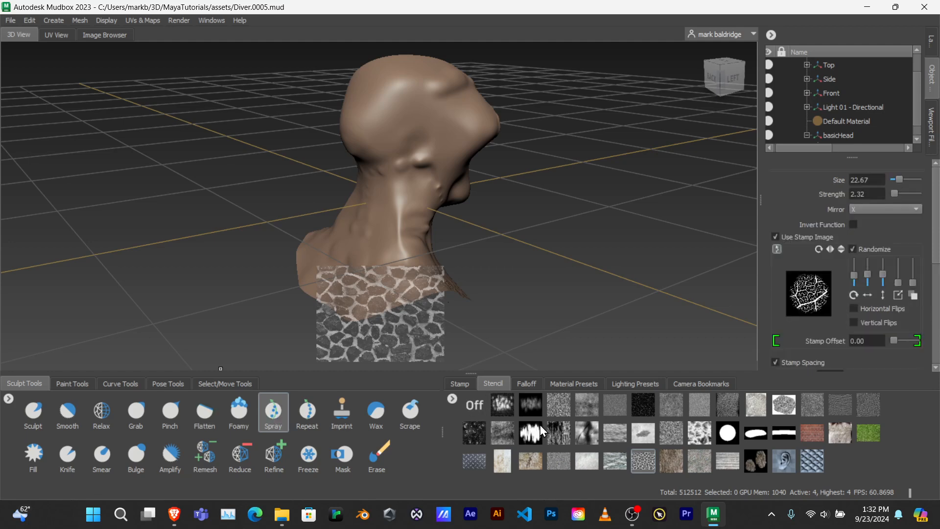
left_click_drag(481, 233, 486, 278, "alt")
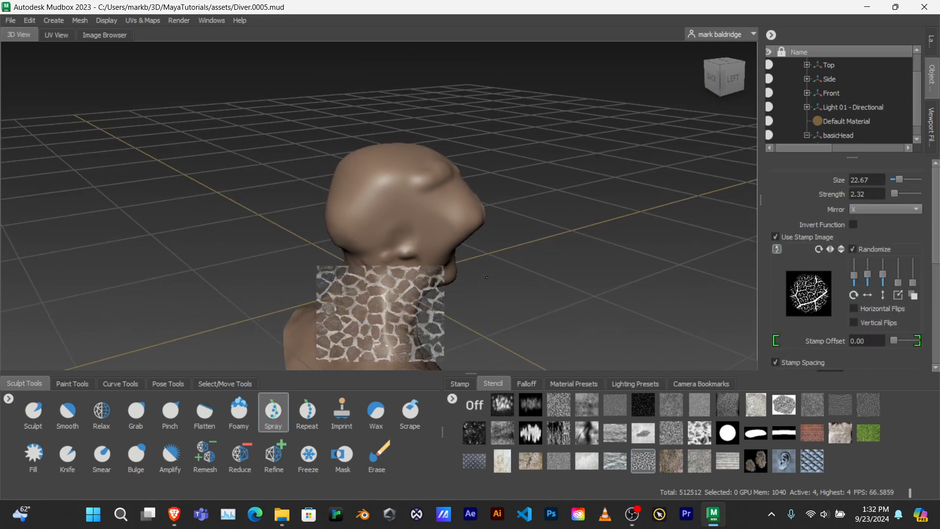
left_click(864, 206)
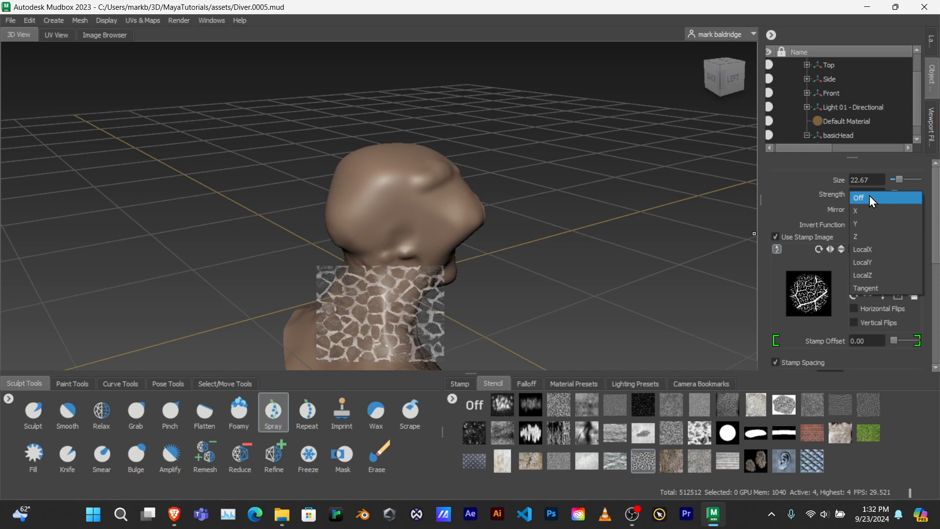
left_click(869, 196)
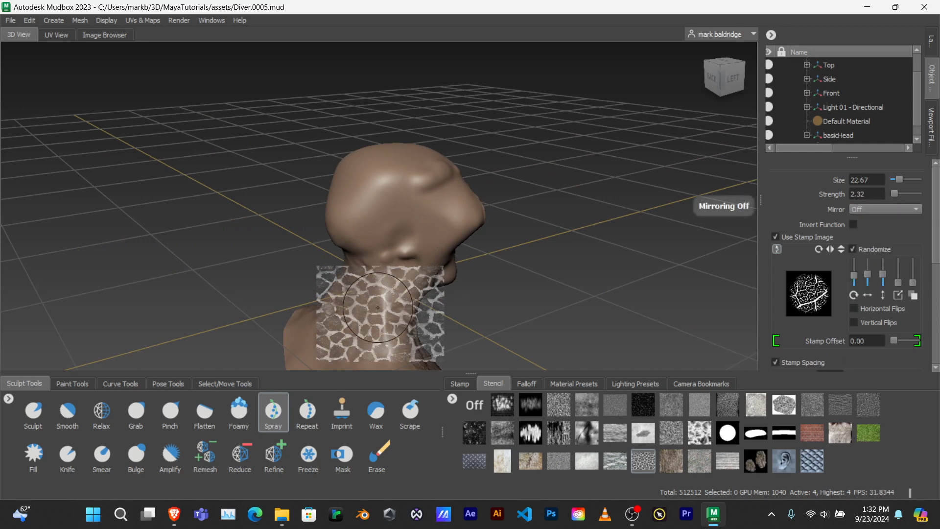
key("q")
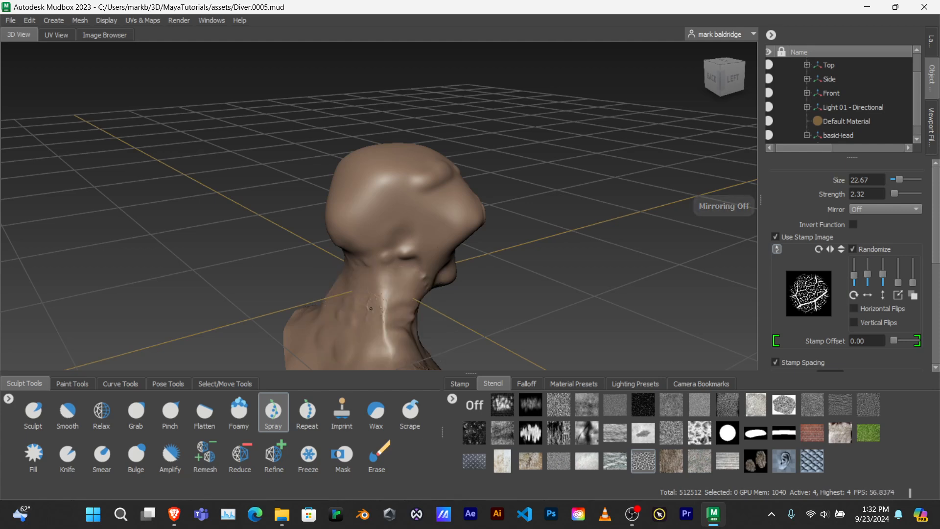
mouse_move(371, 308)
left_mouse_down()
mouse_move(372, 321)
mouse_move(396, 331)
mouse_move(505, 303)
mouse_move(556, 310)
mouse_move(364, 315)
mouse_move(379, 320)
mouse_move(381, 268)
left_mouse_up()
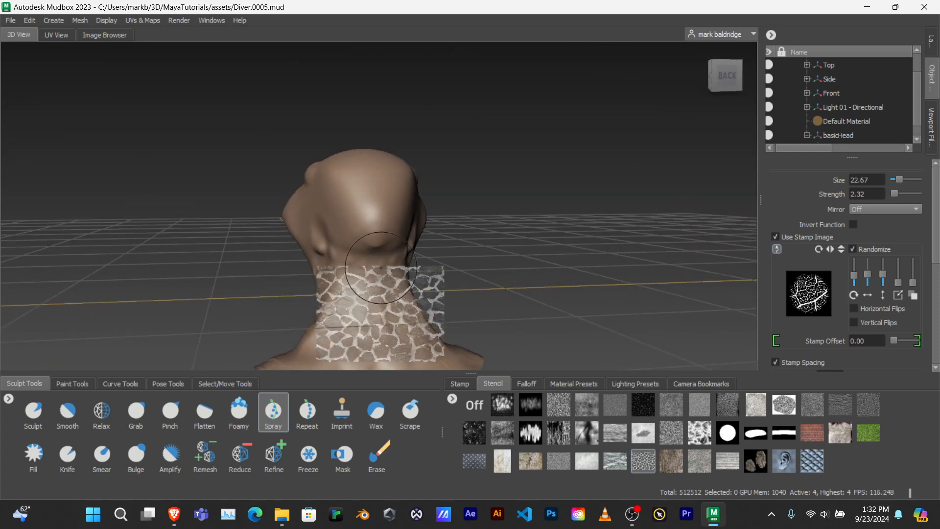
- Spray the stone texture across the upper back below the neck, along the bust's lower edge
middle_click_drag(381, 267, 383, 187, "alt")
mouse_move(369, 324)
left_mouse_down()
mouse_move(470, 328)
mouse_move(466, 310)
left_mouse_up()
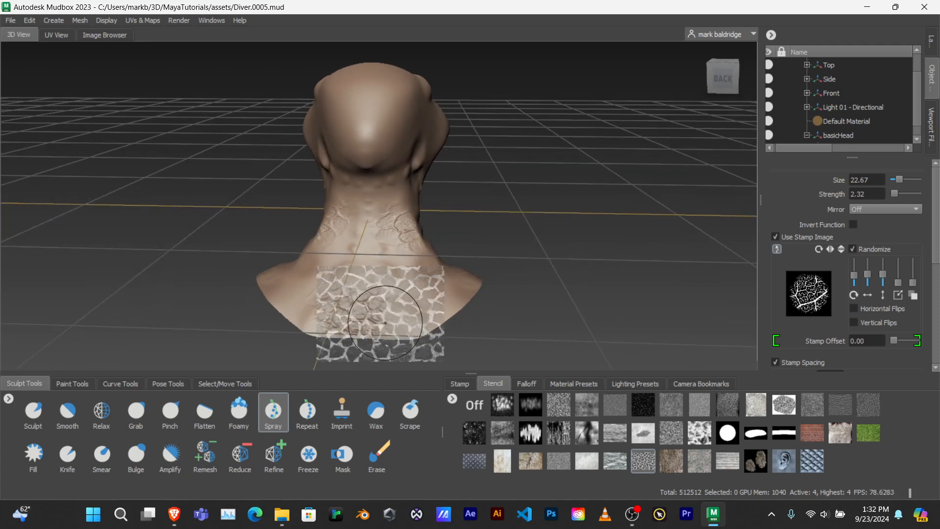
mouse_move(567, 326)
left_mouse_down("alt")
mouse_move(372, 324)
mouse_move(482, 322)
left_mouse_up("alt")
middle_click_drag(421, 304, 344, 239, "alt")
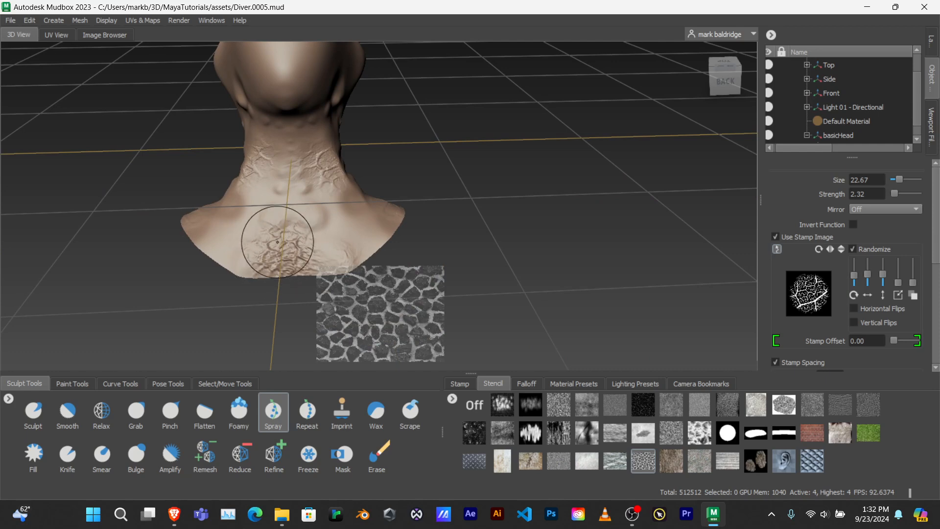
- Spray the stone texture higher up the upper back and around the side of the bust toward the front
left_click_drag(293, 197, 314, 174)
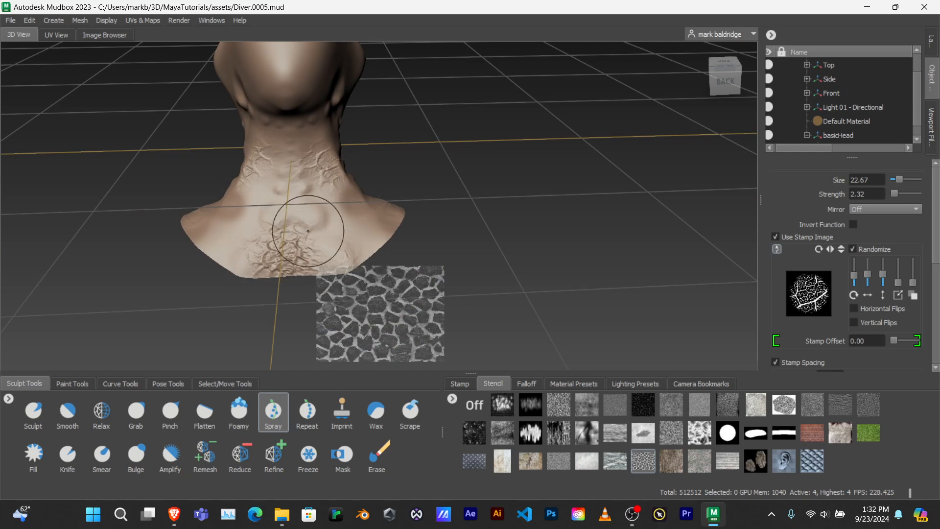
left_click_drag(264, 239, 96, 230, "alt")
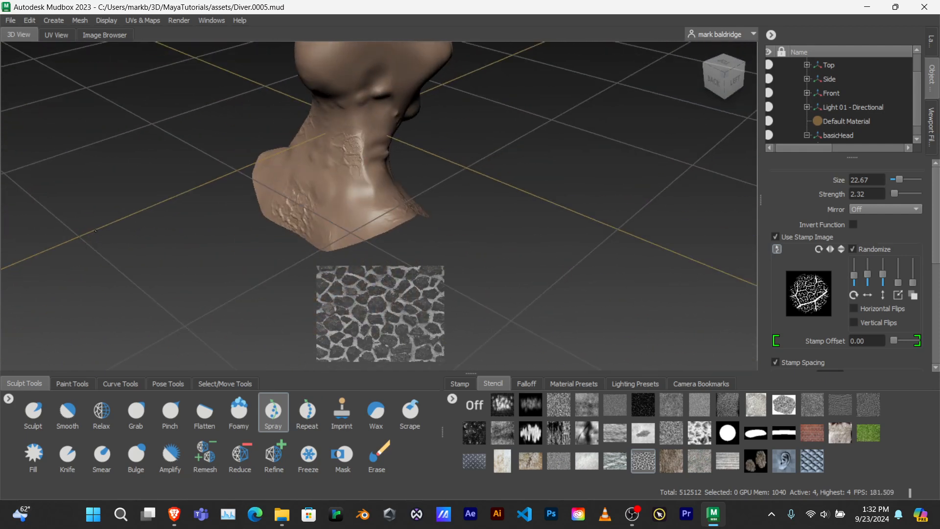
left_click_drag(349, 160, 441, 203, "alt")
left_click_drag(289, 235, 313, 230)
left_click_drag(368, 232, 235, 232, "alt")
mouse_move(419, 218)
left_mouse_down()
mouse_move(398, 227)
mouse_move(392, 255)
mouse_move(405, 273)
mouse_move(348, 246)
mouse_move(361, 208)
left_mouse_up()
- Switch to the fine-grained skin stencil and try the Foamy tool at strength 15 on the forehead
middle_click_drag(460, 216, 327, 267, "alt")
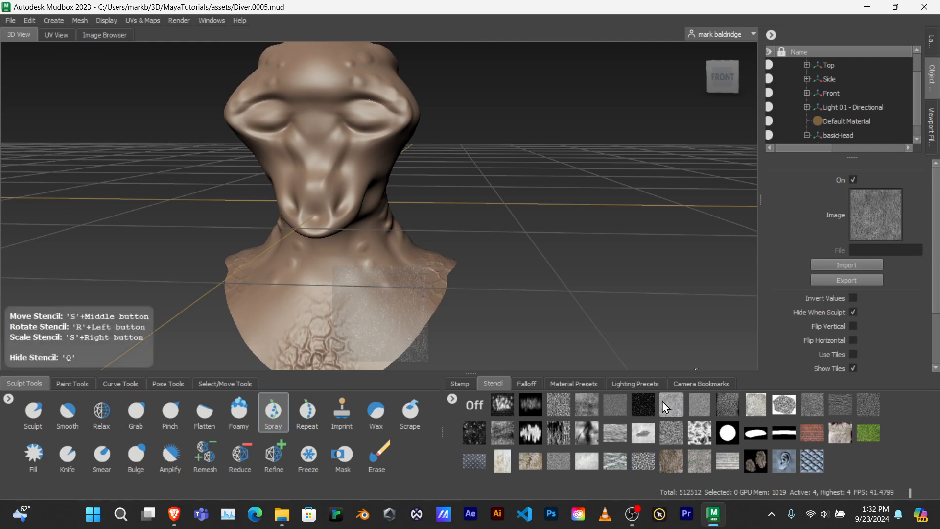
middle_click_drag(463, 325, 546, 453, "alt")
middle_click_drag(442, 285, 386, 311, "alt")
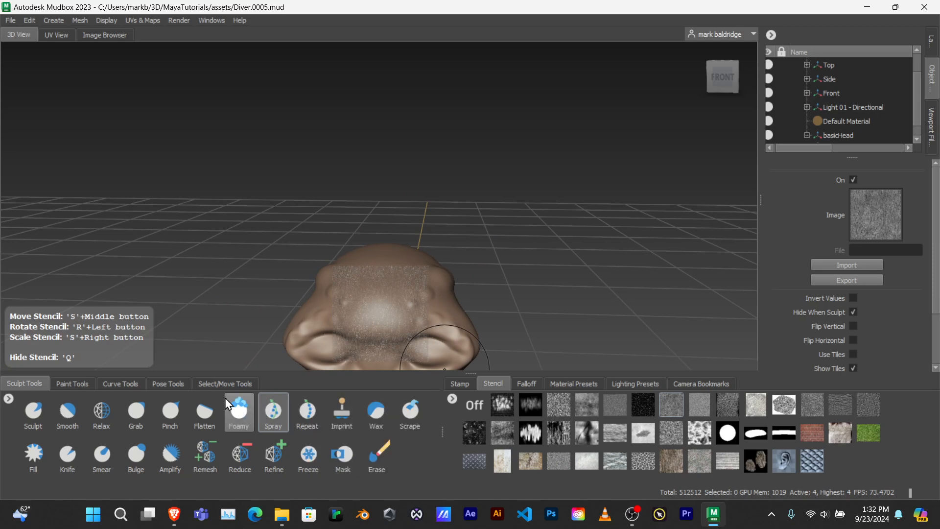
left_click(238, 413)
left_click_drag(384, 315, 373, 316)
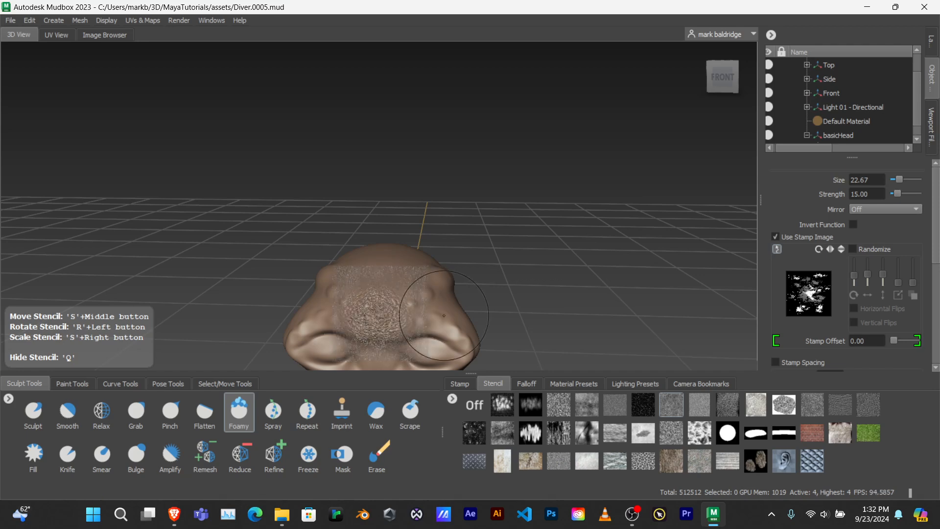
- Check the forehead without the stencil overlay, then undo the stroke and lower the Foamy tool's strength to 1.54
right_click_drag(564, 281, 550, 246, "alt")
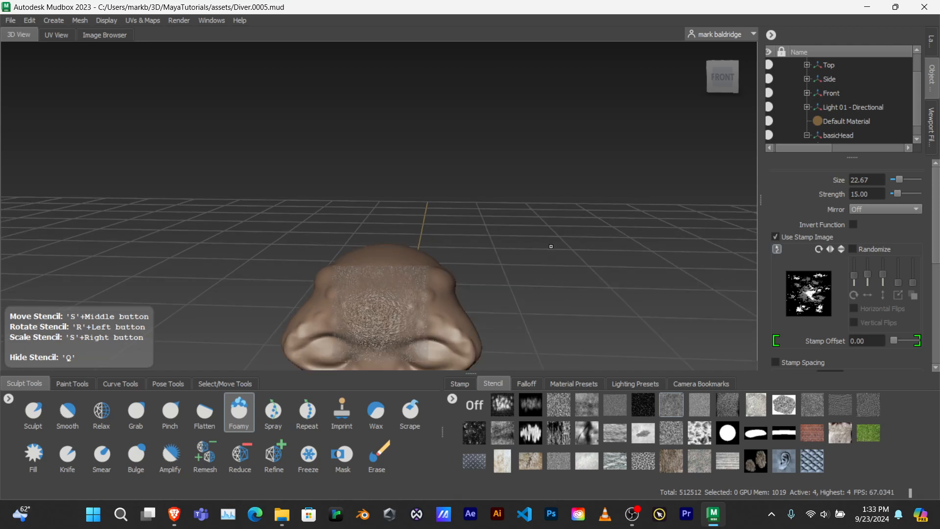
key("super")
type("q")
key("Escape")
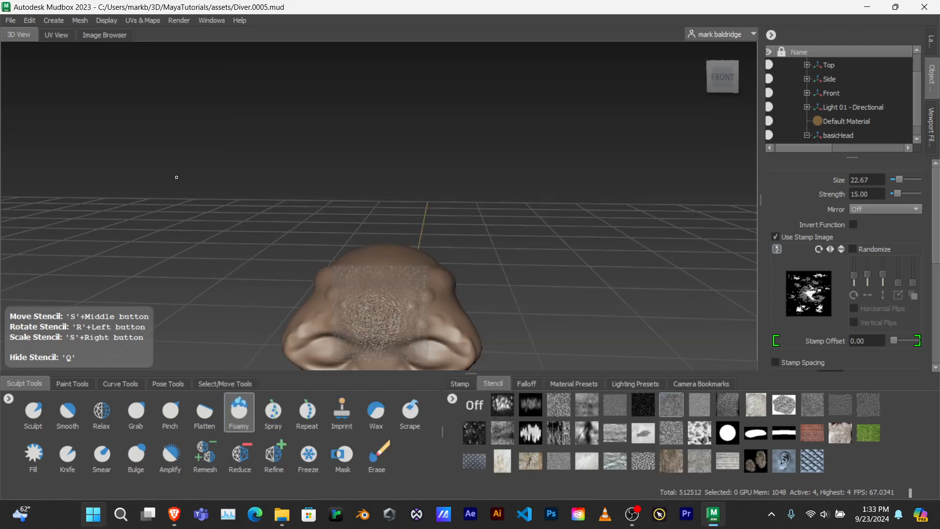
key("q")
right_click_drag(474, 250, 471, 249, "alt")
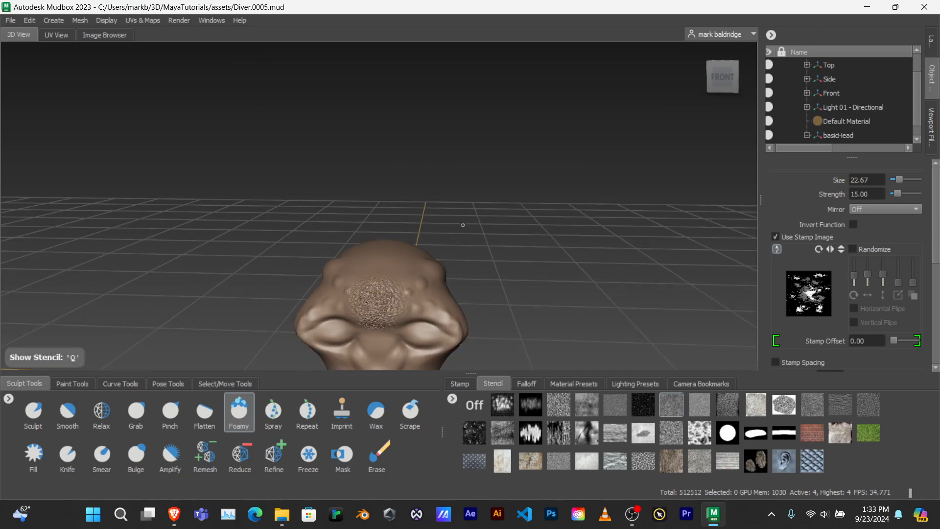
key("super")
left_click(245, 210)
key("ctrl+z")
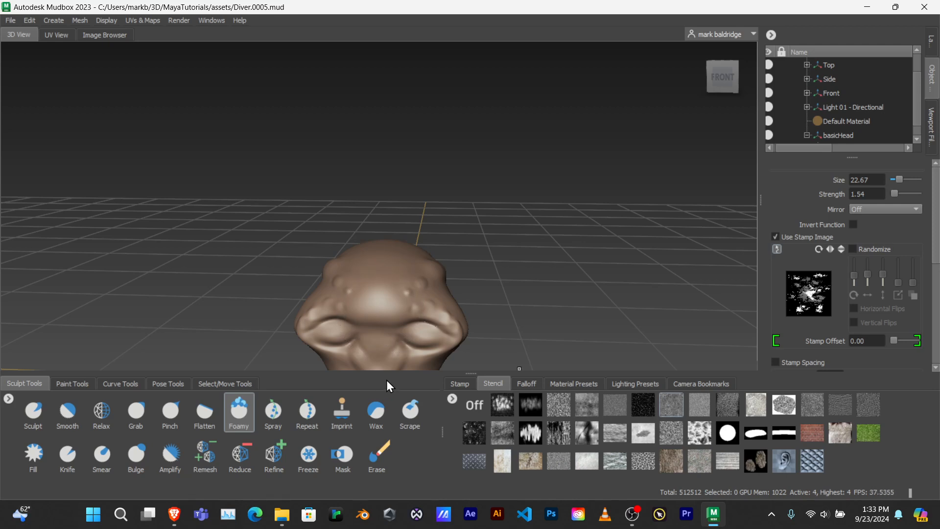
- Reduce the Foamy brush size to 12.63 and sculpt light skin texture through the stencil onto the middle of the forehead
left_click(503, 405)
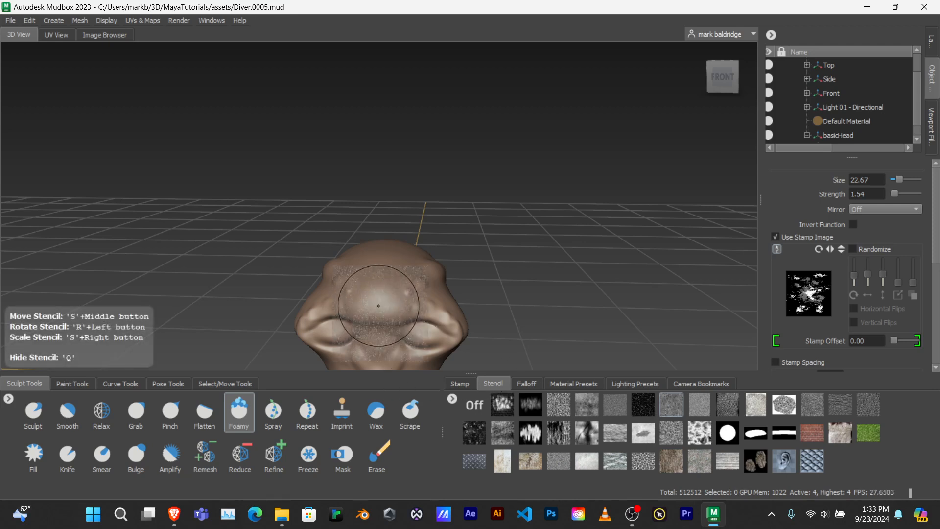
left_click_drag(379, 304, 375, 311)
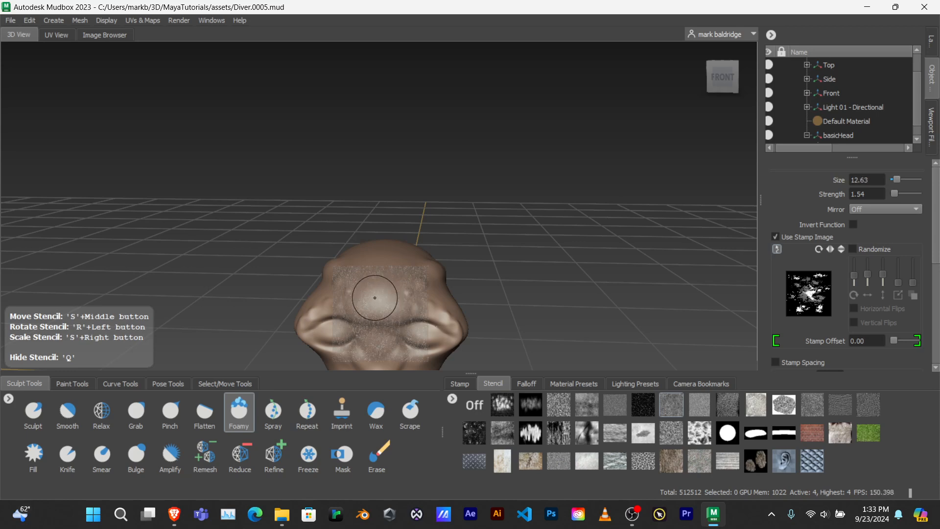
key("q")
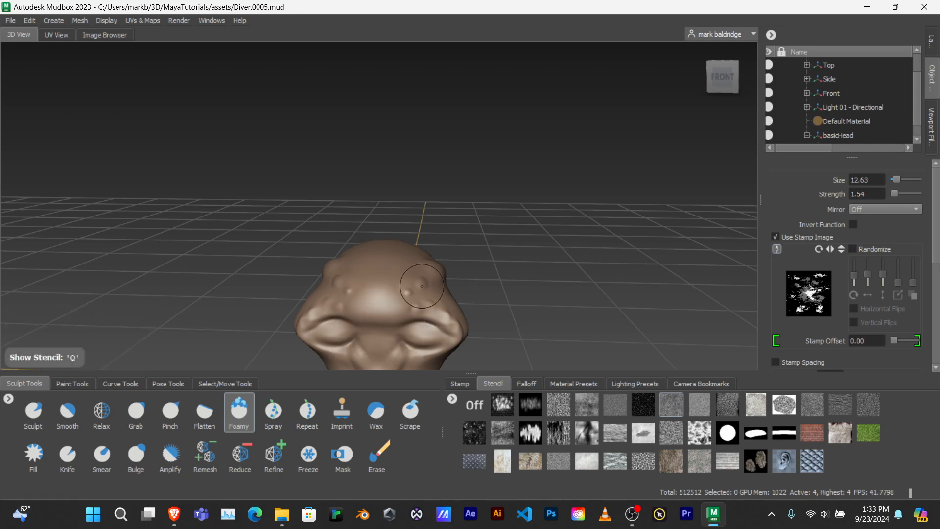
key("q")
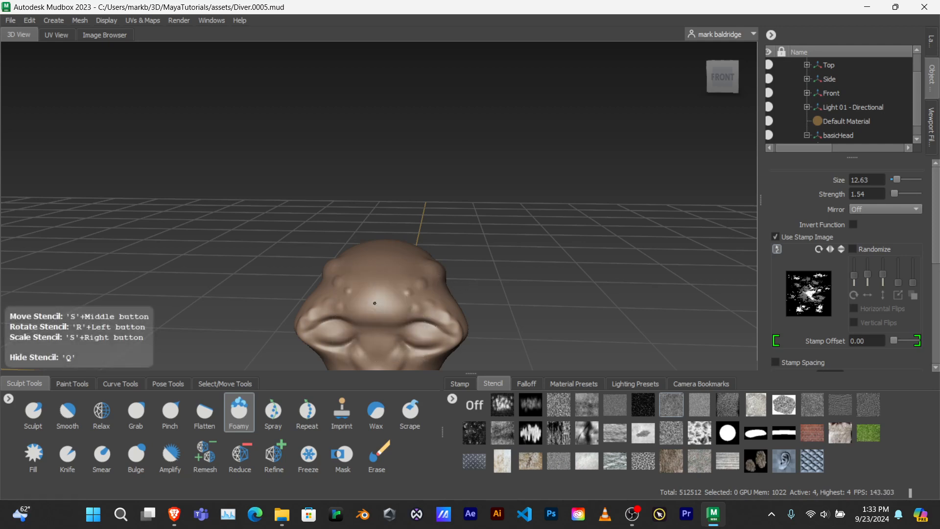
key("q")
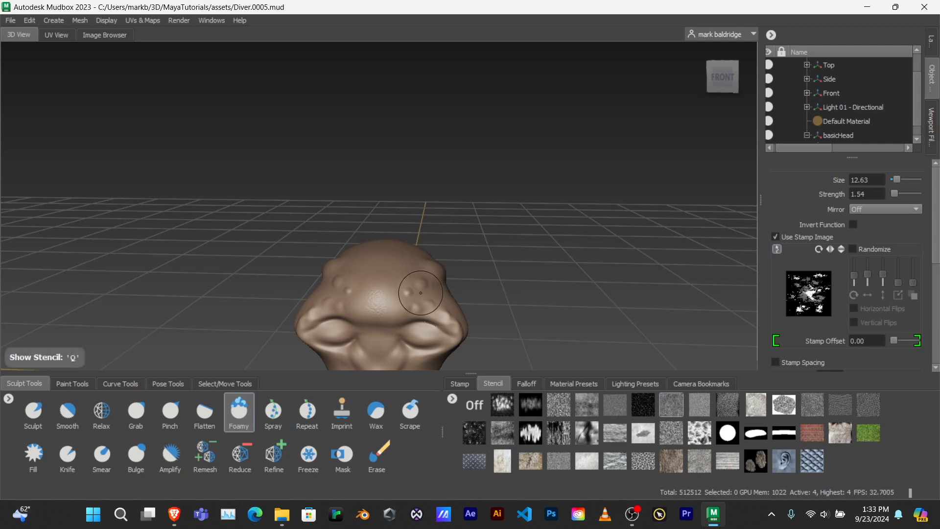
key("q")
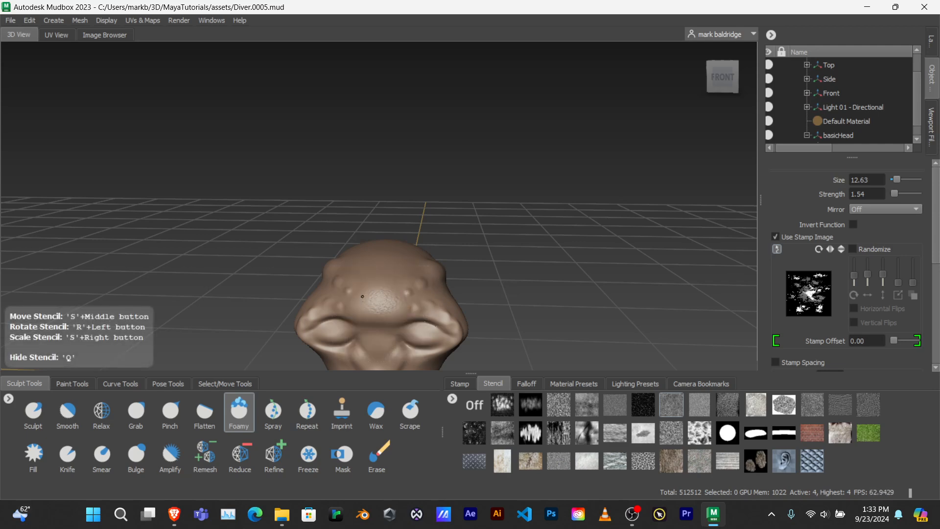
left_click_drag(363, 296, 361, 298)
- Choose the steepest falloff curve and extend the fine skin texture across the forehead and down between the eyes
left_click(527, 386)
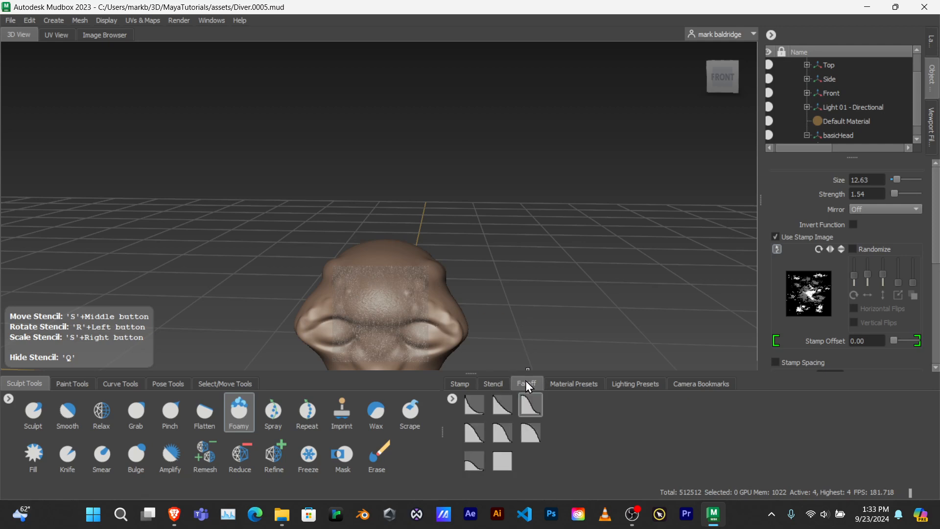
left_click(472, 406)
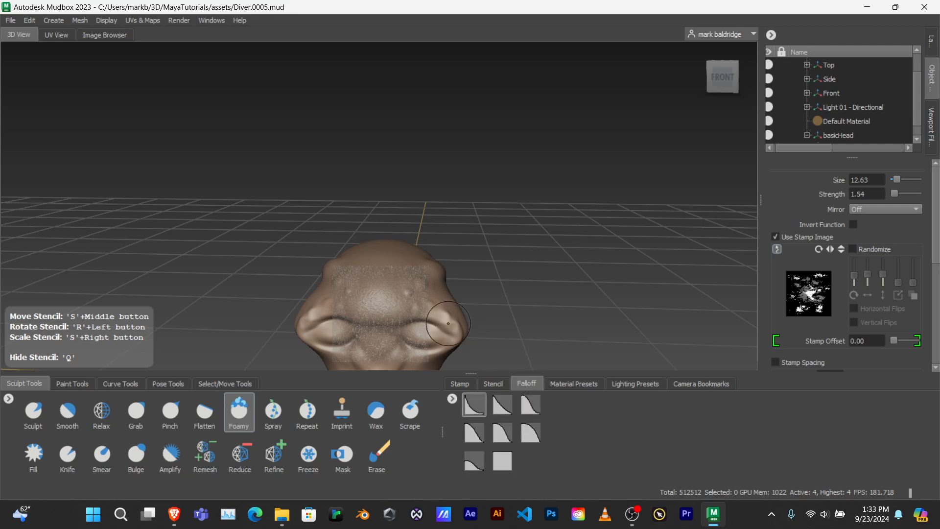
left_click_drag(397, 307, 382, 305)
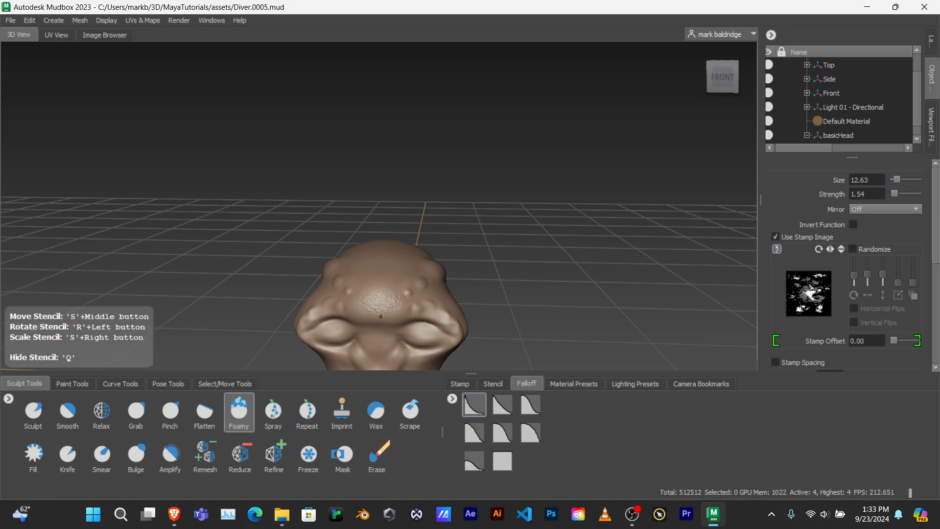
mouse_move(377, 339)
left_mouse_down()
mouse_move(380, 346)
mouse_move(357, 350)
left_mouse_up()
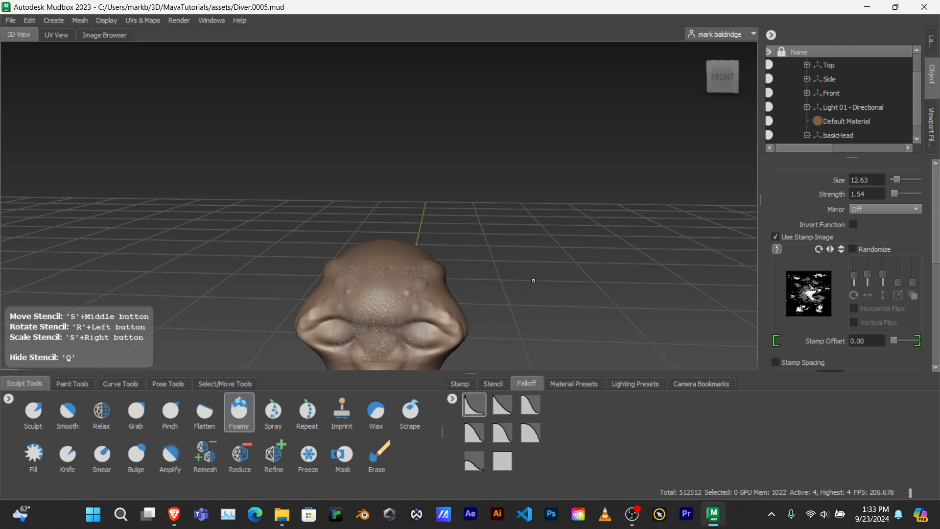
key("q")
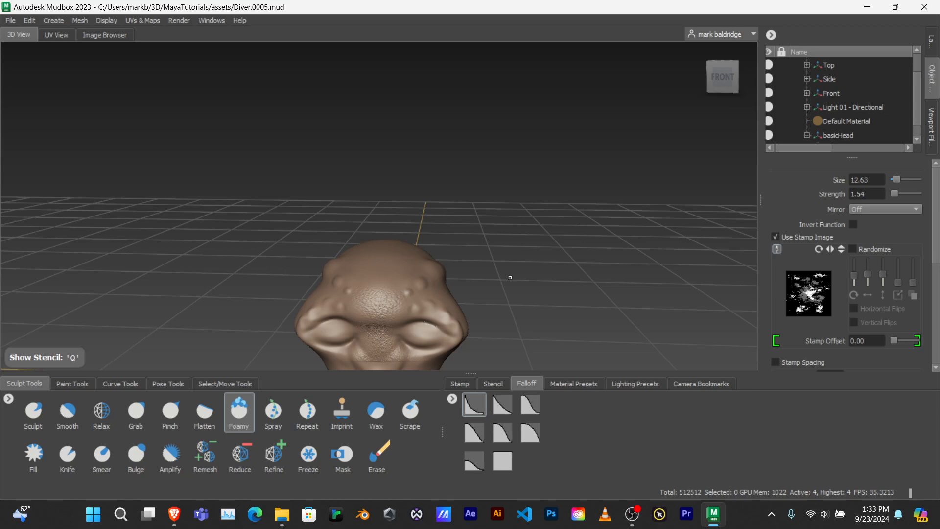
- Enlarge the fine-grained stencil to about the bust's width and position it over the neck and upper chest
left_click_drag(510, 277, 465, 244, "alt")
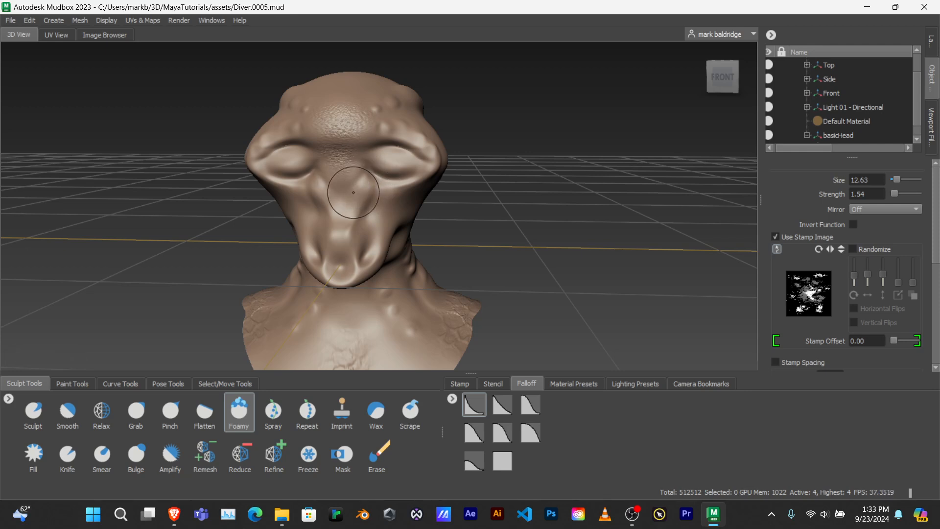
key("q")
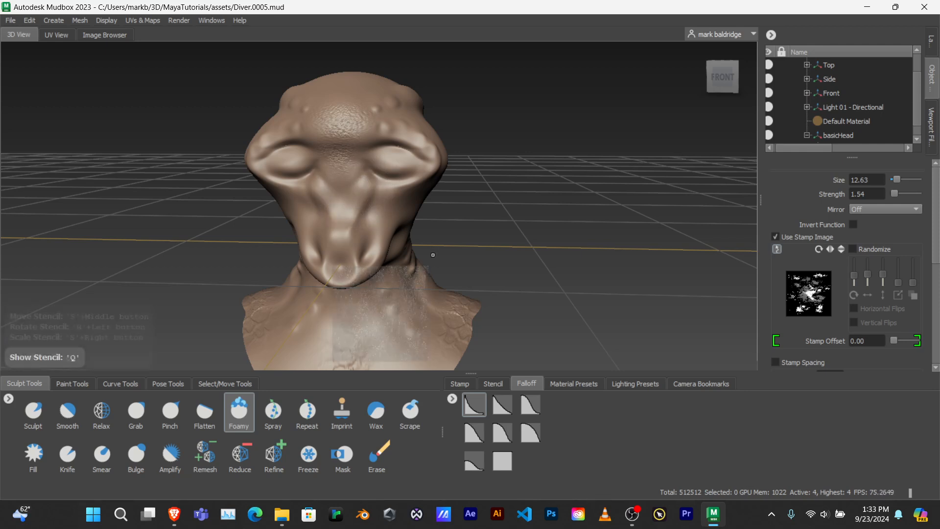
left_click(503, 386)
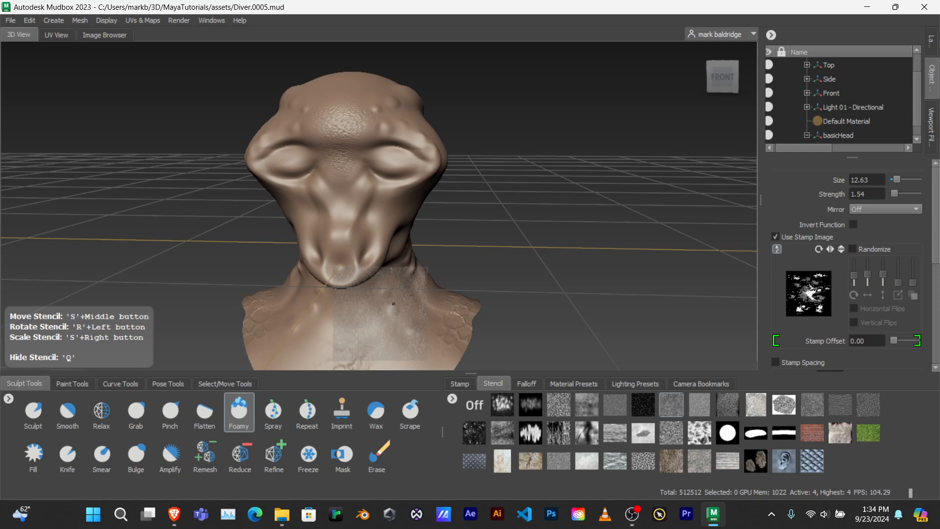
right_click_drag(394, 304, 672, 347)
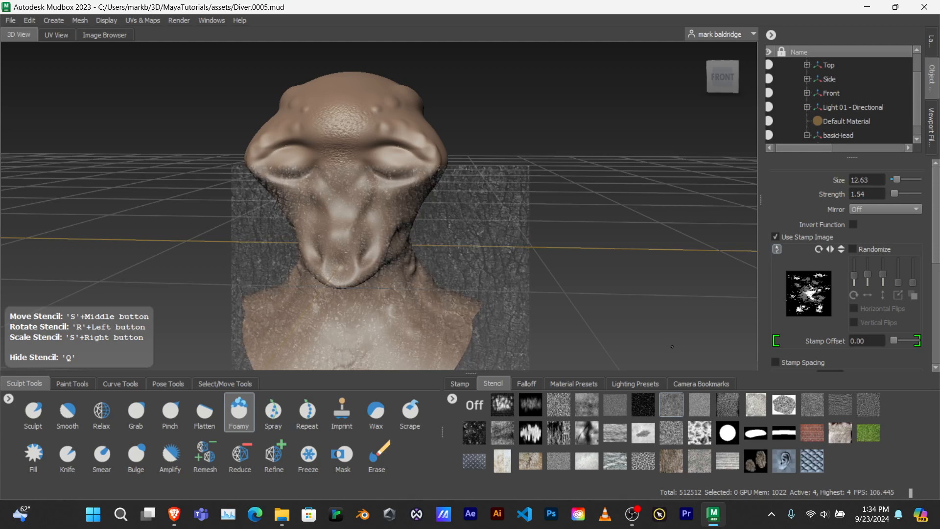
scroll(367, 241, "up", 2)
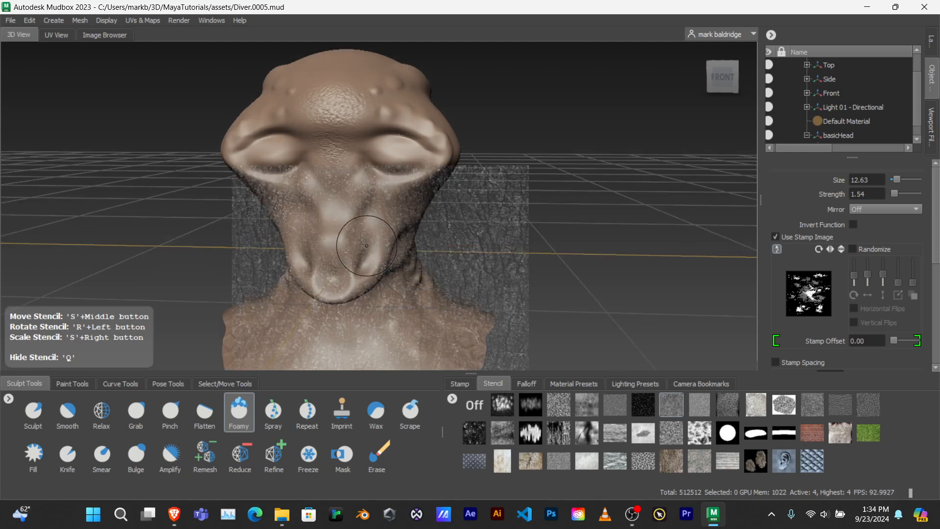
middle_click_drag(391, 240, 345, 257)
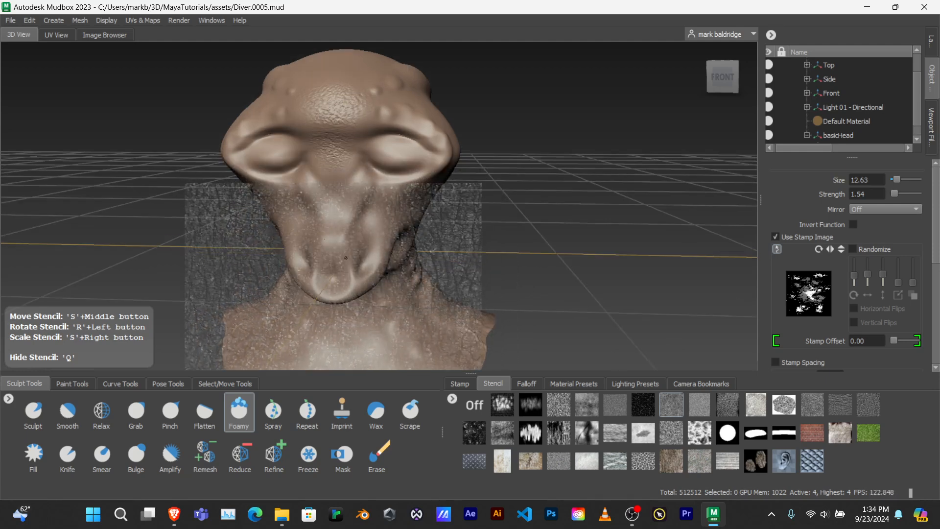
left_click_drag(526, 237, 552, 240, "alt")
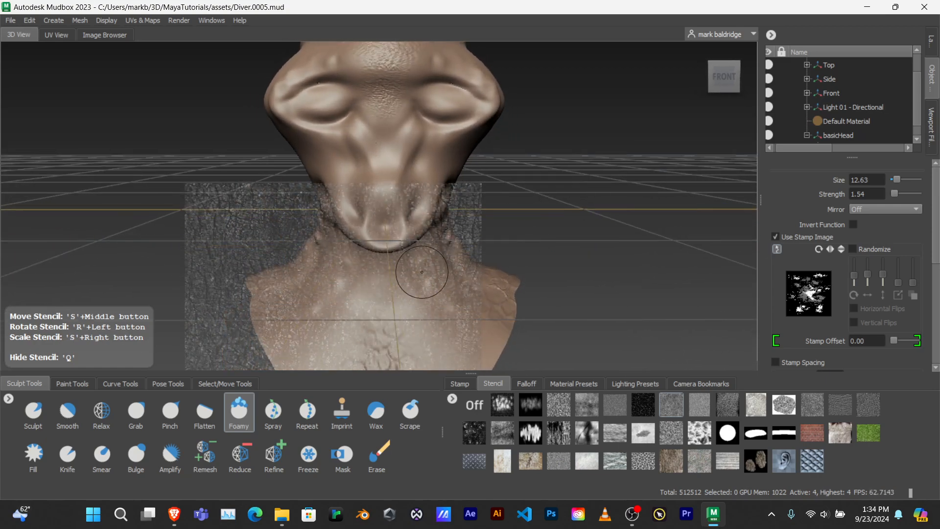
right_click_drag(412, 276, 413, 288, "alt")
middle_click_drag(413, 288, 480, 298)
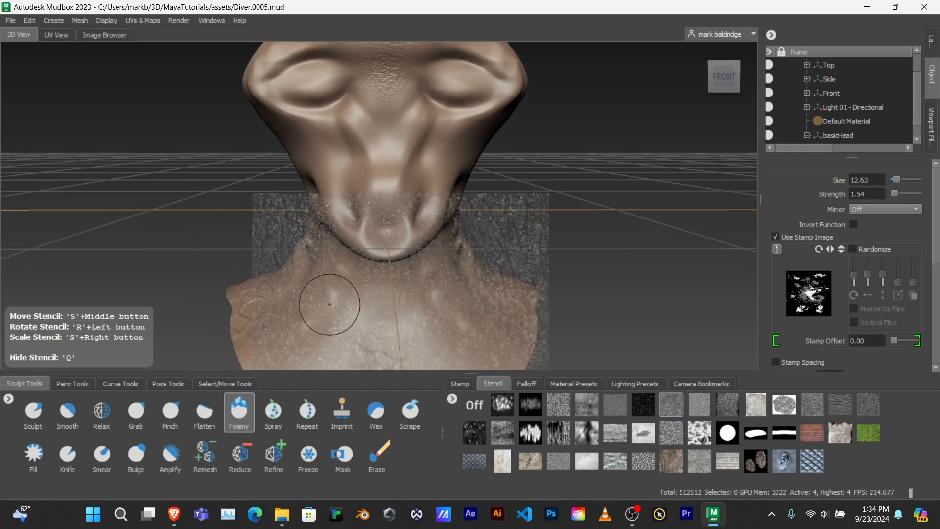
- Sculpt the enlarged stencil's fine wrinkles across the lower neck and upper chest with the Foamy tool
key("q")
key("q")
key("q")
key("q")
key("q")
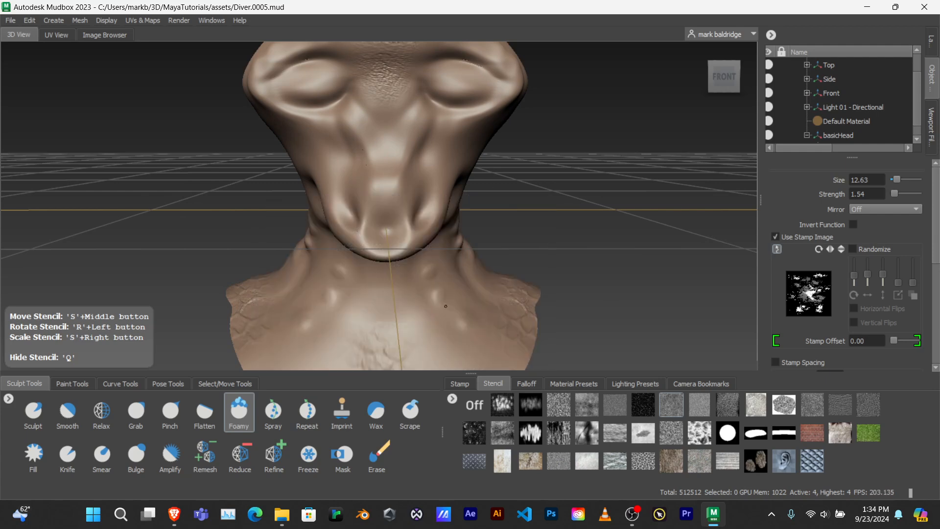
key("q")
key("q")
key("q")
key("q")
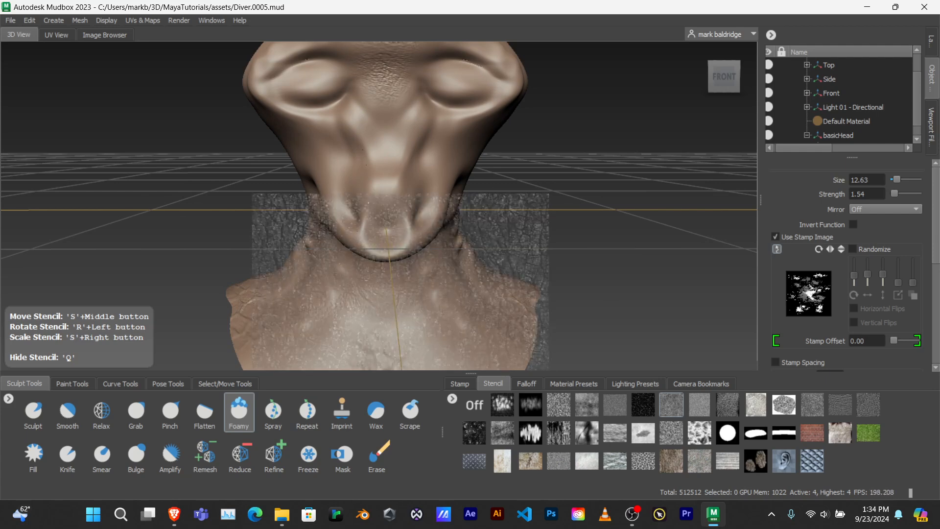
key("q")
key("q")
key("q")
key("q")
key("q")
key("q")
key("q")
key("q")
key("q")
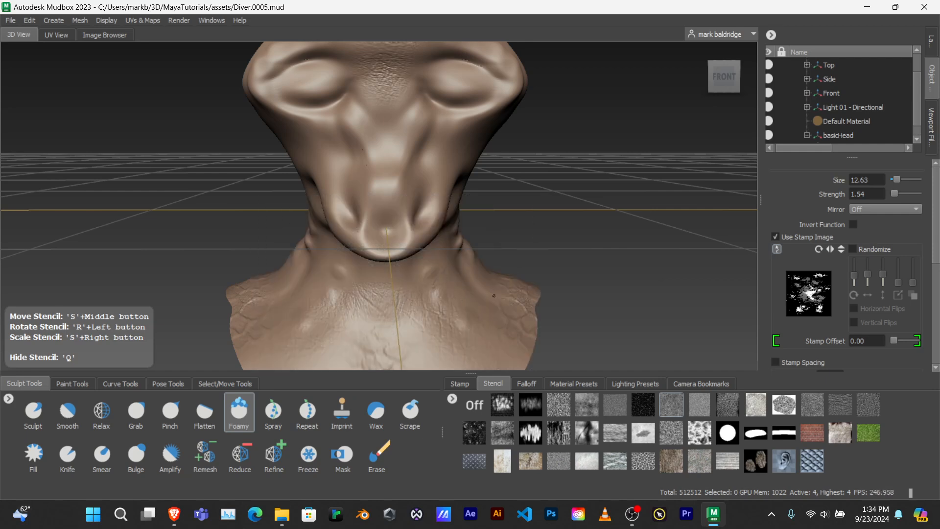
key("q")
key("q")
key("q")
key("q")
key("q")
key("q")
key("q")
key("q")
key("q")
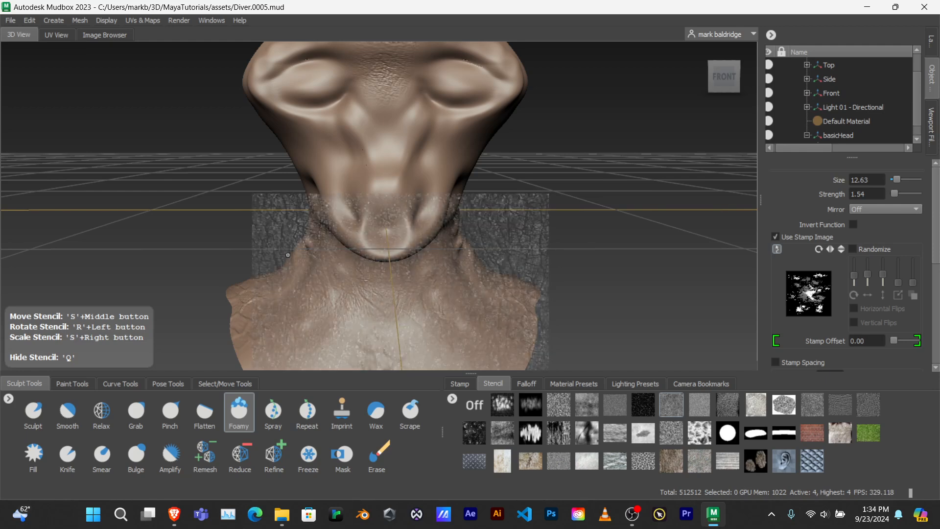
key("q")
key("q")
key("q")
- Sculpt the stencil's fine wrinkles across the lower chest, around the cracked stone patch, with the Foamy tool
mouse_move(616, 219)
middle_mouse_down("alt")
mouse_move(615, 160)
mouse_move(586, 120)
mouse_move(589, 143)
mouse_move(635, 193)
mouse_move(602, 142)
middle_mouse_up("alt")
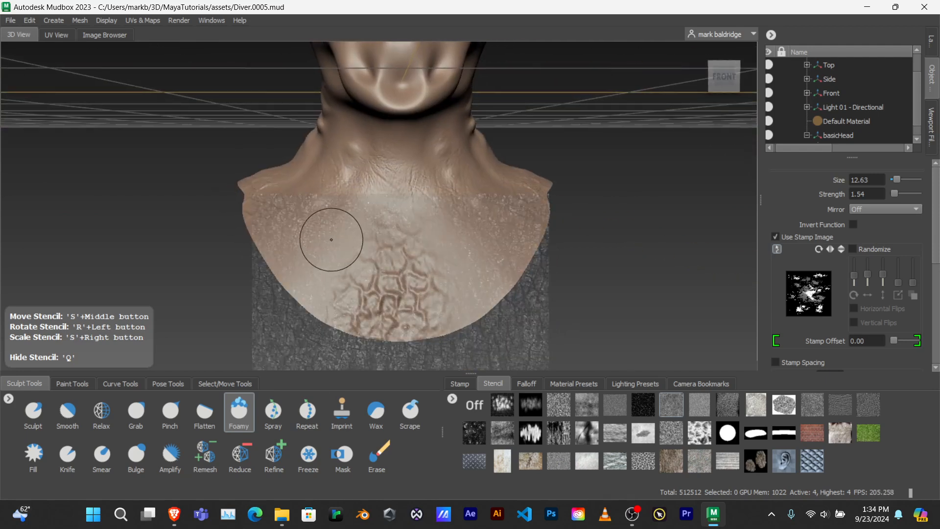
key("q")
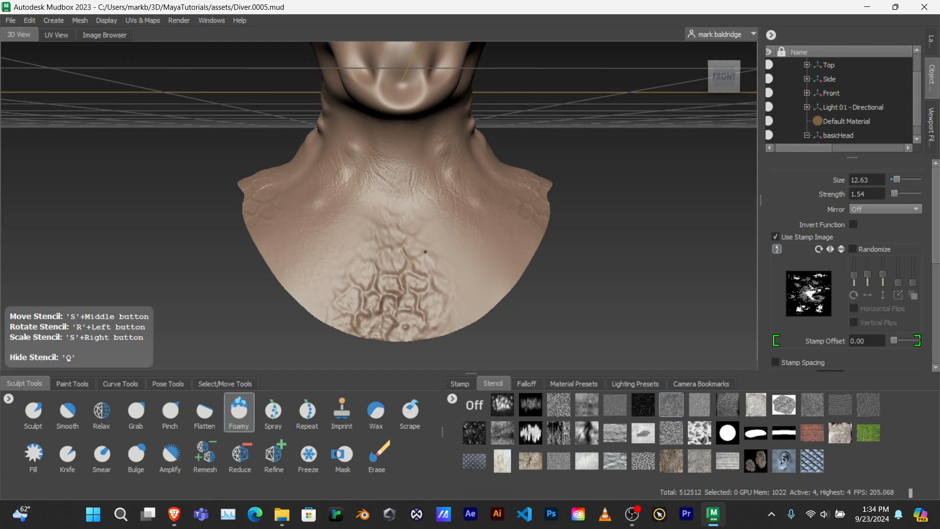
key("q")
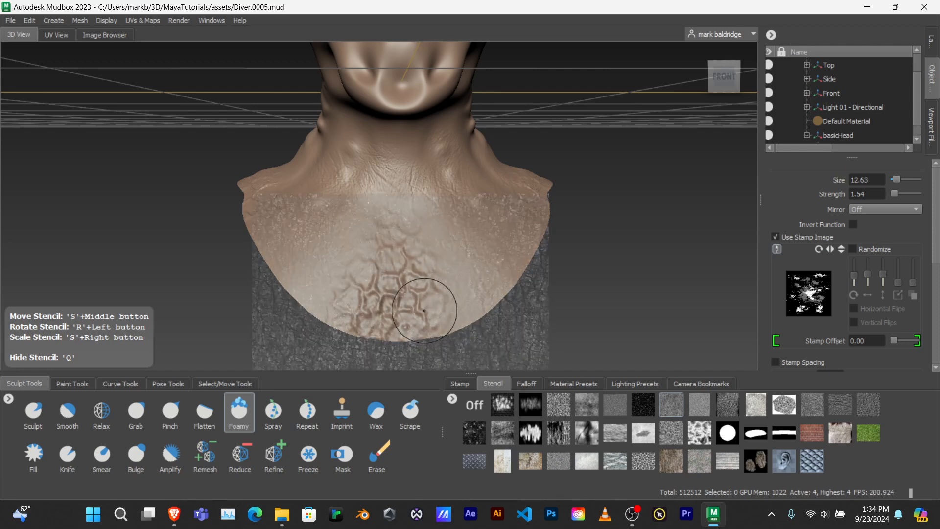
key("q")
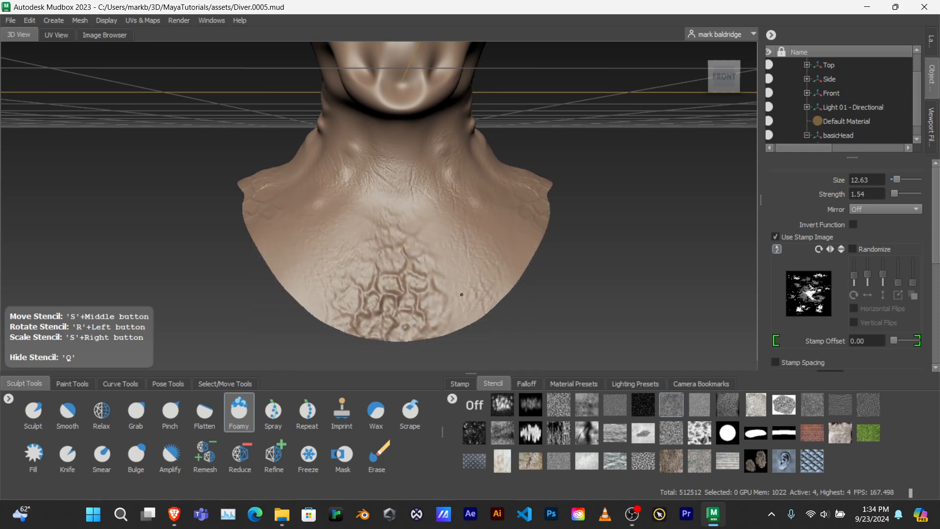
key("q")
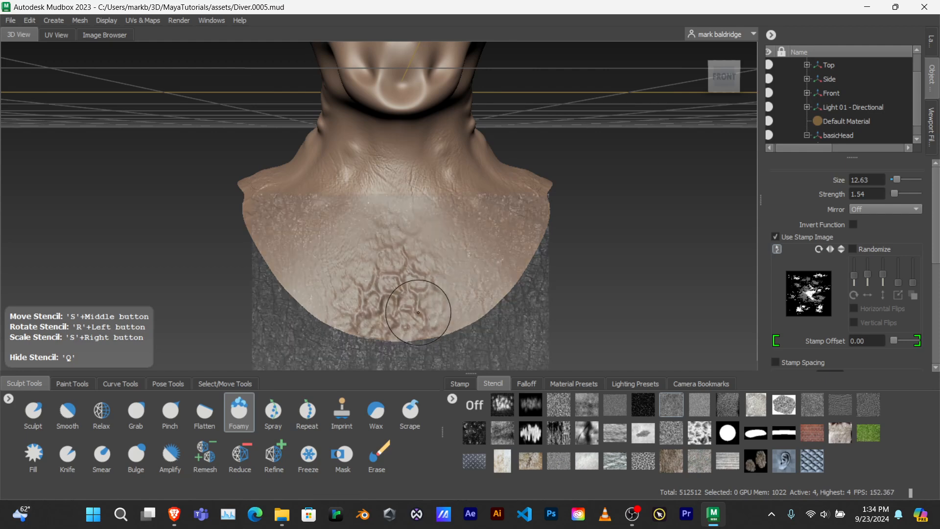
- Blend the fine wrinkles into the upper edge of the cracked patch in the middle of the chest
scroll(412, 308, "up", 5)
scroll(414, 304, "down", 3)
key("q")
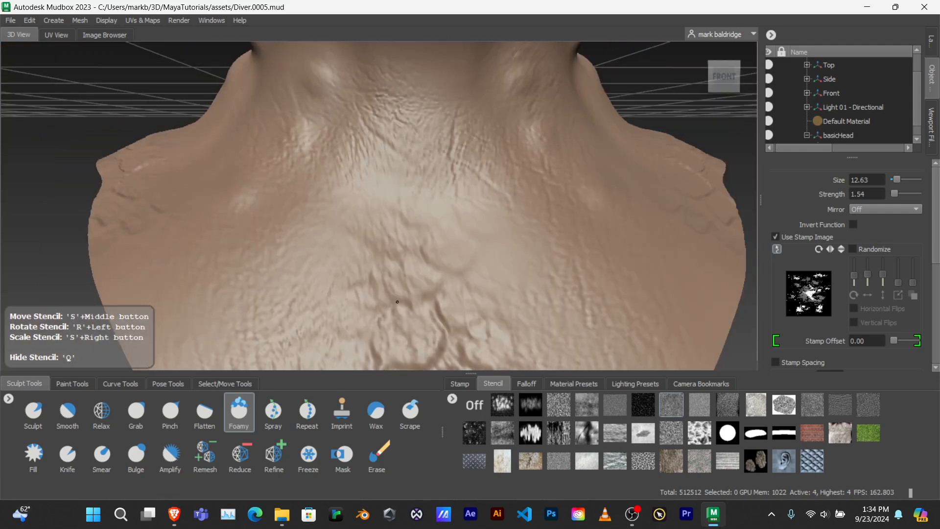
mouse_move(402, 317)
left_mouse_down()
mouse_move(393, 329)
mouse_move(362, 316)
mouse_move(388, 283)
mouse_move(318, 260)
mouse_move(466, 294)
mouse_move(443, 247)
left_mouse_up()
scroll(386, 308, "down", 4)
scroll(384, 304, "up", 1)
key("q")
- Raise the Foamy brush size to 17.68 and strength to 3.49, and sculpt wrinkles over the creature's left shoulder and neck base
mouse_move(323, 235)
left_mouse_down("alt")
mouse_move(331, 256)
mouse_move(392, 281)
mouse_move(423, 257)
mouse_move(436, 267)
left_mouse_up("alt")
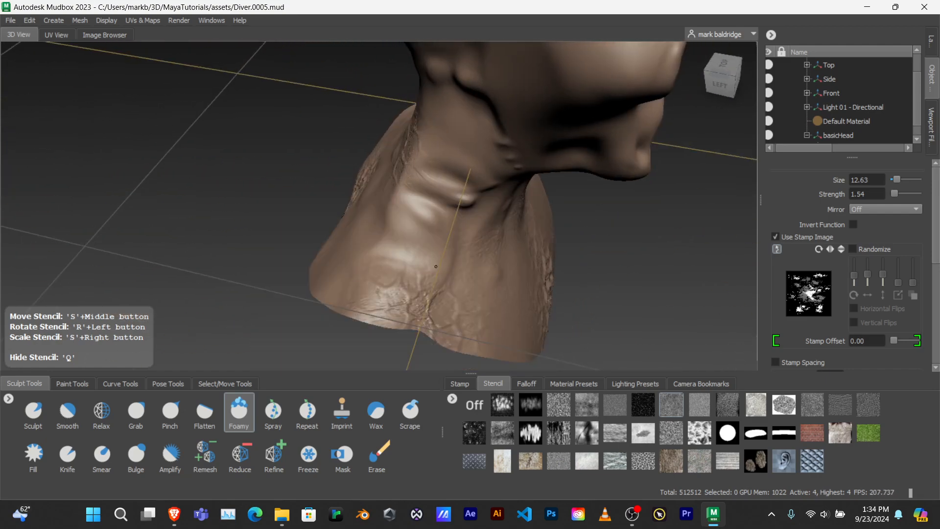
left_click_drag(341, 294, 402, 310)
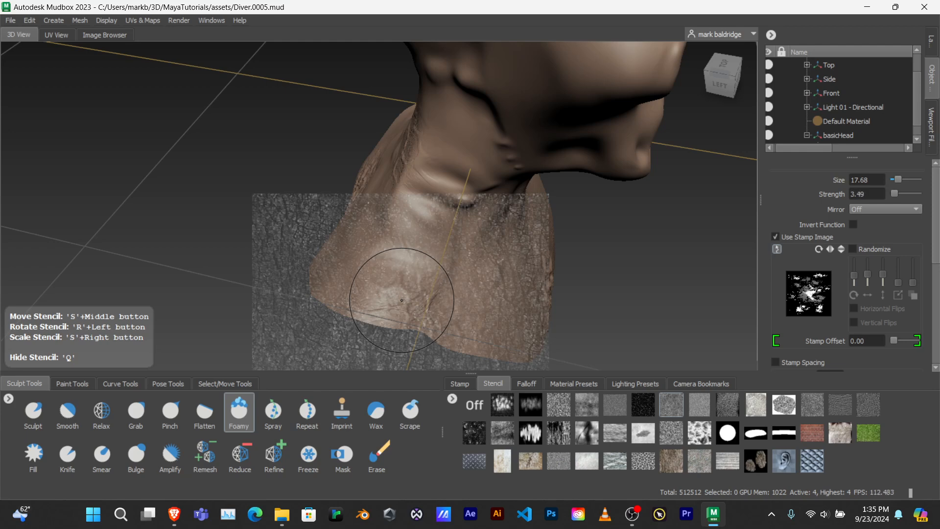
left_click_drag(401, 299, 412, 289)
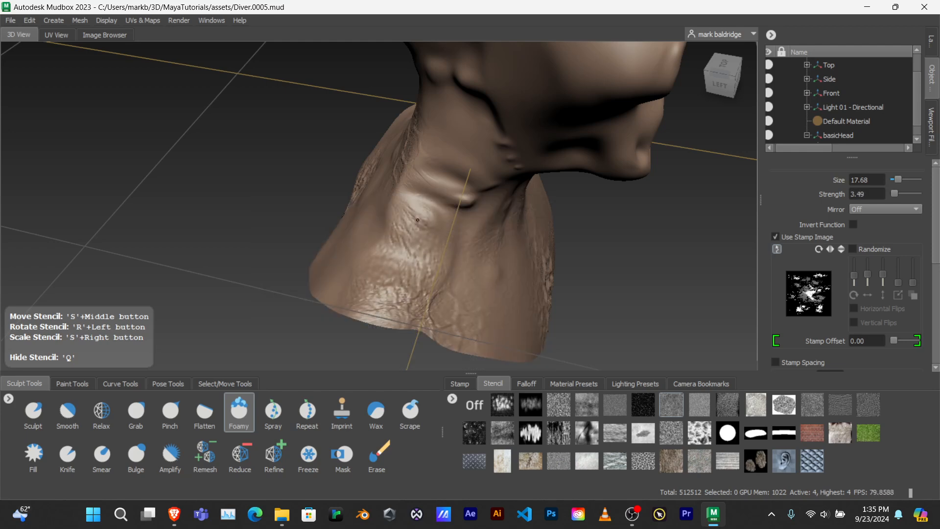
left_click_drag(418, 220, 401, 254)
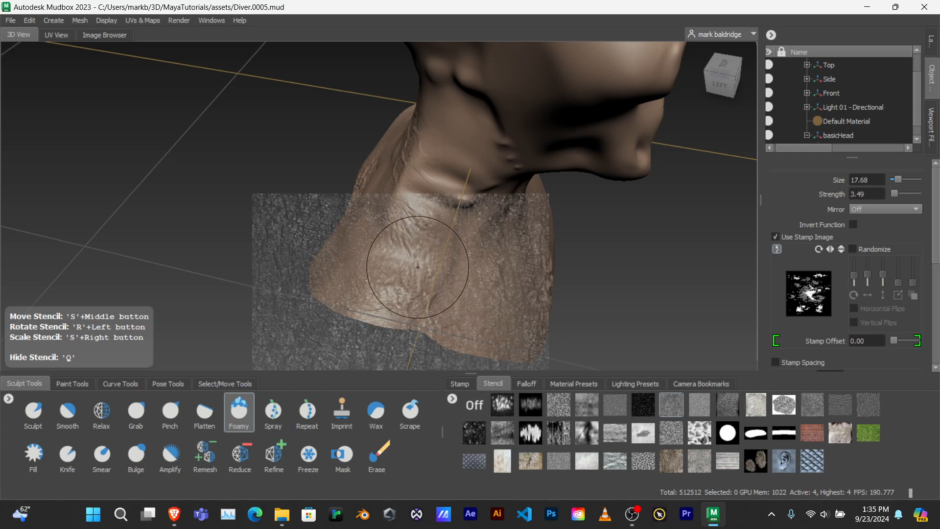
- Continue the stencil wrinkles up over the folds on the left side of the creature's neck
mouse_move(418, 267)
middle_mouse_down("alt")
mouse_move(414, 315)
mouse_move(416, 308)
middle_mouse_up("alt")
left_click_drag(419, 305, 426, 296)
left_click_drag(436, 257, 439, 254)
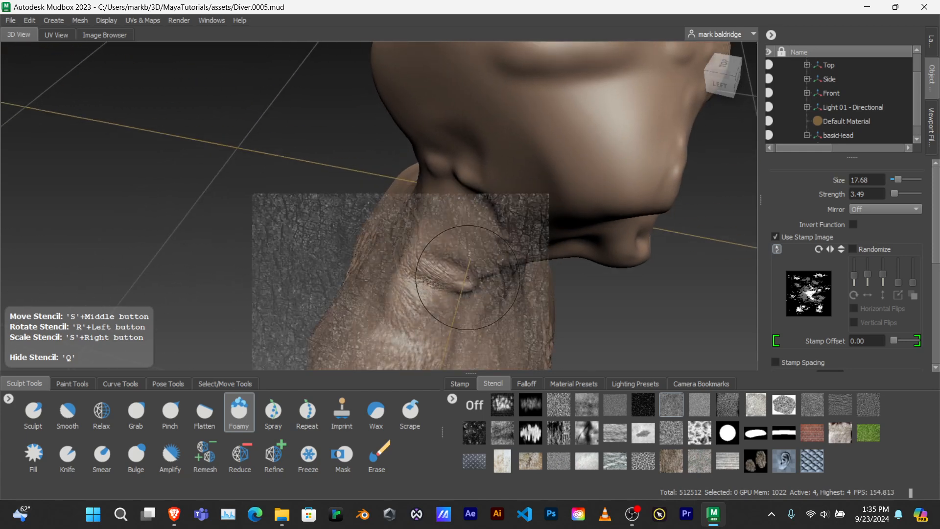
mouse_move(449, 284)
middle_mouse_down("alt")
mouse_move(449, 309)
mouse_move(449, 298)
middle_mouse_up("alt")
left_click_drag(448, 293, 454, 280)
left_click_drag(448, 221, 472, 249)
- Sculpt the same wrinkled skin over the folds and shoulder on the right side of the creature's neck
middle_click_drag(509, 332, 531, 248, "alt")
mouse_move(531, 249)
left_mouse_down("alt")
mouse_move(497, 264)
mouse_move(281, 230)
mouse_move(301, 251)
left_mouse_up("alt")
middle_click_drag(420, 266, 367, 236, "alt")
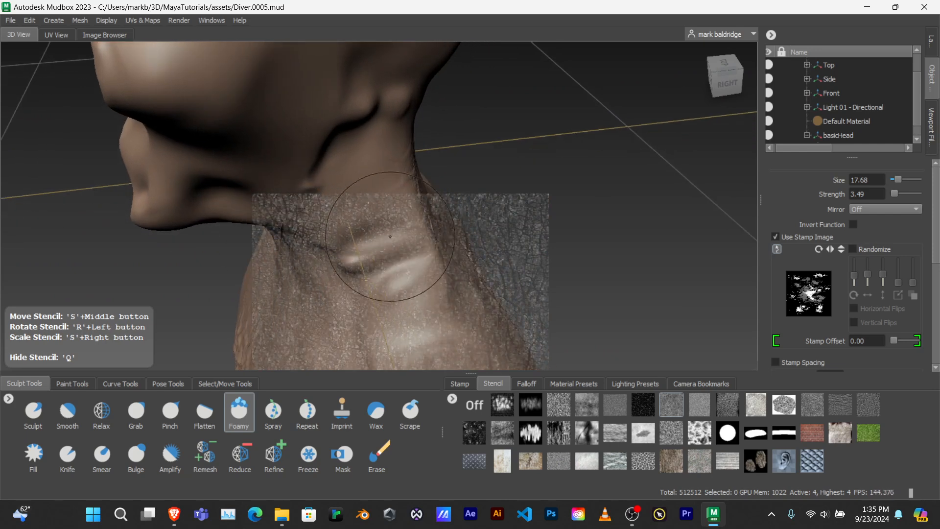
mouse_move(396, 266)
left_mouse_down()
mouse_move(413, 287)
mouse_move(415, 320)
mouse_move(402, 260)
left_mouse_up()
left_click_drag(398, 301, 371, 299)
mouse_move(349, 162)
middle_mouse_down("alt")
mouse_move(372, 264)
mouse_move(412, 318)
middle_mouse_up("alt")
left_click_drag(409, 299, 410, 266)
middle_click_drag(395, 332, 432, 230, "alt")
- Fill in the fine wrinkles on the front right of the neck, below the jaw
mouse_move(432, 283)
left_mouse_down()
mouse_move(433, 267)
mouse_move(504, 297)
mouse_move(591, 302)
mouse_move(629, 289)
left_mouse_up()
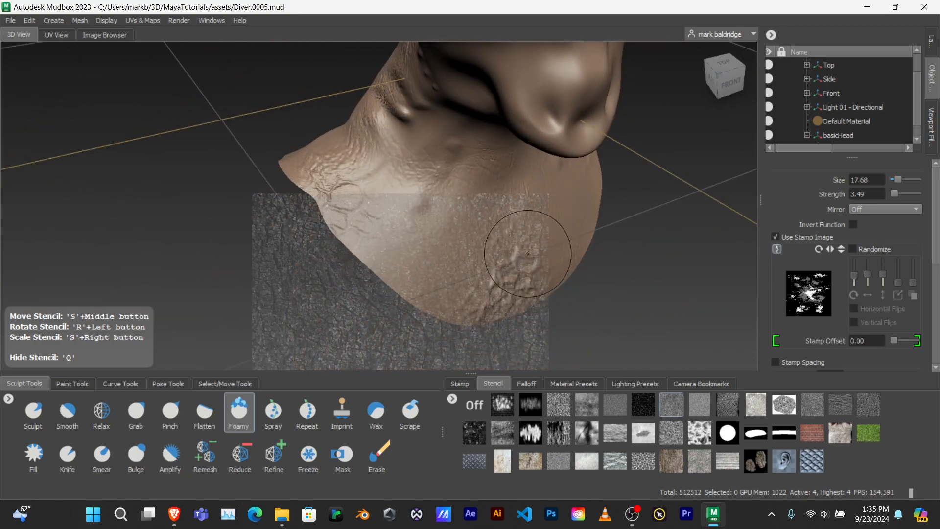
middle_click_drag(431, 162, 419, 313, "alt")
left_click_drag(403, 317, 400, 309)
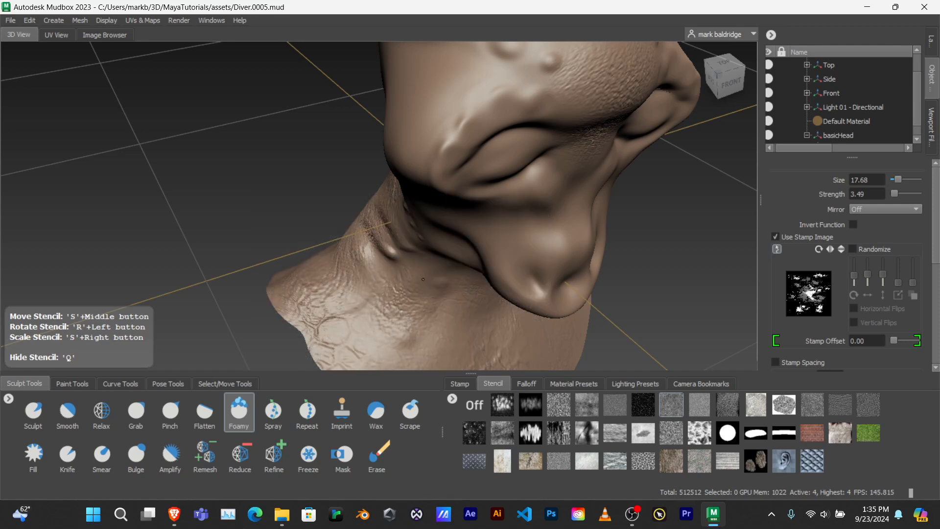
left_click_drag(422, 279, 421, 284)
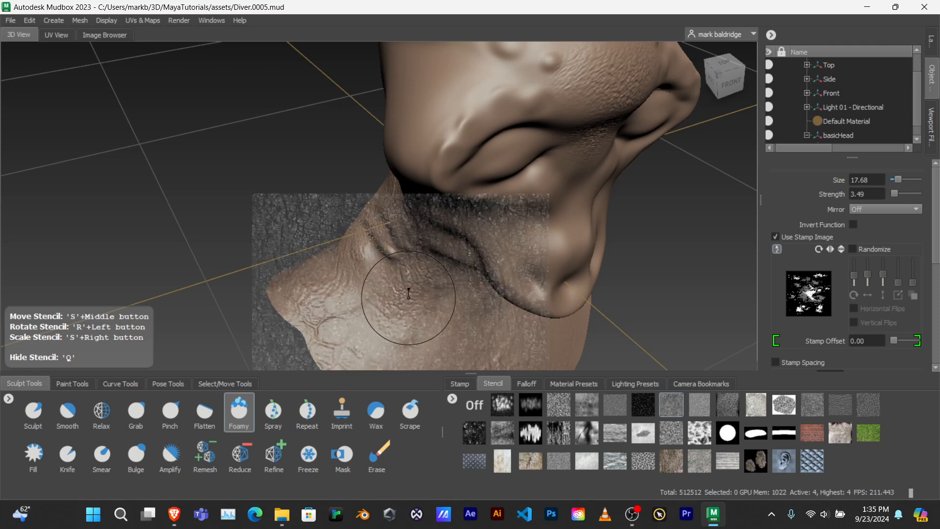
- Lower the Foamy strength to 1.02 and sculpt light wrinkles over the upper back around the cracked patch
mouse_move(387, 314)
left_mouse_down("alt")
mouse_move(640, 284)
mouse_move(409, 269)
mouse_move(483, 272)
mouse_move(422, 271)
mouse_move(441, 277)
mouse_move(363, 285)
left_mouse_up("alt")
key("q")
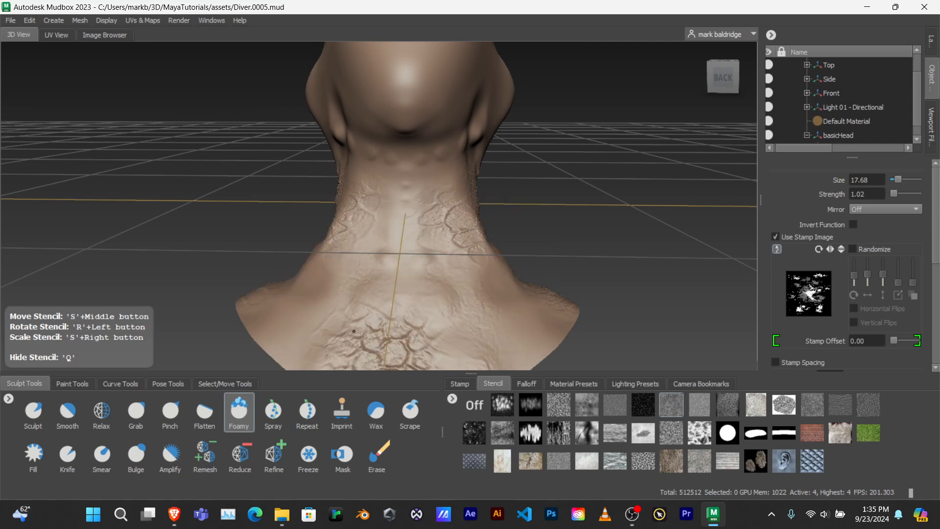
key("q")
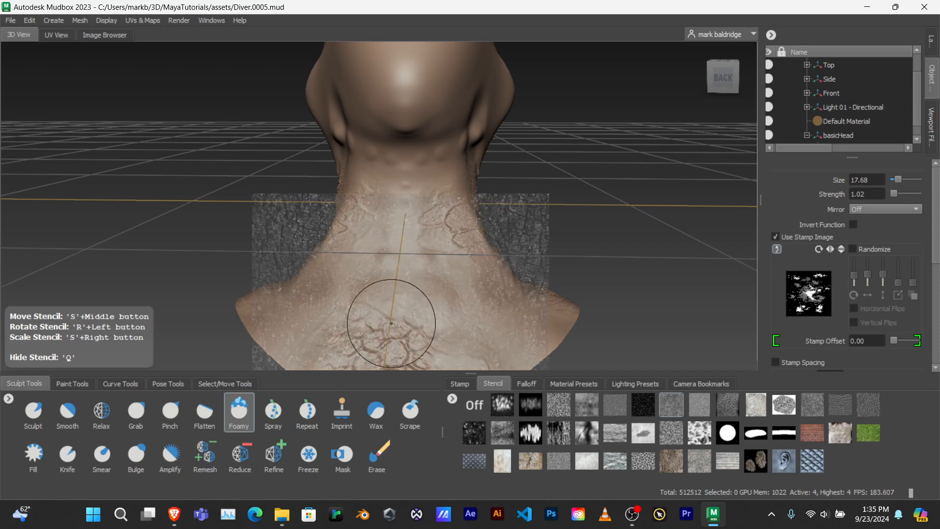
left_click_drag(390, 367, 366, 311, "alt")
key("q")
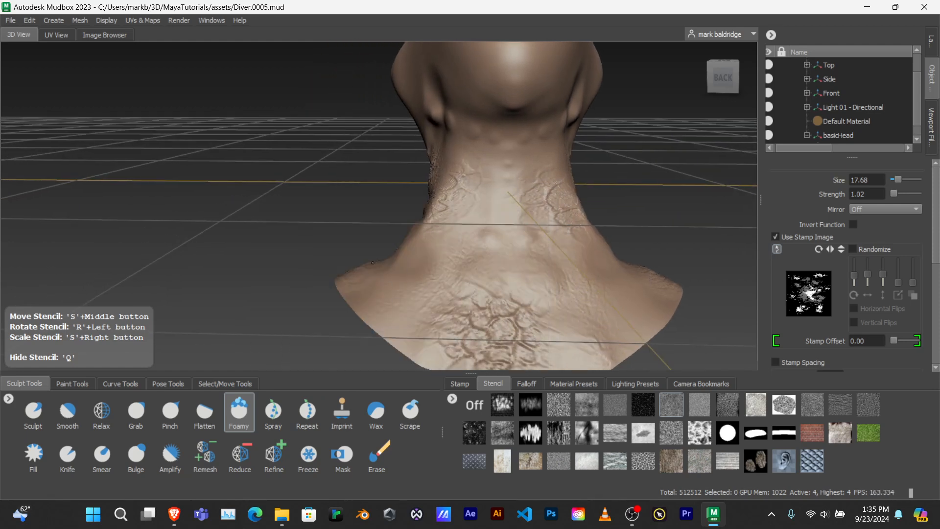
- Extend the light wrinkles across the back of the creature's left shoulder
left_click_drag(372, 263, 372, 320, "alt")
key("q")
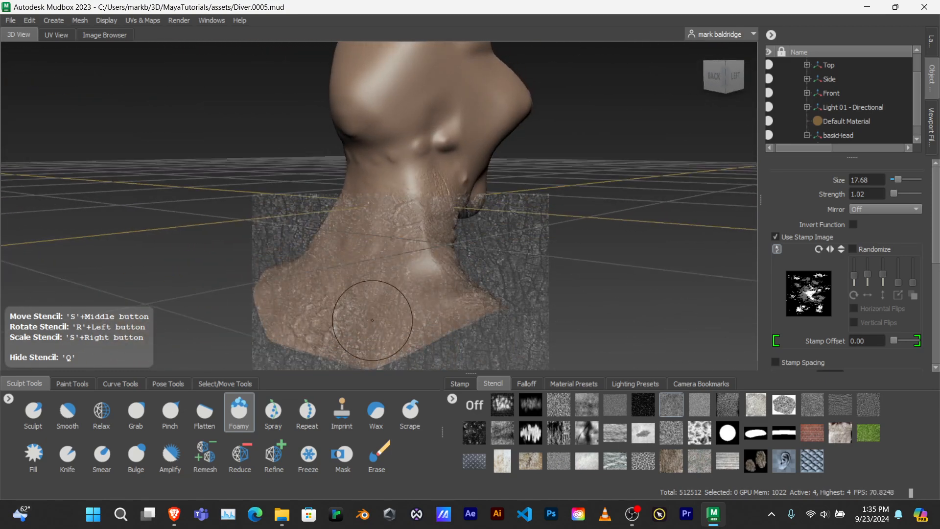
key("q")
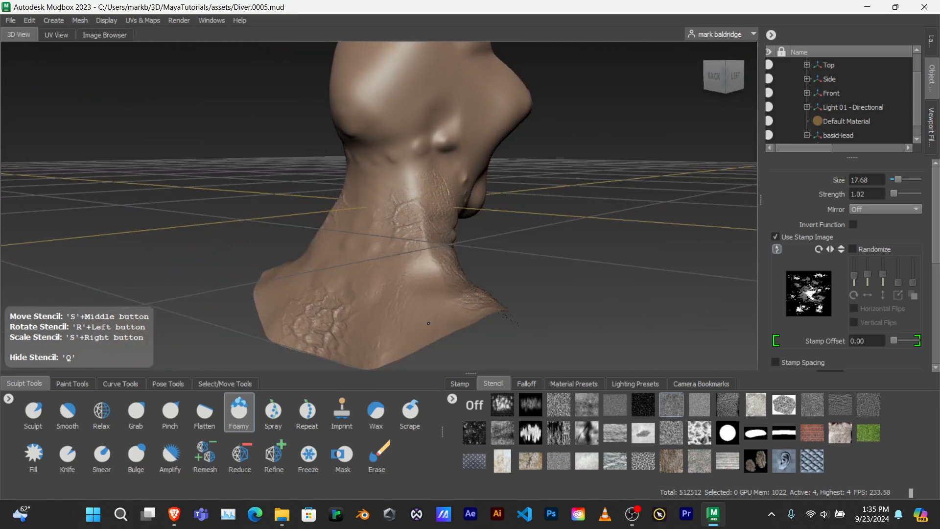
key("q")
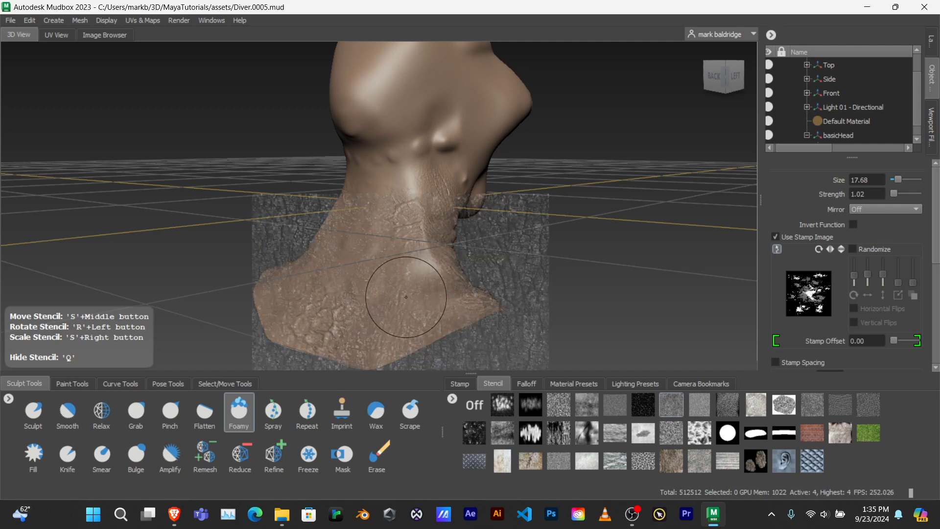
- Add light stencil wrinkles to the back of the upper neck, just beneath the skull
mouse_move(398, 293)
left_mouse_down("alt")
mouse_move(388, 273)
mouse_move(367, 269)
mouse_move(370, 296)
mouse_move(386, 266)
mouse_move(398, 294)
mouse_move(360, 278)
left_mouse_up("alt")
key("q")
key("q")
middle_click_drag(360, 277, 419, 279, "alt")
key("q")
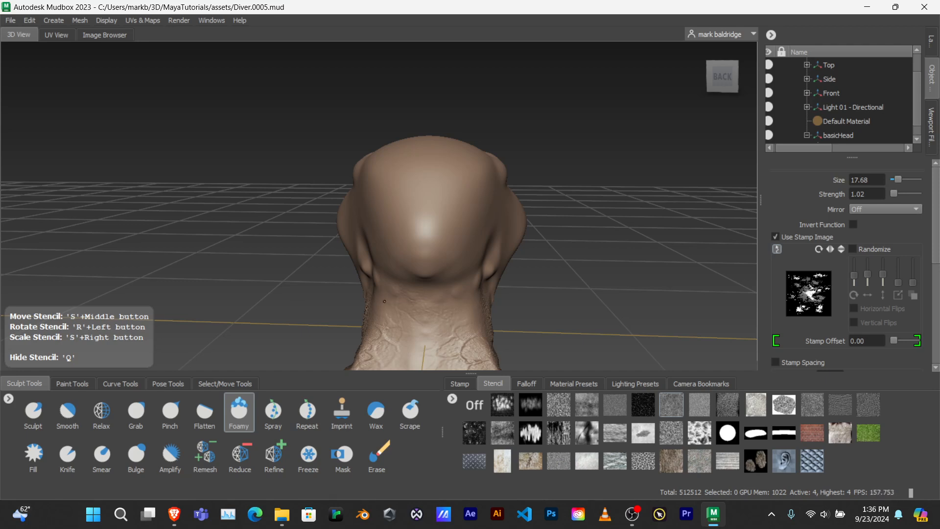
key("q")
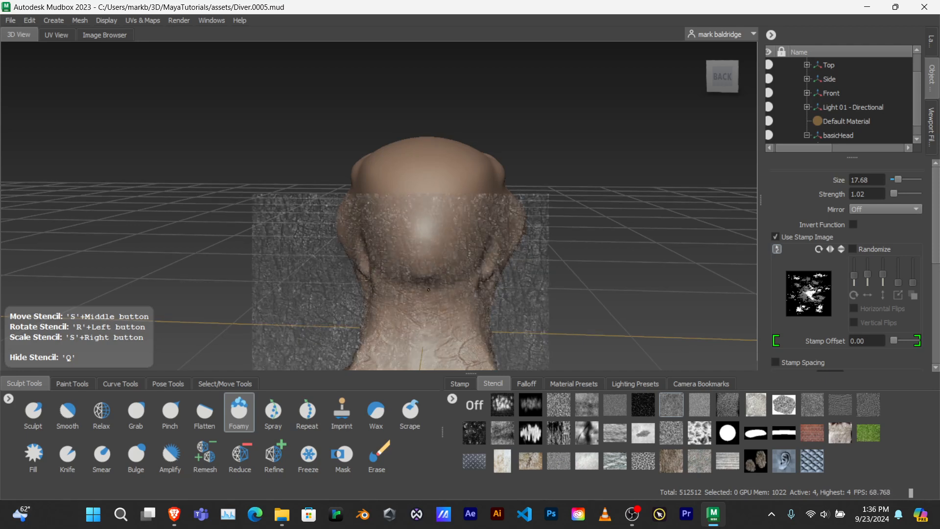
- Sculpt subtle stencil wrinkles onto the left and right sides of the head with the Foamy tool
left_click_drag(378, 294, 379, 318, "alt")
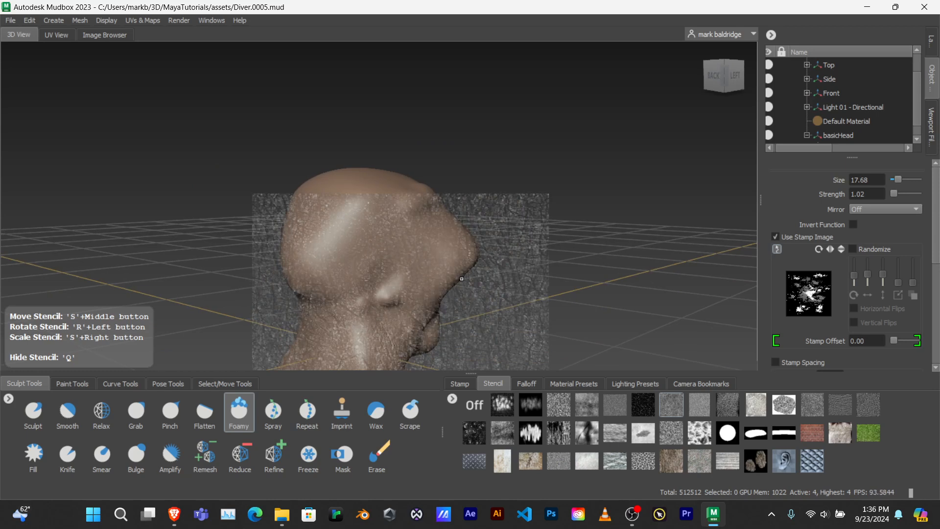
key("q")
key("q")
left_click_drag(371, 330, 455, 293, "alt")
middle_click_drag(455, 294, 657, 322, "alt")
left_click_drag(656, 322, 444, 254, "alt")
key("q")
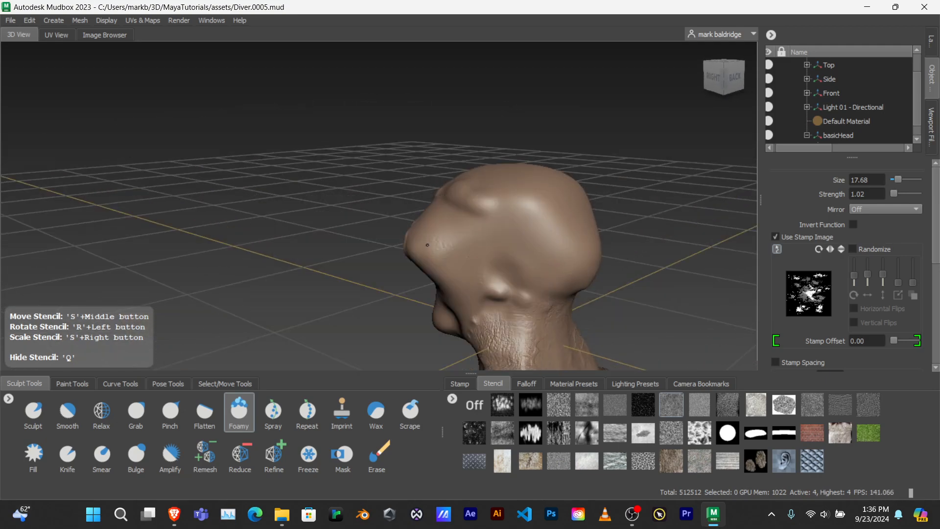
key("q")
- Reduce the Foamy brush size to 9.41 and sculpt fine wrinkles onto both cheeks below the eyes
left_click_drag(465, 298, 536, 252, "alt")
middle_click_drag(372, 289, 617, 255, "alt")
left_click_drag(416, 293, 519, 259, "alt")
middle_click_drag(245, 304, 357, 274, "alt")
left_click_drag(357, 274, 389, 253, "alt")
middle_click_drag(309, 272, 341, 277, "alt")
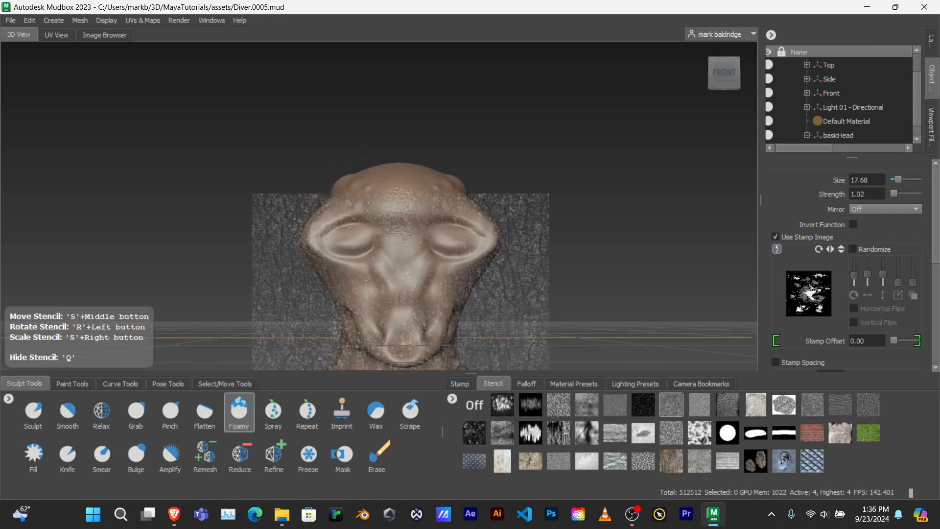
left_click_drag(455, 288, 439, 288)
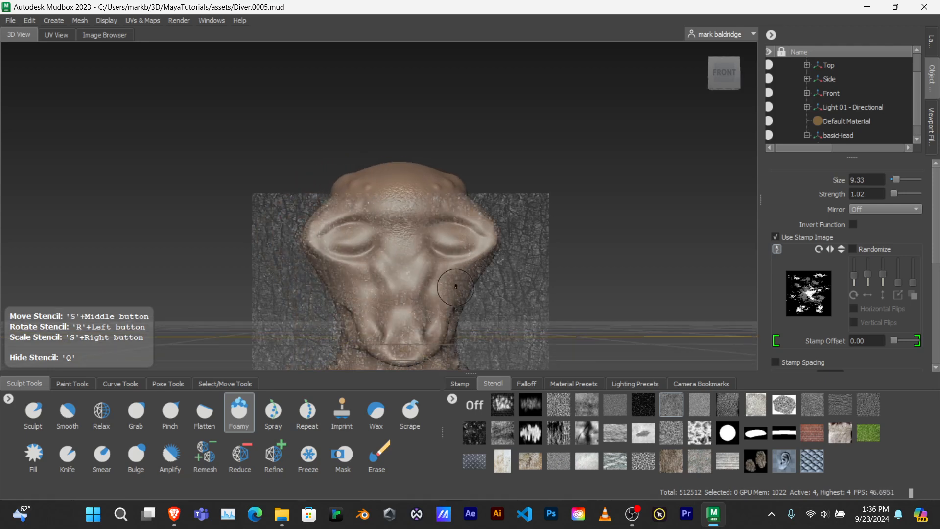
key("q")
key("q")
key("q")
key("q")
key("q")
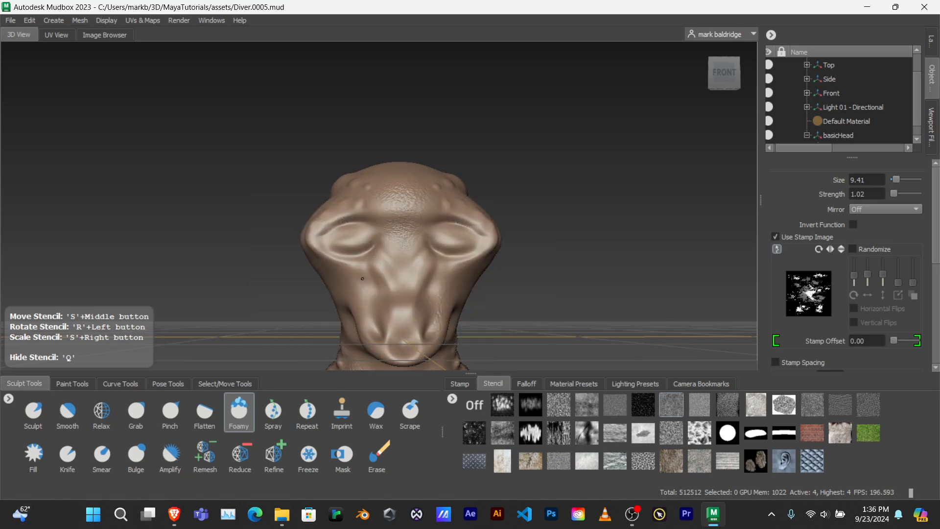
key("q")
key("q")
key("q")
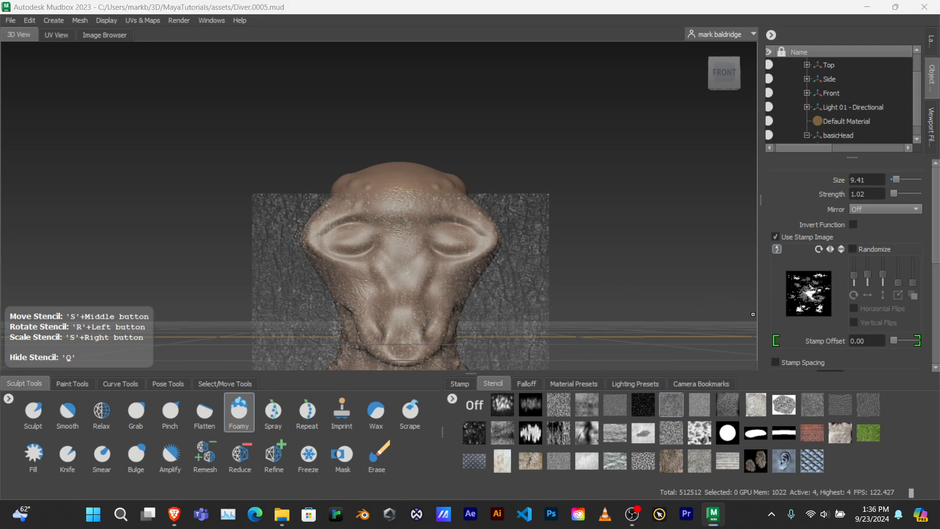
- Copy the parchment texture image from the Brave browser to the clipboard and return to Mudbox
key("super+c")
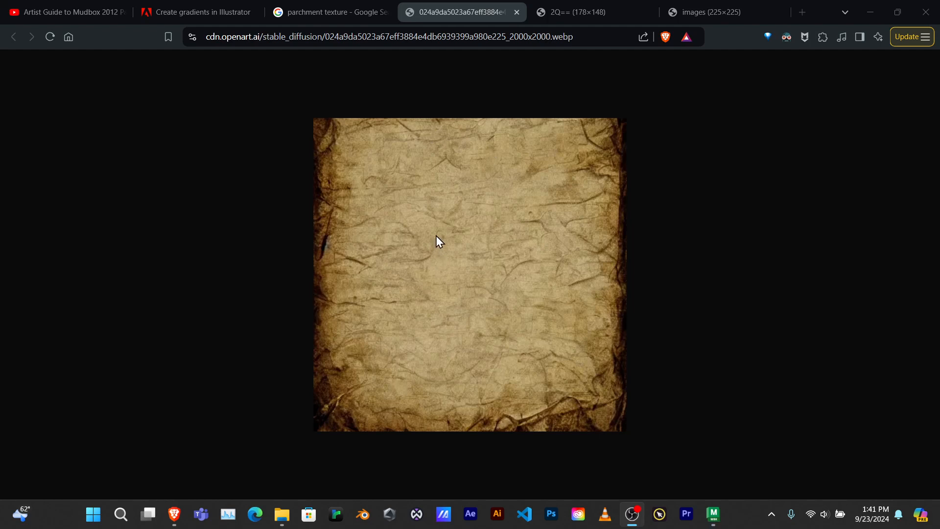
right_click(437, 195)
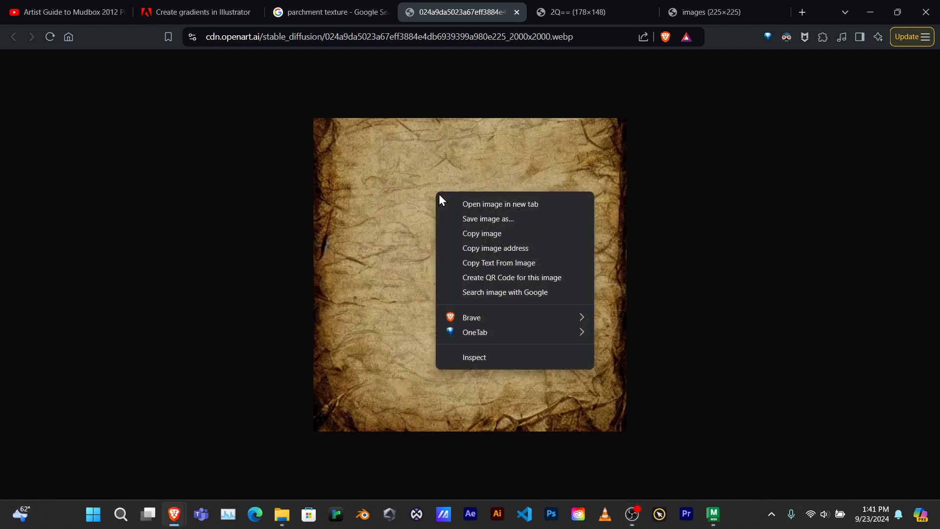
left_click(494, 235)
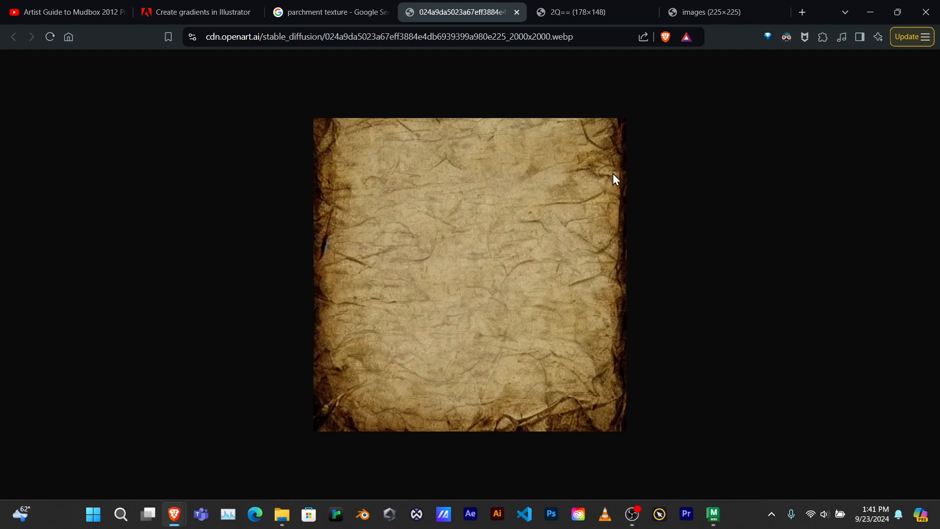
left_click(872, 15)
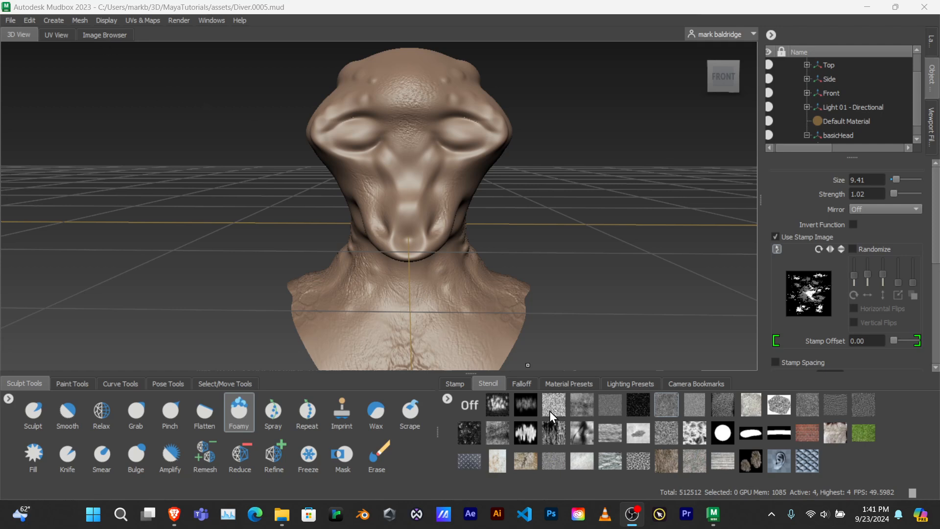
- Create a new stencil using the parchment image from the clipboard
left_click(52, 20)
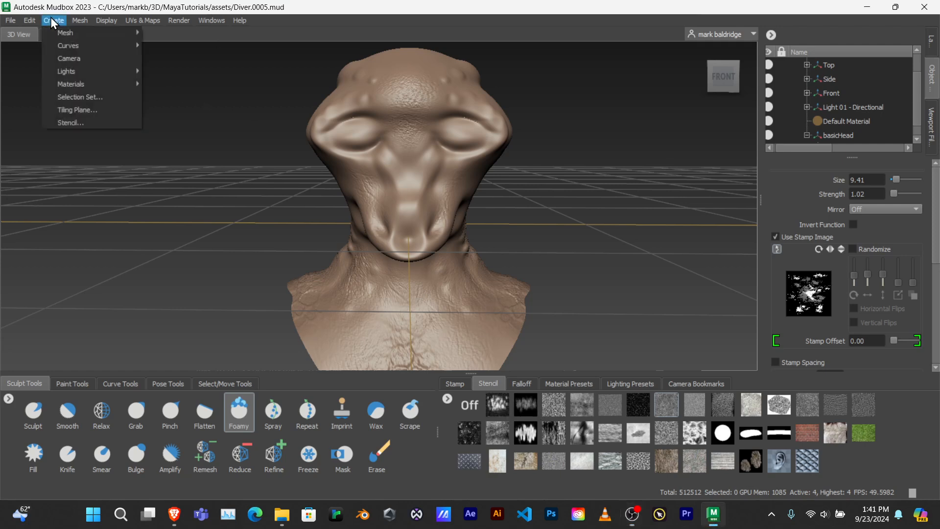
left_click(72, 123)
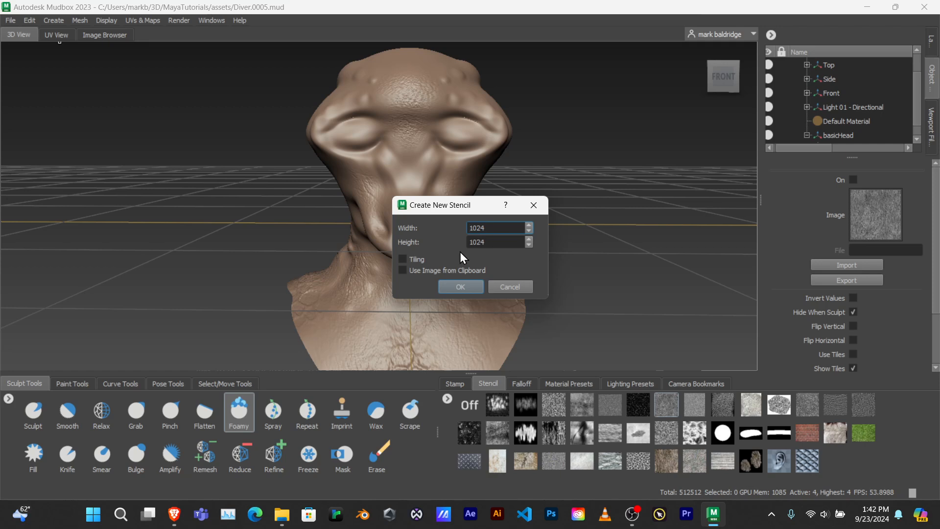
left_click(402, 269)
left_click(451, 286)
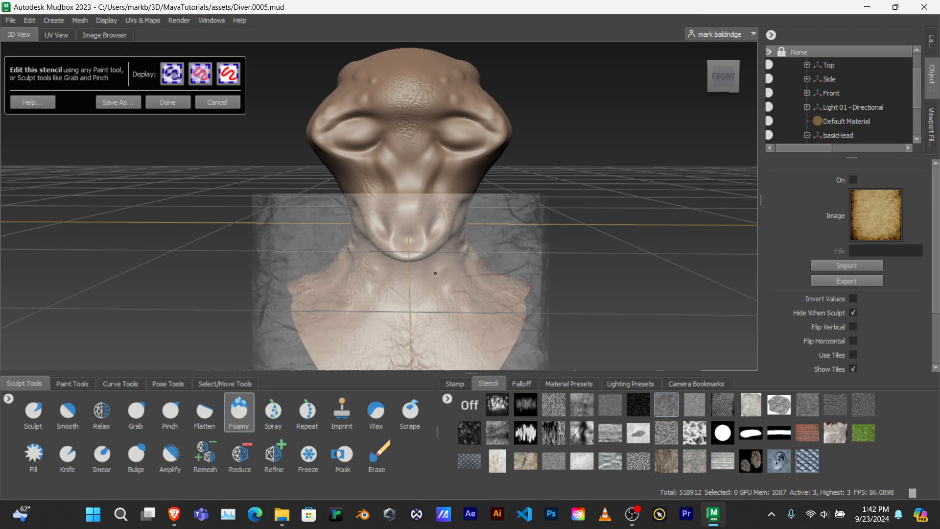
- Scale up and move the parchment stencil so it covers the top of the creature's head, seen from above
scroll(435, 273, "up", 1)
mouse_move(439, 267)
middle_mouse_down()
mouse_move(443, 246)
mouse_move(438, 270)
middle_mouse_up()
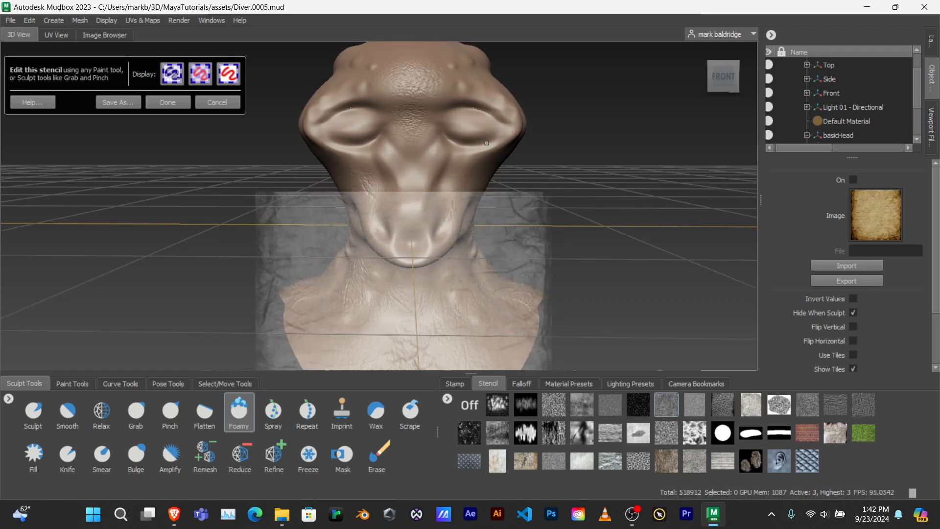
left_click_drag(577, 150, 434, 251, "alt")
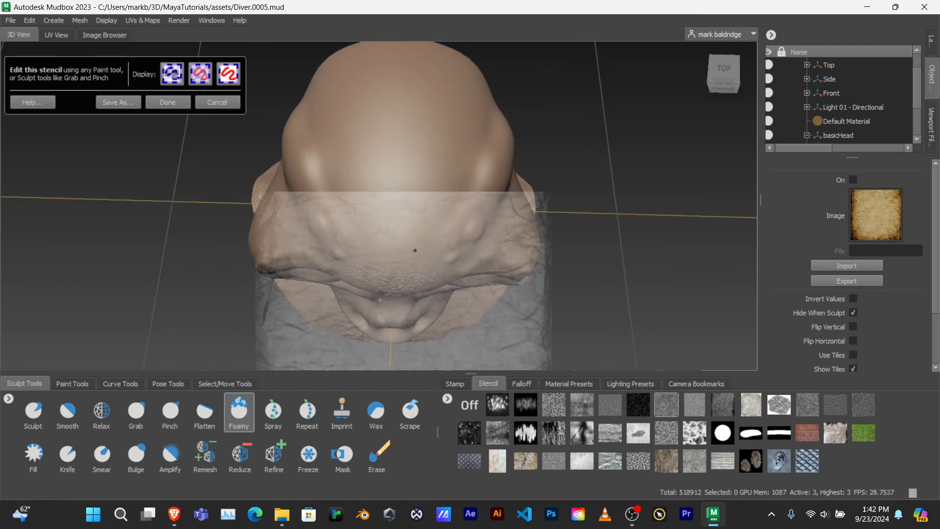
right_click_drag(415, 250, 388, 226)
scroll(388, 224, "up", 2)
middle_click_drag(388, 225, 394, 78)
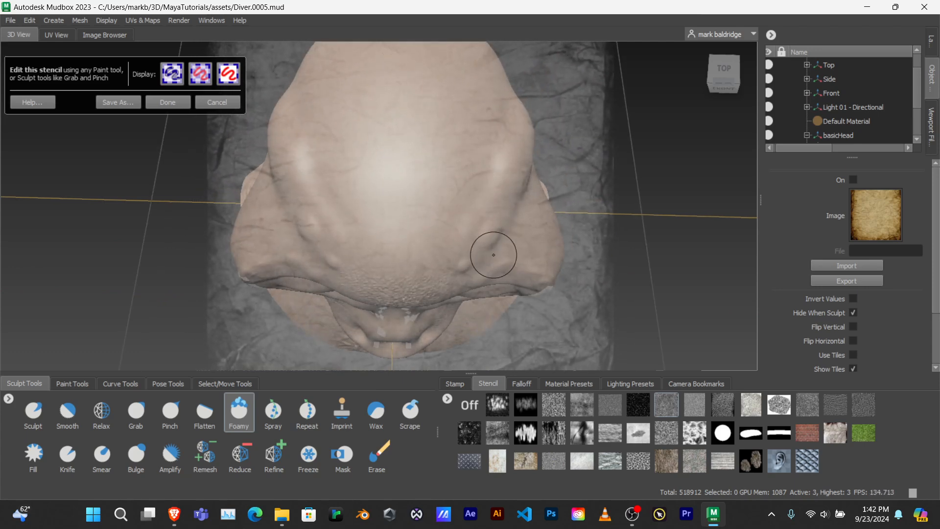
- Choose the Spray tool and set its brush size to 38.14 and strength to 10.20
left_click(523, 385)
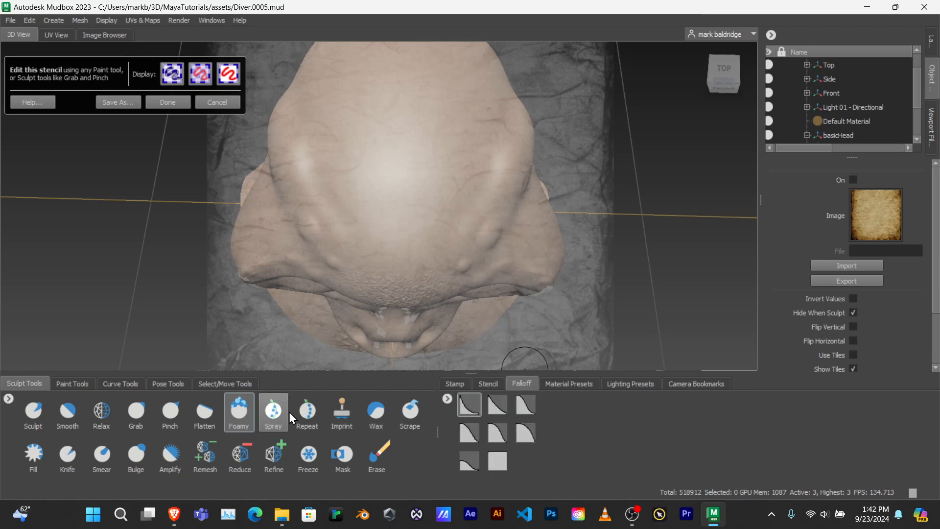
left_click(272, 411)
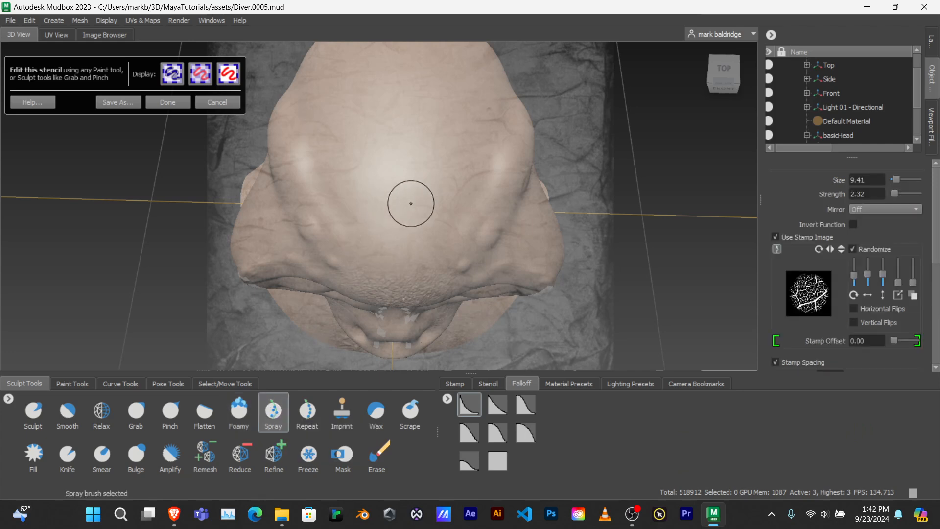
left_click_drag(412, 204, 412, 205)
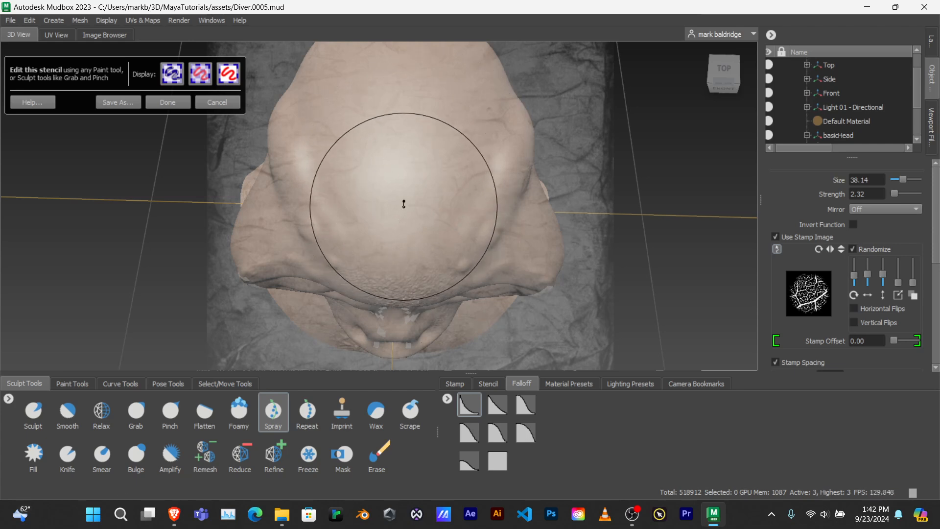
left_click_drag(404, 206, 400, 164)
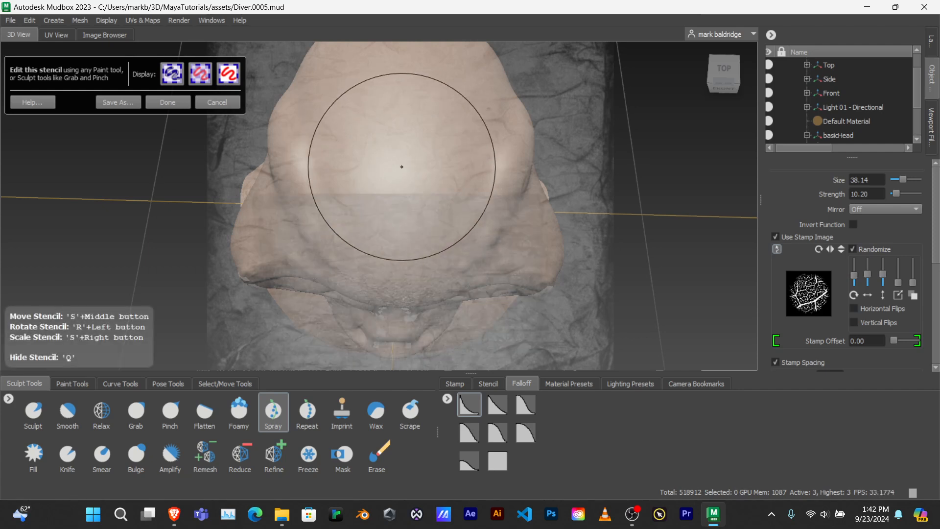
- Toggle the previous stencil's display on and off over the head, and cancel the new parchment stencil's editing
key("q")
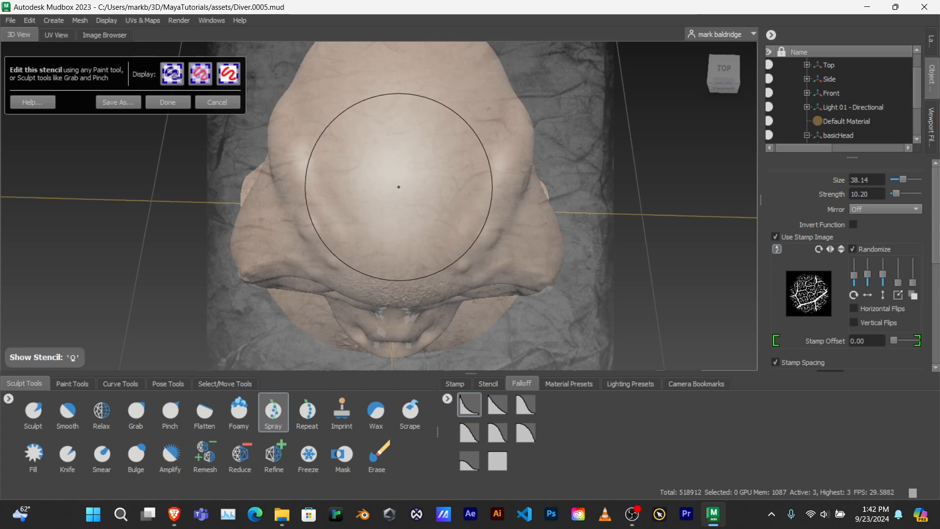
key("q")
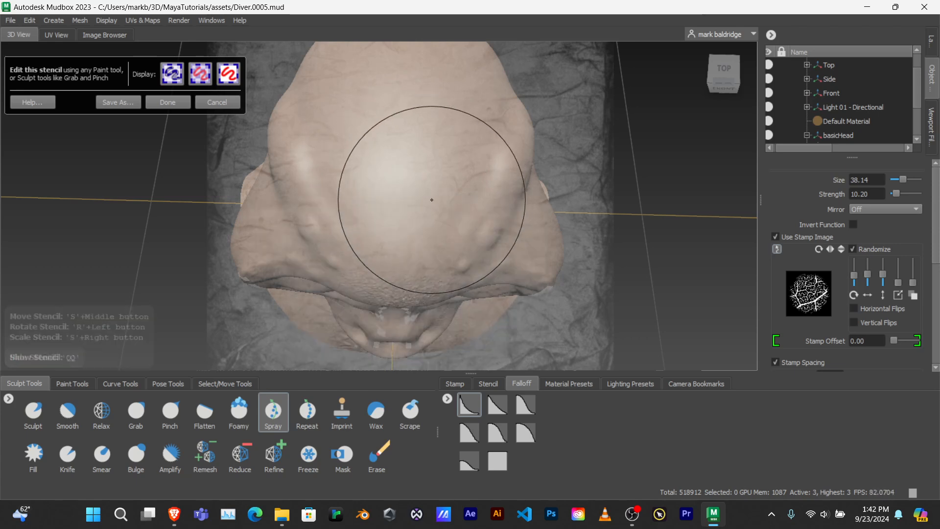
key("q")
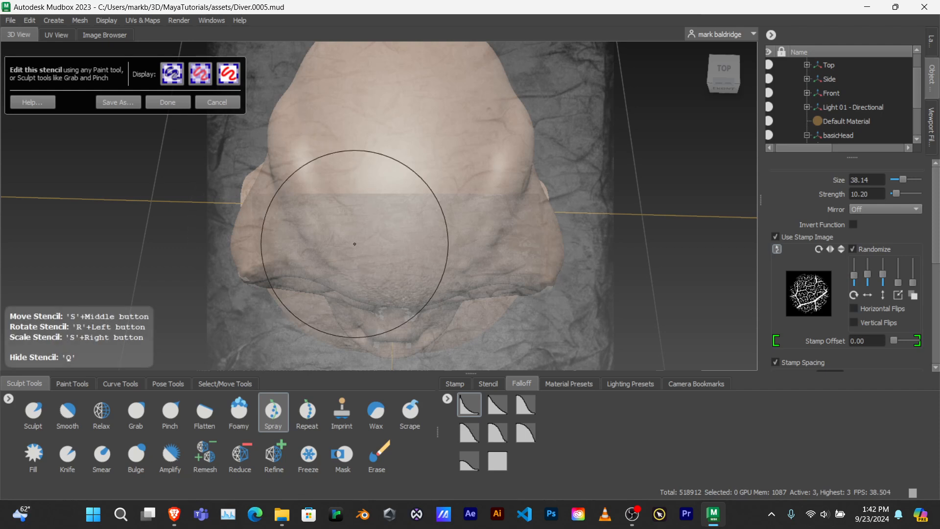
key("q")
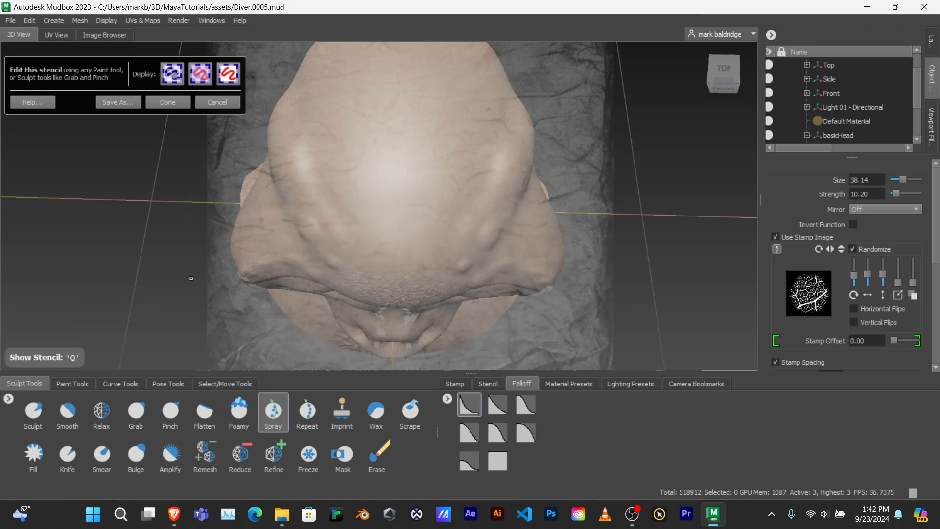
left_click(216, 101)
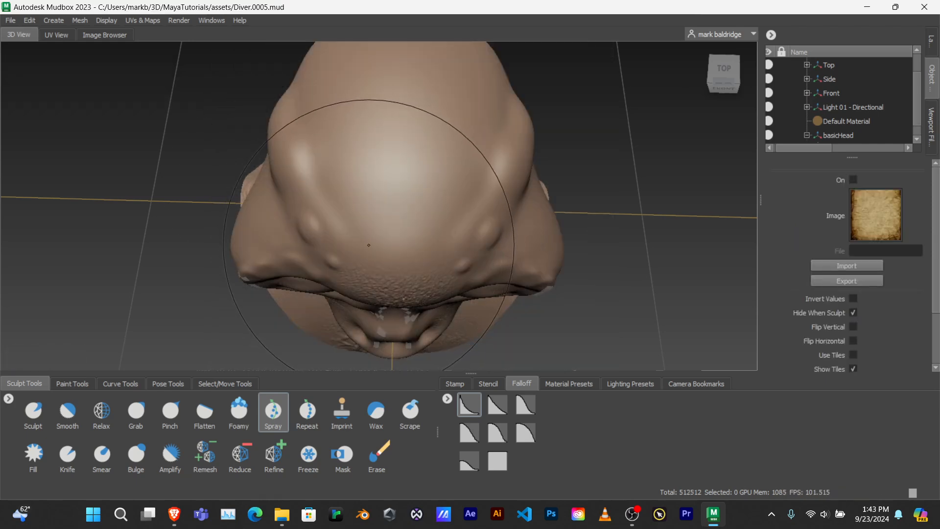
- Save the scene as a new incremented version
left_click_drag(420, 263, 422, 206, "alt")
middle_click_drag(422, 206, 408, 98, "alt")
left_click_drag(396, 206, 386, 267, "alt")
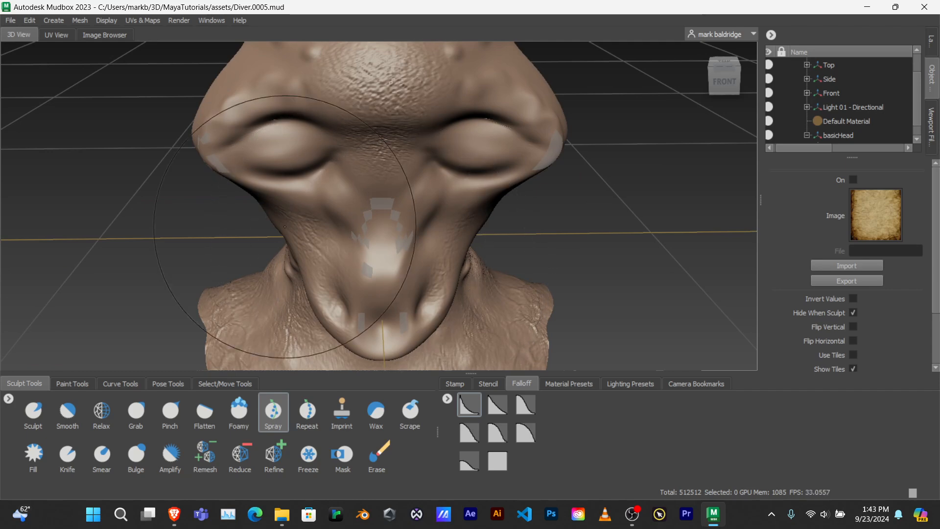
left_click(16, 22)
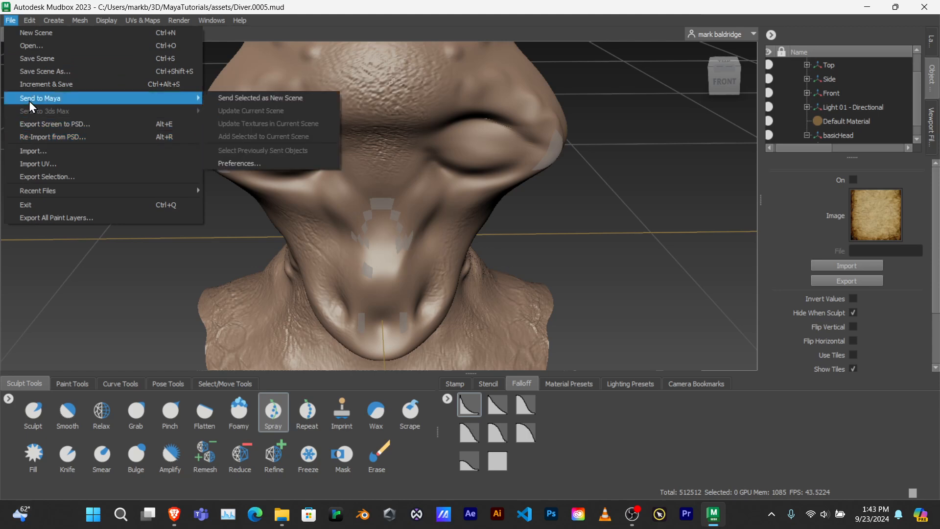
left_click(38, 84)
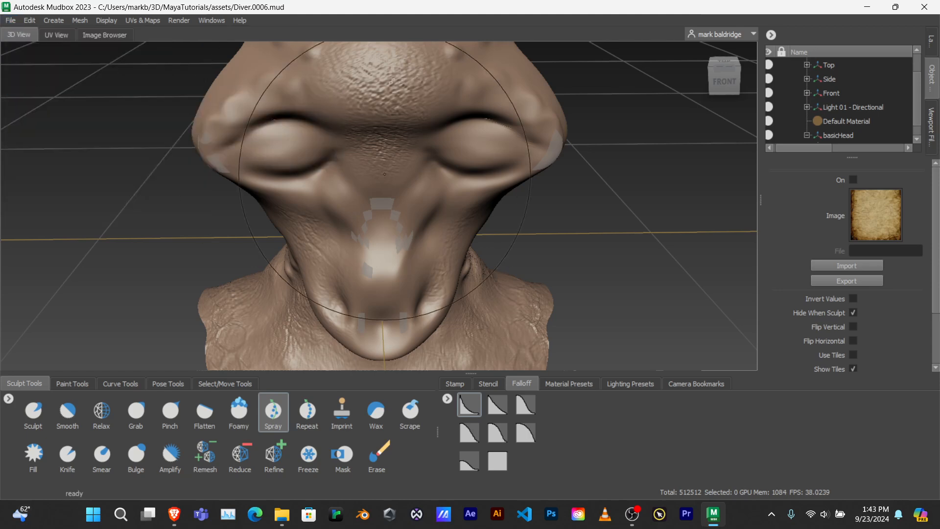
- Try spraying the cracked stamp pattern across the eyes and snout without a stencil, undoing each stroke
scroll(480, 234, "down", 5)
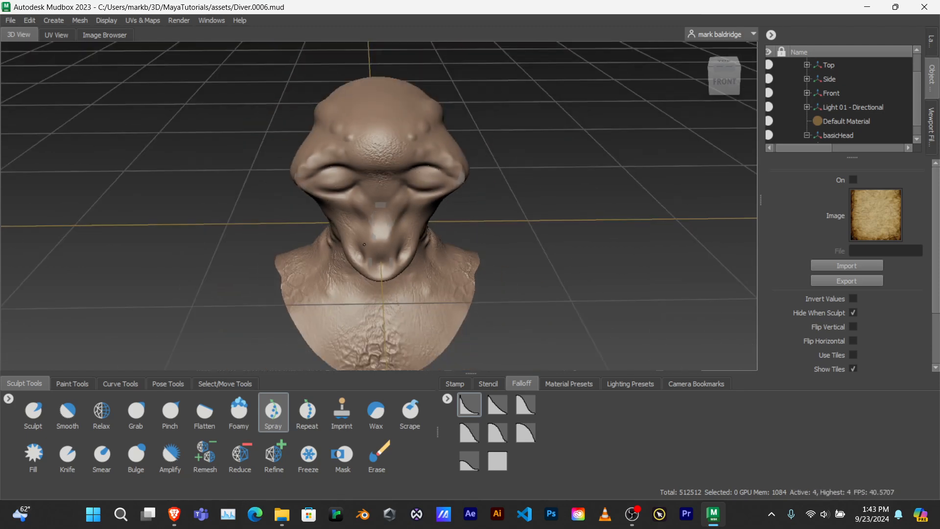
left_click_drag(380, 222, 350, 211)
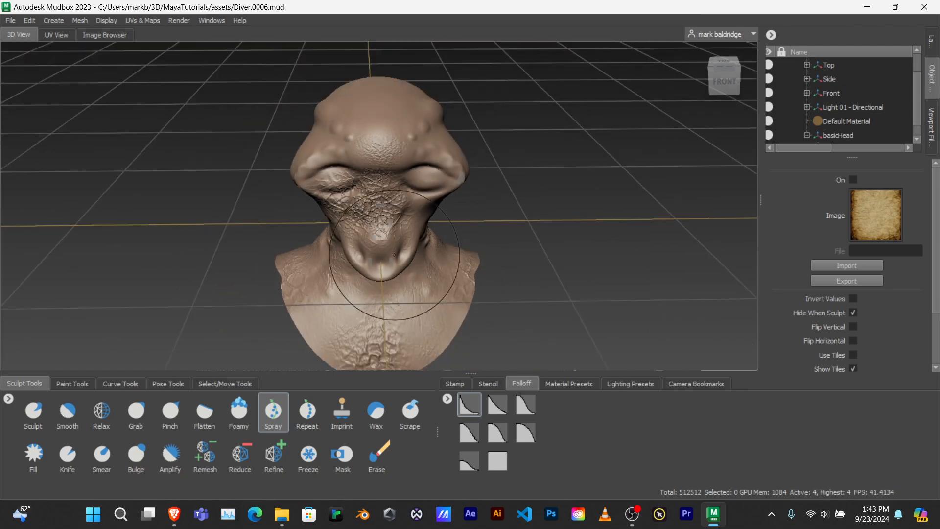
key("ctrl+z")
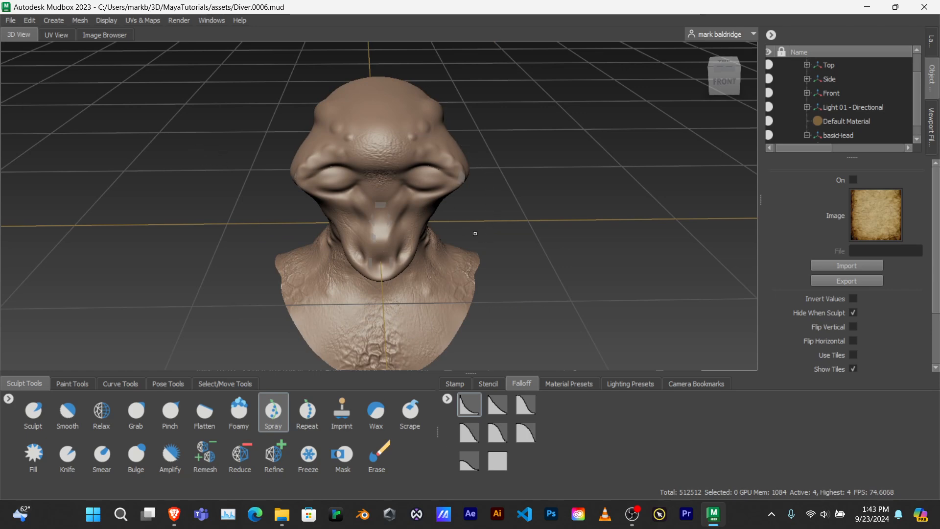
middle_click_drag(528, 293, 489, 235, "alt")
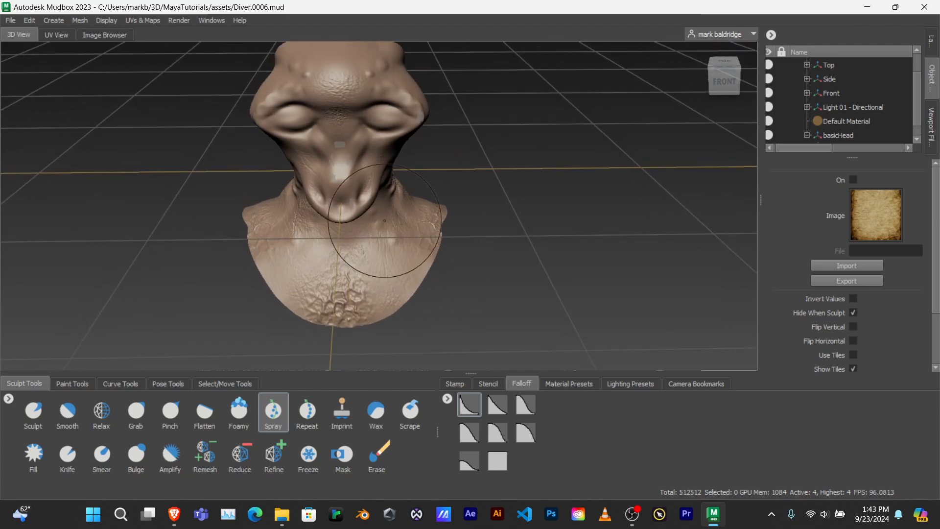
middle_click_drag(383, 221, 480, 330, "alt")
left_click_drag(425, 247, 481, 277)
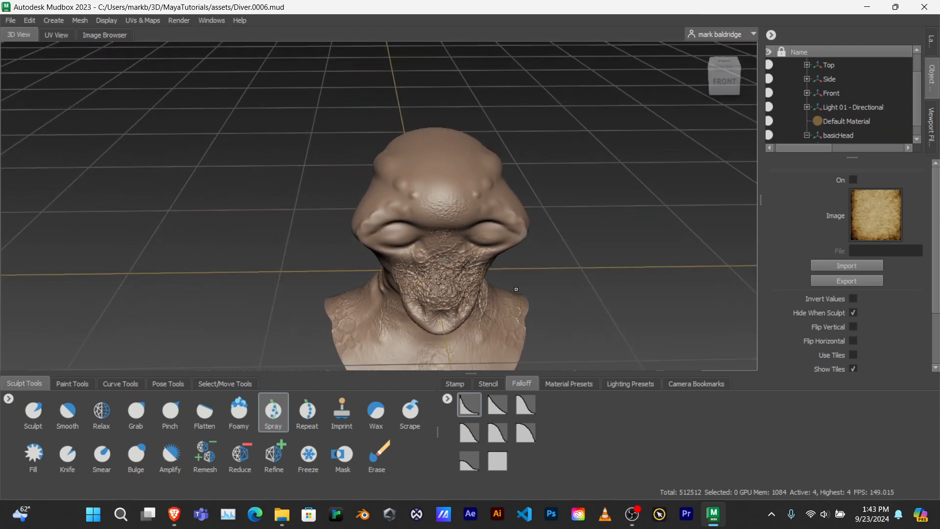
key("ctrl+z")
- Turn off the current stencil and create a new one from the parchment image on the clipboard
left_click_drag(545, 247, 494, 259, "alt")
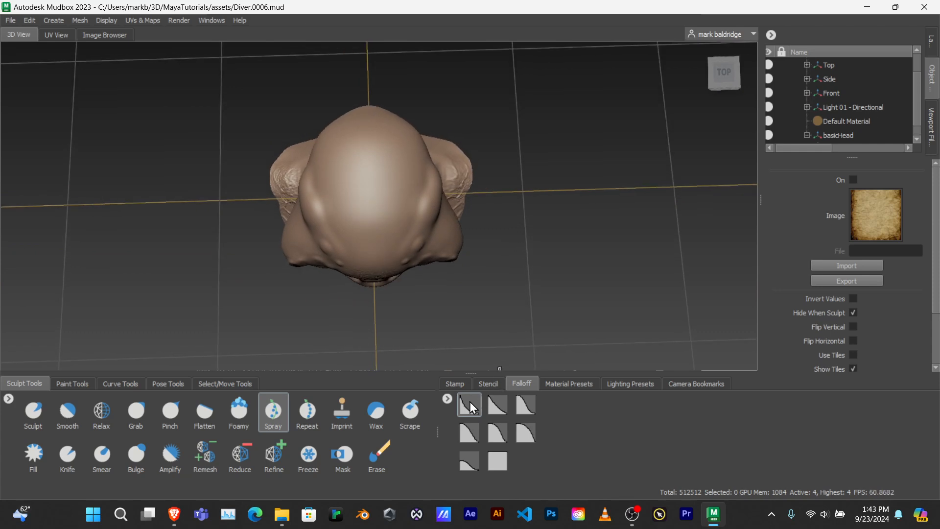
left_click(470, 405)
left_click(487, 384)
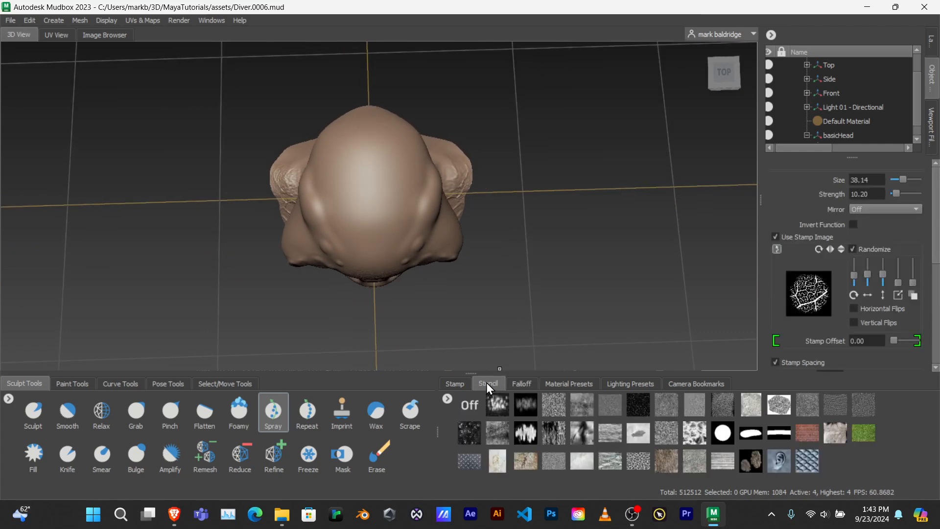
left_click(473, 404)
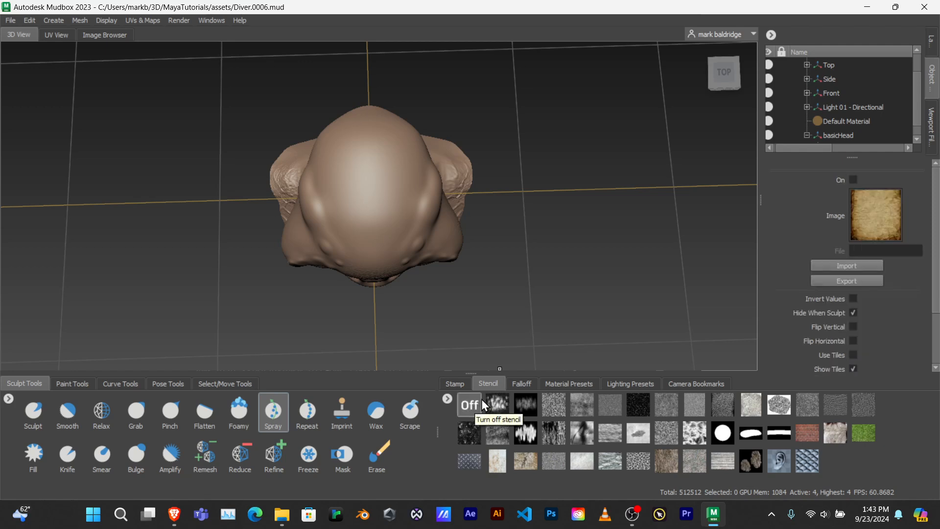
left_click(54, 20)
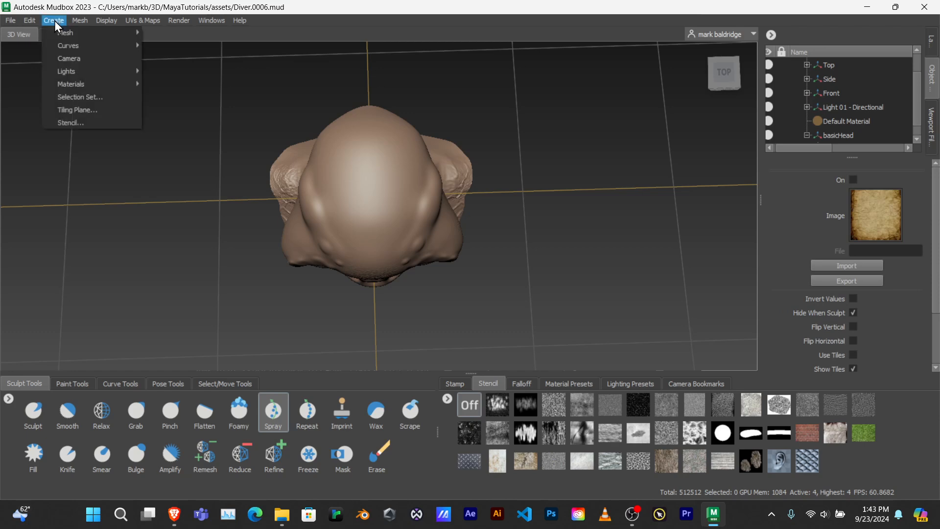
left_click(69, 122)
left_click(402, 270)
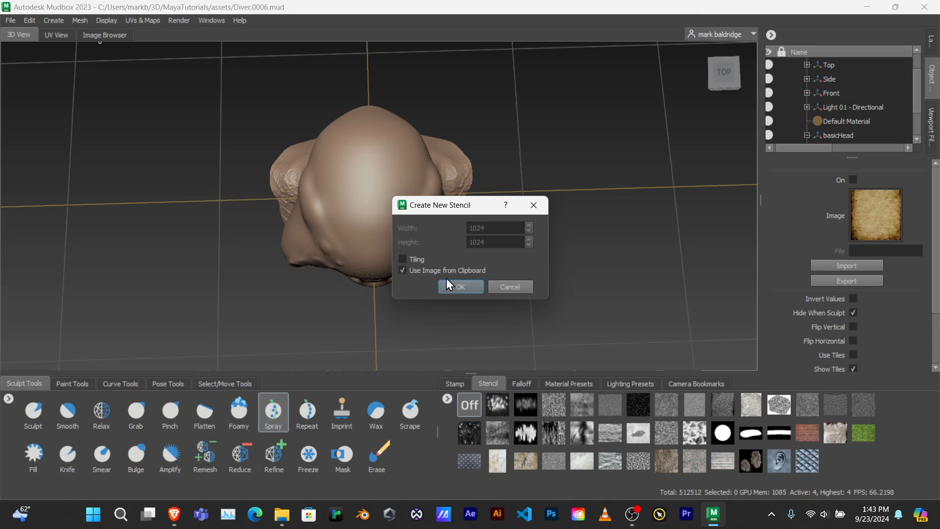
left_click(455, 287)
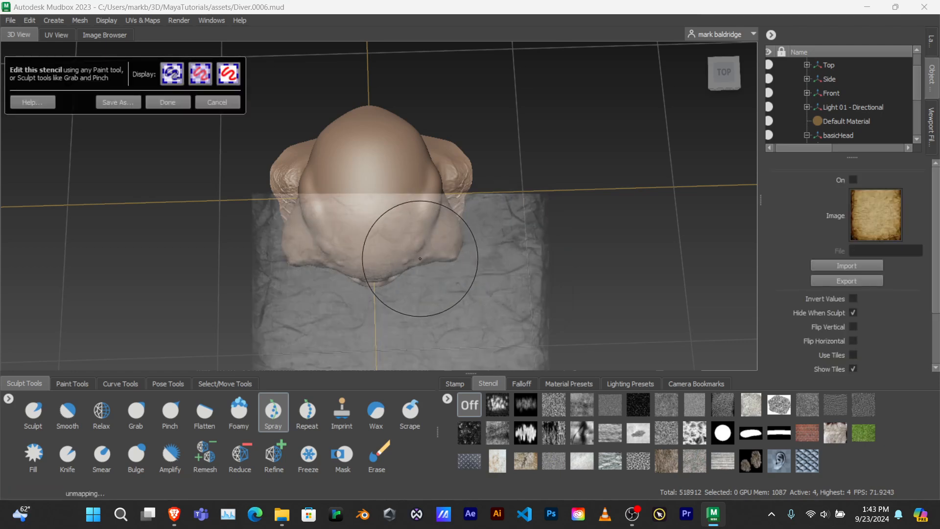
- Move and enlarge the parchment stencil to cover the whole head from above, and finish editing it
scroll(406, 247, "up", 2)
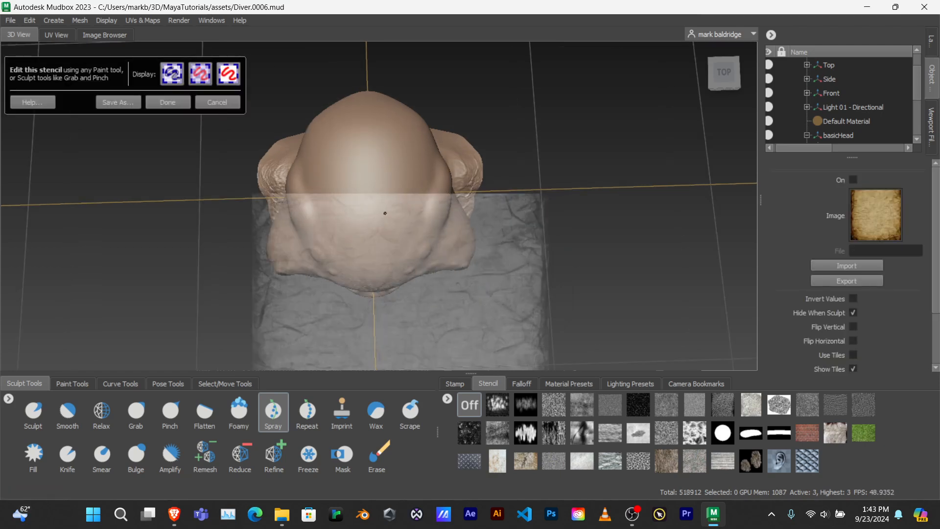
mouse_move(386, 227)
right_mouse_down()
mouse_move(388, 236)
mouse_move(391, 227)
right_mouse_up()
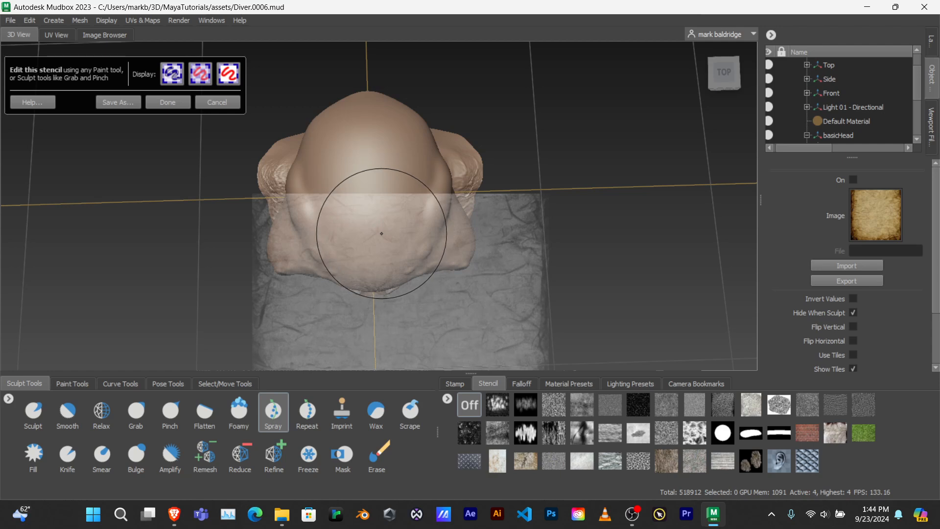
middle_click_drag(381, 233, 348, 96)
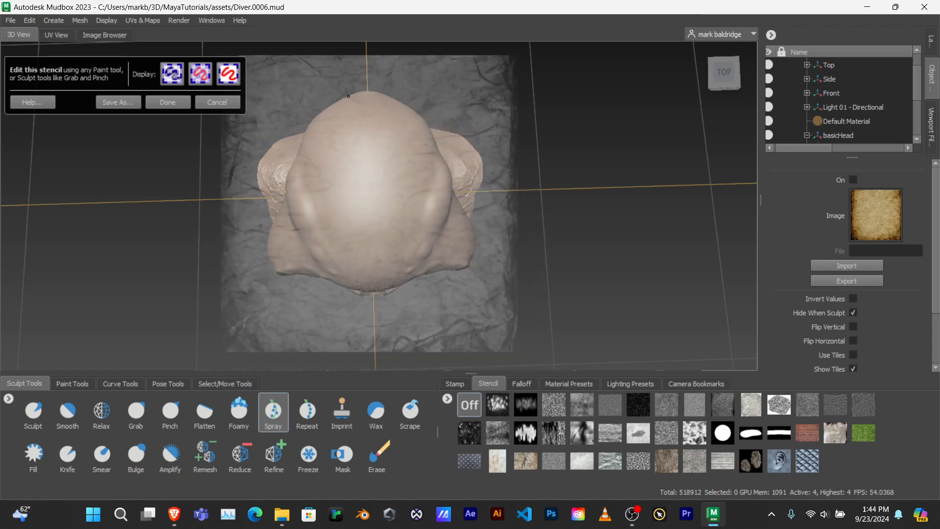
right_click_drag(374, 157, 400, 193)
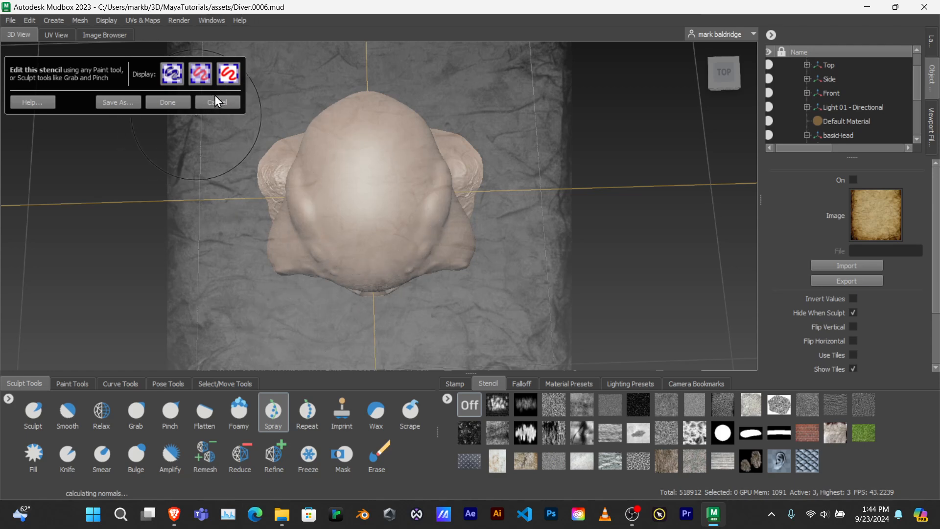
left_click(165, 100)
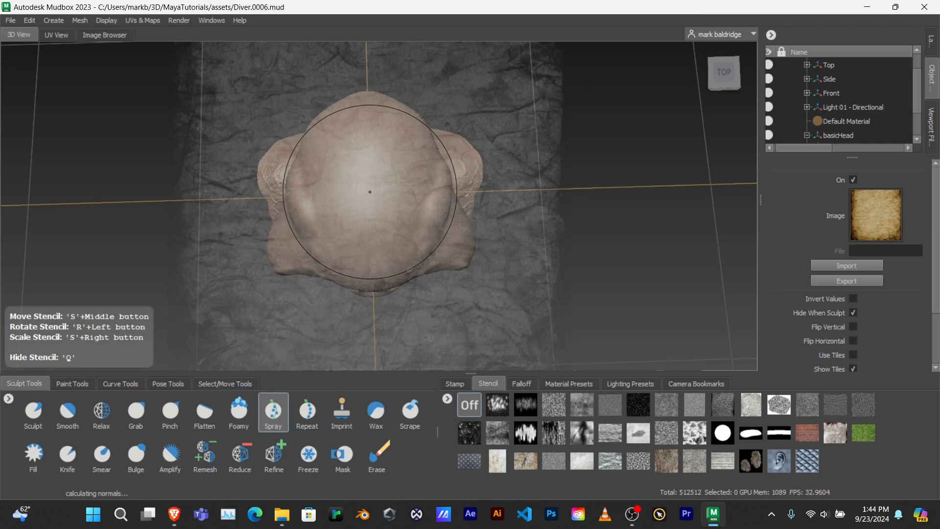
- Try spraying the parchment stencil onto the top of the head with a resized brush, and undo the strokes
key("b")
mouse_move(370, 191)
left_mouse_down()
mouse_move(378, 193)
mouse_move(364, 199)
mouse_move(375, 185)
mouse_move(357, 225)
mouse_move(391, 171)
mouse_move(369, 203)
left_mouse_up()
mouse_move(354, 221)
left_mouse_down()
mouse_move(354, 230)
mouse_move(383, 200)
left_mouse_up()
key("ctrl+z")
key("ctrl+z")
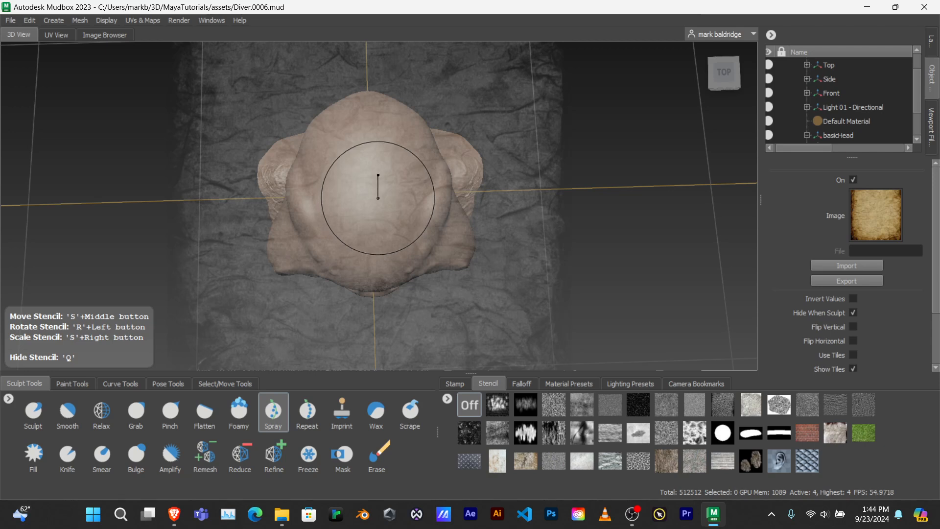
- Spray the parchment stencil's wrinkles over the top and both sides of the head from above, resizing the brush for the sides
left_click_drag(378, 194, 378, 183)
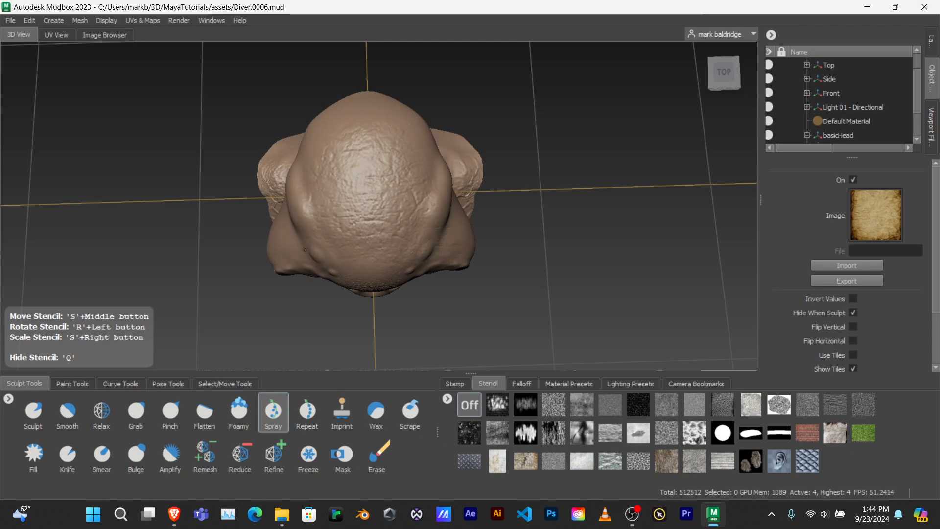
left_click_drag(285, 240, 300, 245)
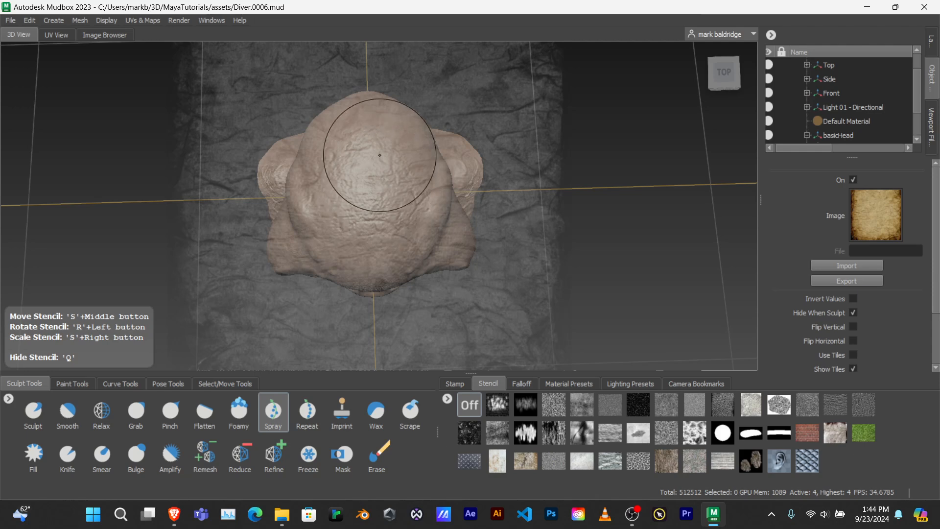
left_click_drag(380, 155, 376, 117)
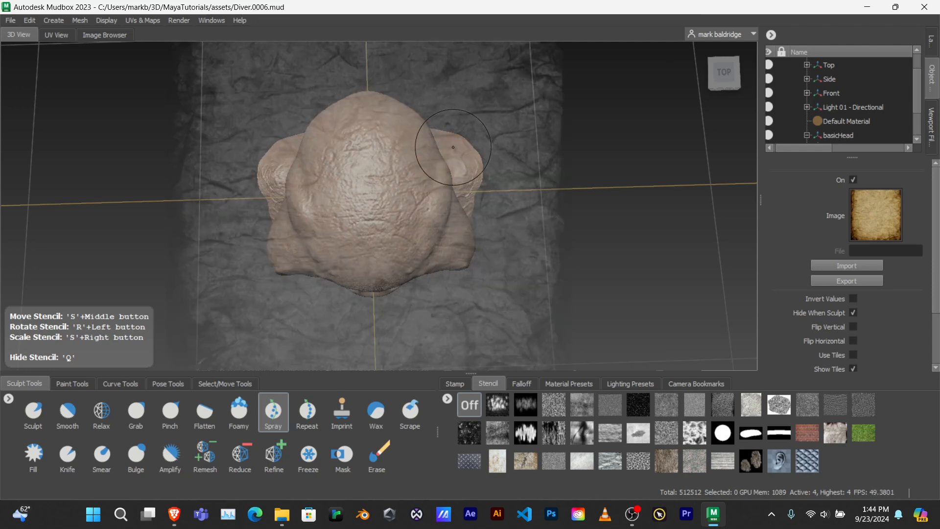
mouse_move(450, 152)
left_mouse_down()
mouse_move(465, 139)
mouse_move(455, 148)
left_mouse_up()
left_click_drag(294, 148, 289, 147)
- Spray the parchment wrinkles onto the back and side of the head, and turn the stencil off
mouse_move(451, 272)
left_mouse_down("alt")
mouse_move(443, 259)
mouse_move(434, 271)
mouse_move(268, 212)
mouse_move(325, 175)
left_mouse_up("alt")
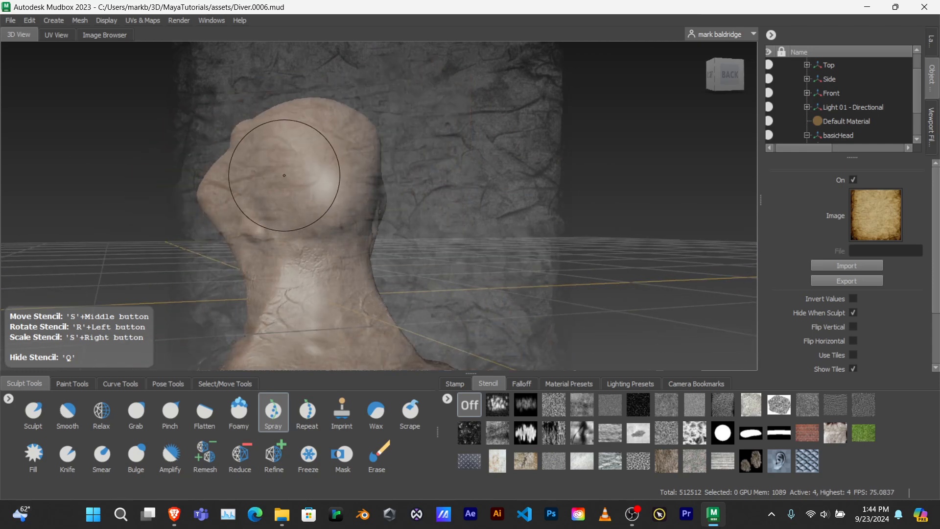
key("q")
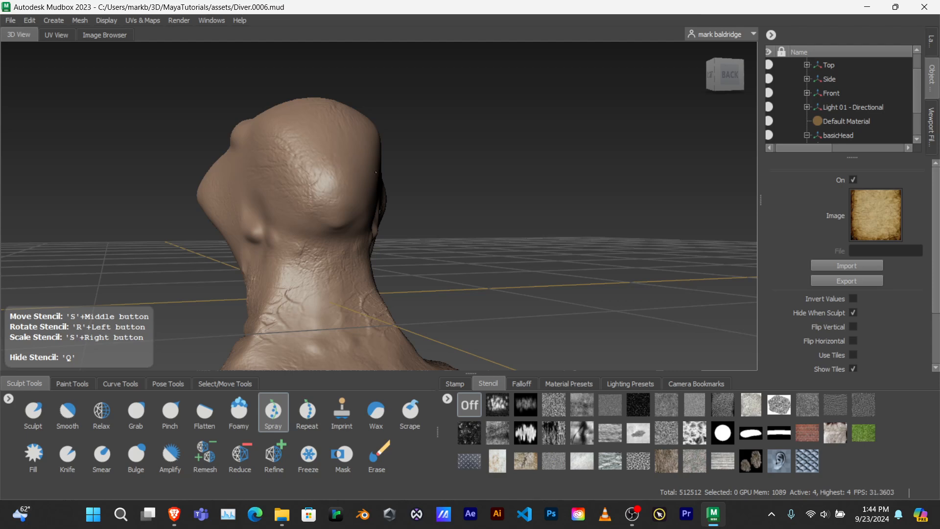
left_click_drag(357, 142, 357, 186, "alt")
left_click_drag(313, 229, 323, 251, "alt")
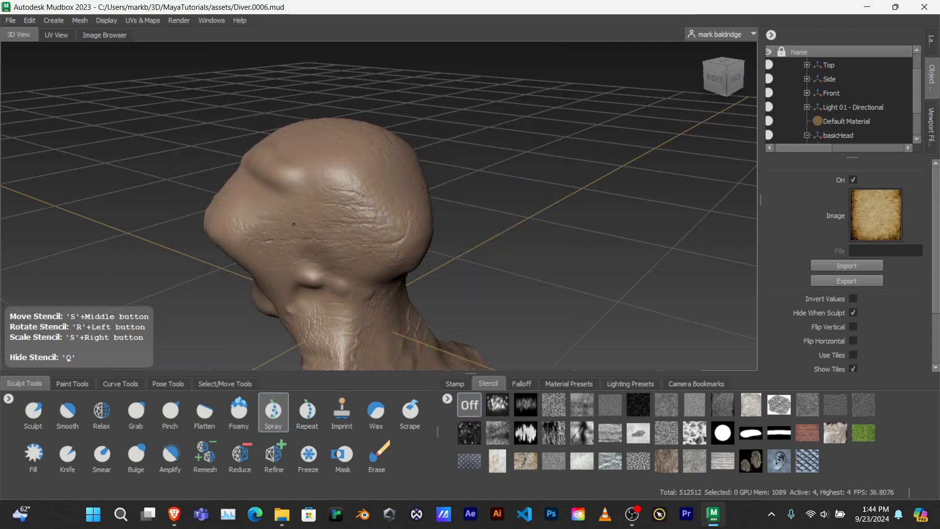
mouse_move(262, 236)
left_mouse_down("alt")
mouse_move(367, 210)
mouse_move(325, 346)
mouse_move(368, 196)
mouse_move(378, 206)
mouse_move(425, 173)
mouse_move(185, 158)
mouse_move(502, 201)
mouse_move(476, 227)
mouse_move(382, 189)
mouse_move(500, 210)
mouse_move(385, 260)
left_mouse_up("alt")
key("q")
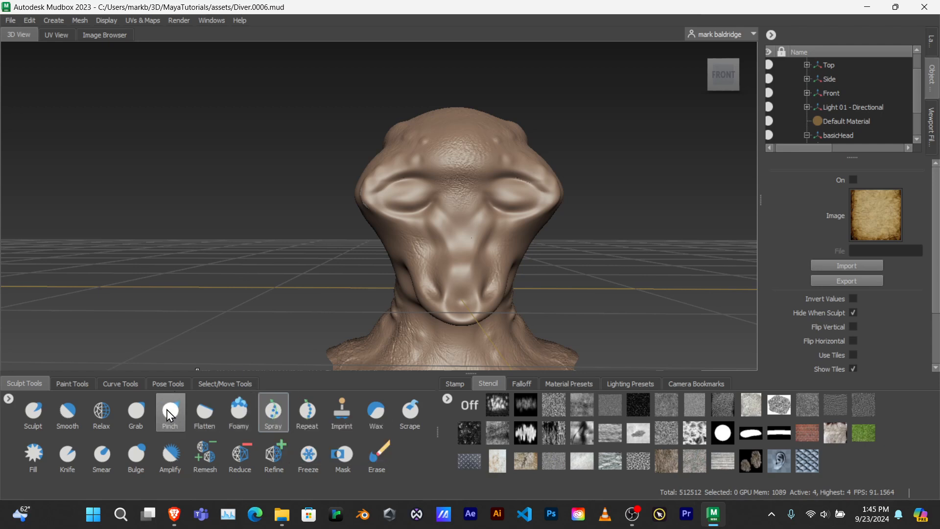
- Amplify the surface of the snout and face through the parchment stencil with the Amplify brush at size 24.81 and strength 15
left_click(172, 456)
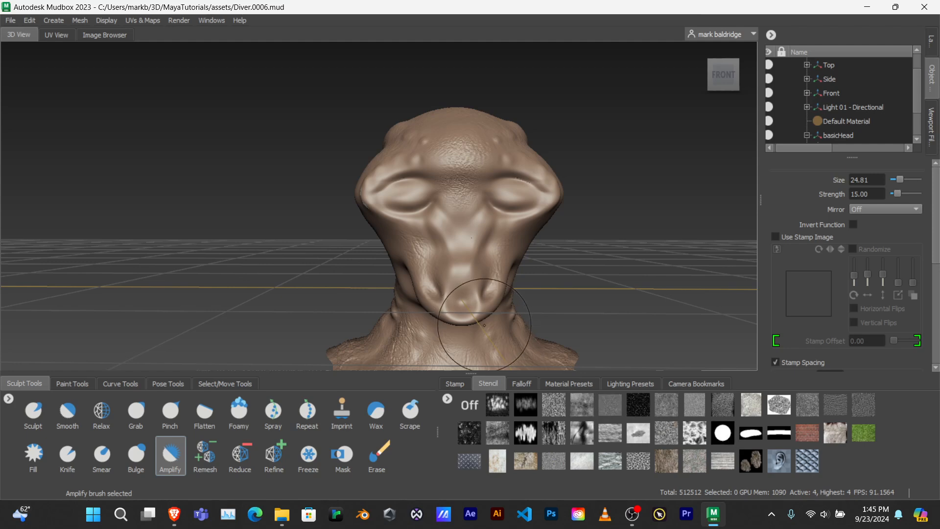
key("q")
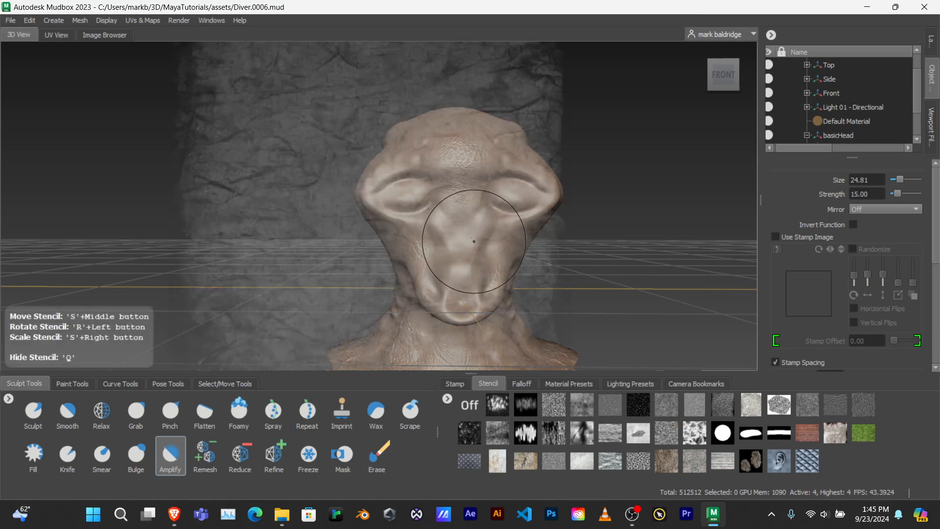
mouse_move(472, 240)
middle_mouse_down("alt")
mouse_move(431, 233)
mouse_move(468, 230)
middle_mouse_up("alt")
key("q")
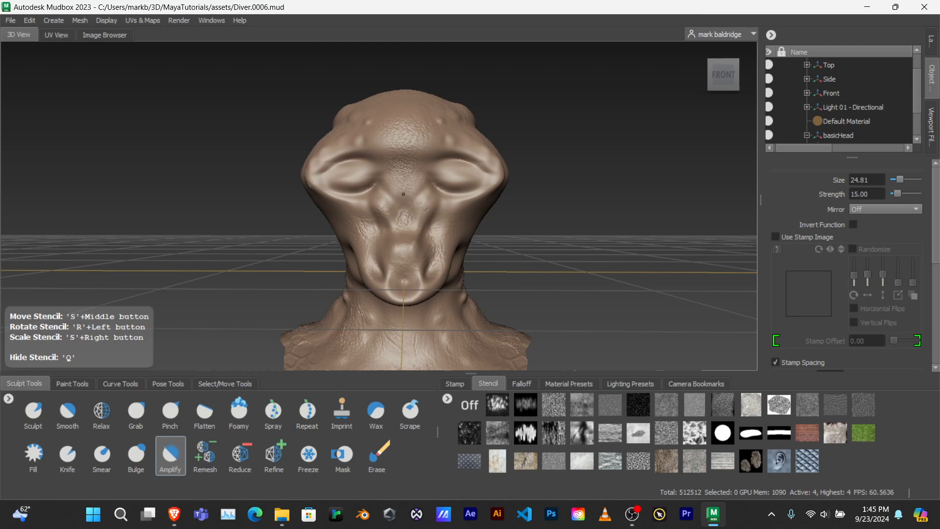
key("q")
key("q")
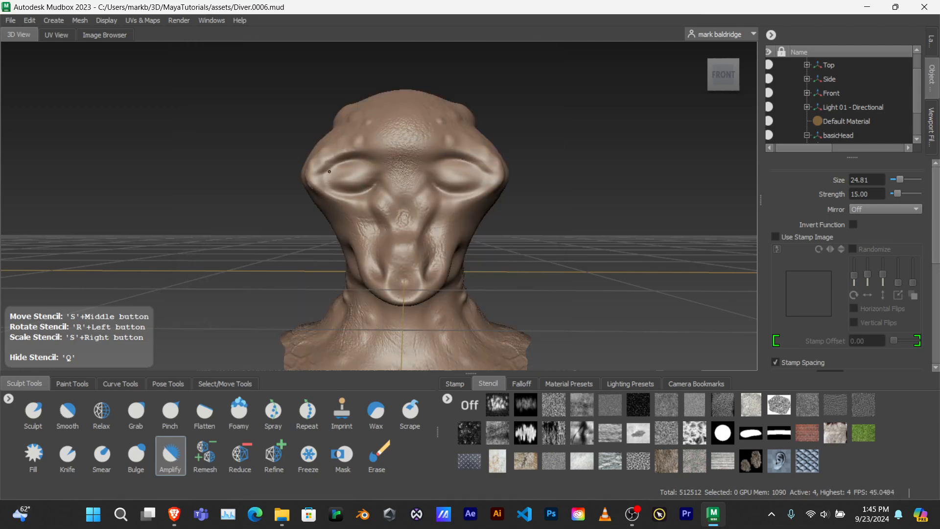
key("q")
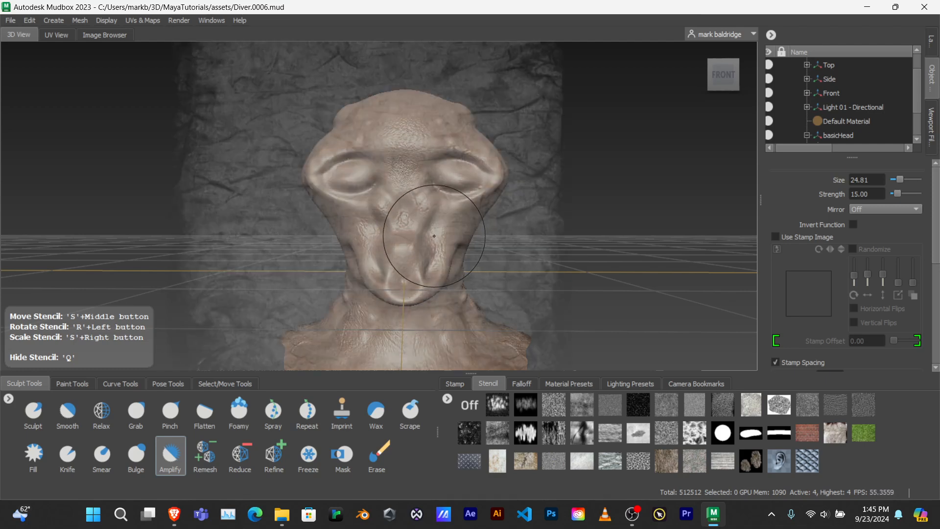
- Amplify the side of the head and cheek through the stencil with brush sizes 6.97 and 20.01
mouse_move(470, 169)
left_mouse_down("alt")
mouse_move(416, 195)
mouse_move(426, 166)
mouse_move(401, 161)
left_mouse_up("alt")
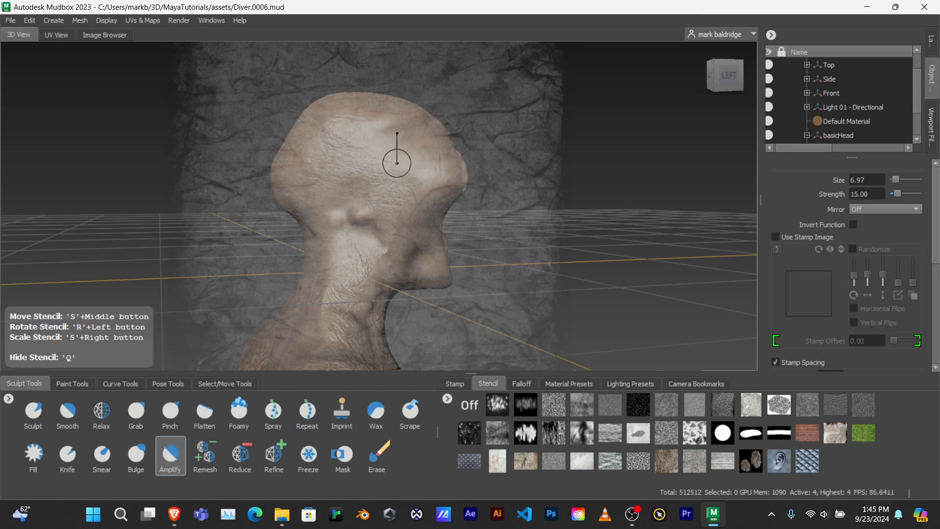
key("q")
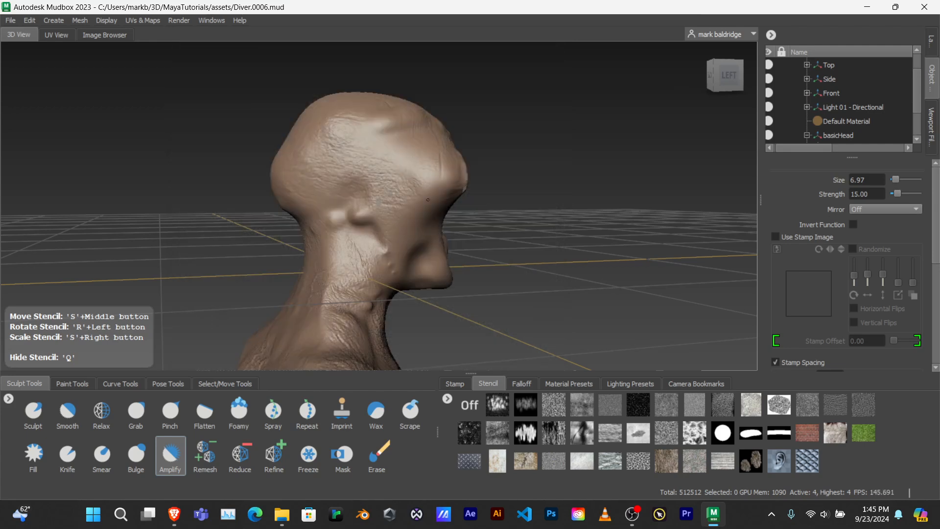
key("q")
key("q")
key("q")
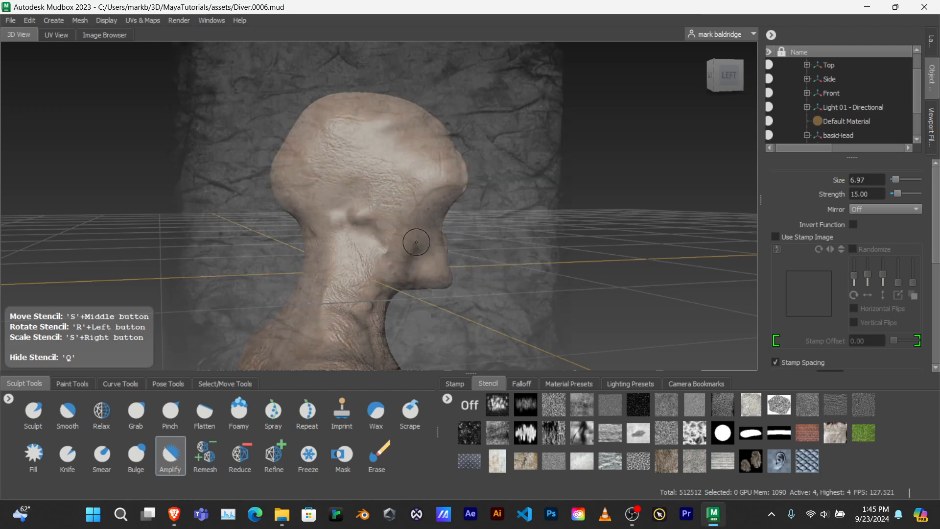
left_click_drag(415, 245, 415, 258)
key("q")
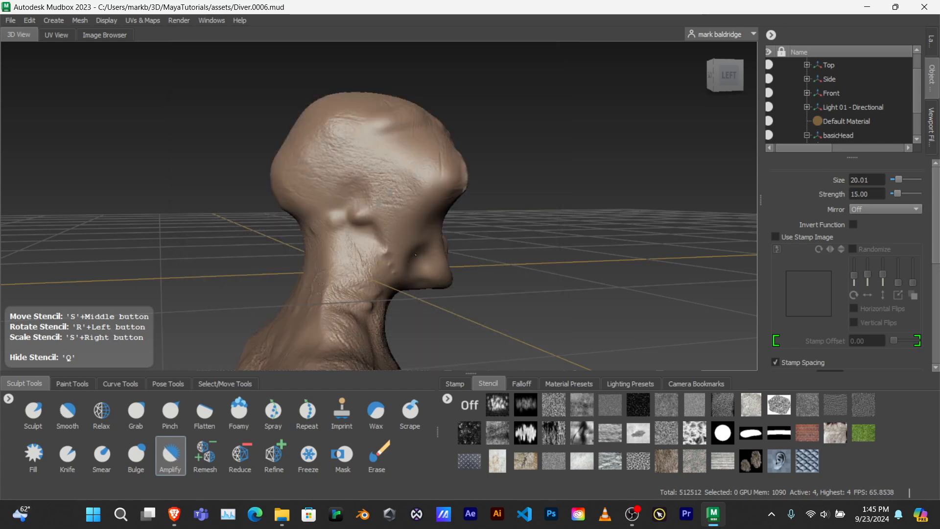
key("q")
left_click_drag(491, 264, 423, 253, "alt")
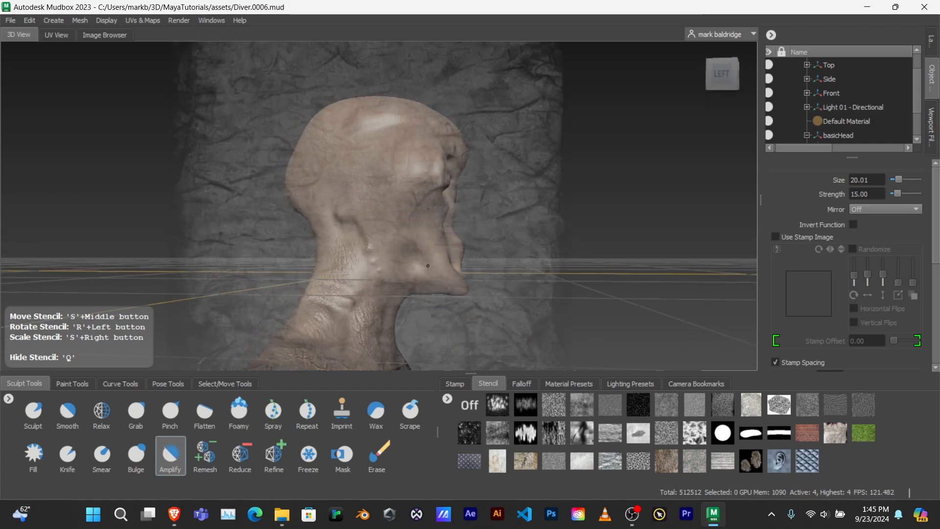
- Apply the Wax brush through the stencil along the jaw with its strength lowered to 3.04
left_click(376, 414)
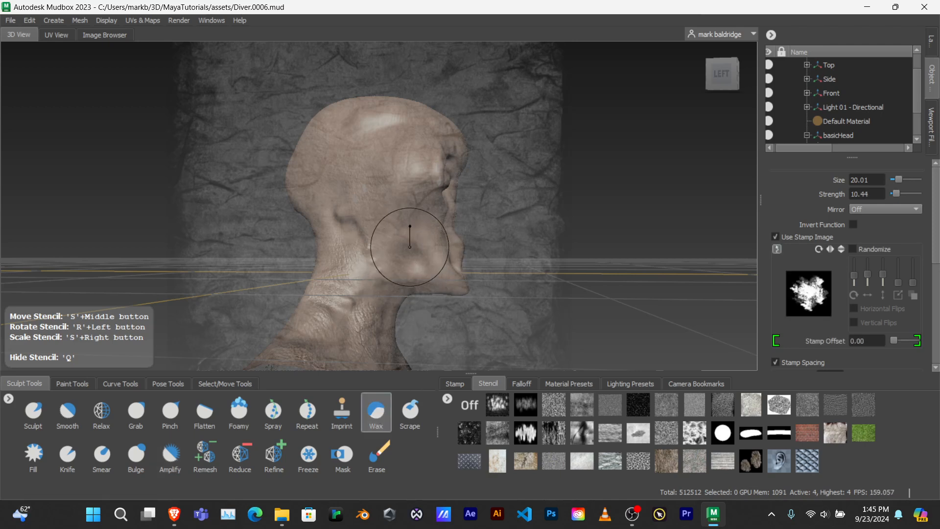
mouse_move(410, 246)
left_mouse_down()
mouse_move(405, 261)
mouse_move(405, 220)
mouse_move(423, 277)
left_mouse_up()
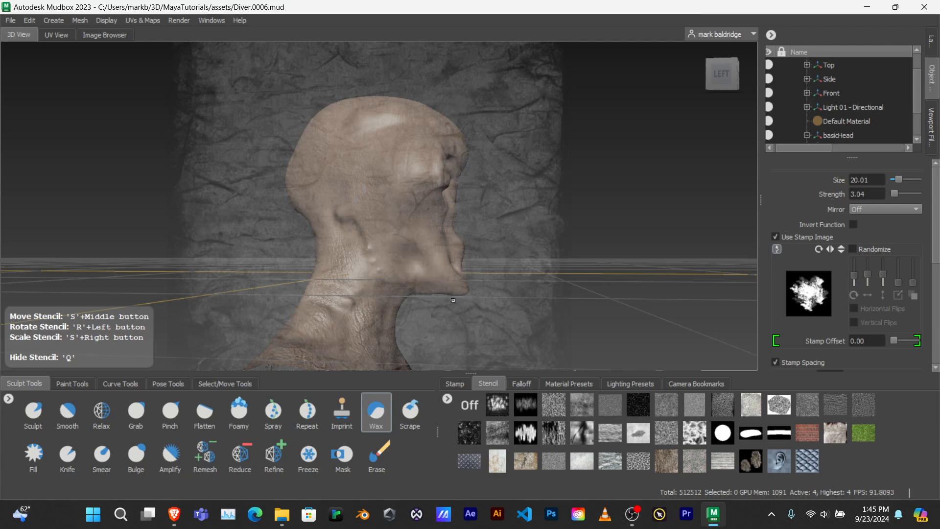
left_click(381, 267)
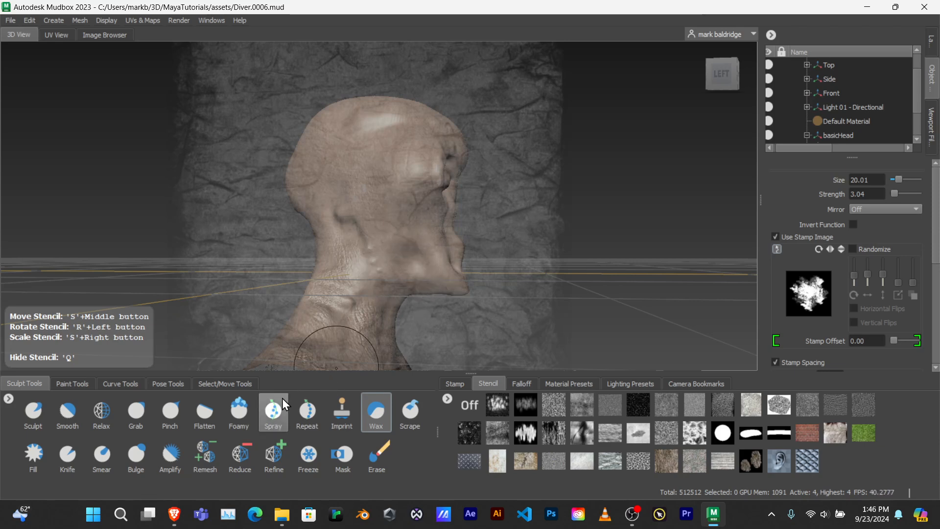
- Spray the parchment wrinkles over the jaw, cheek and face with the Spray brush at strength 3.83, and hide the stencil
left_click(273, 410)
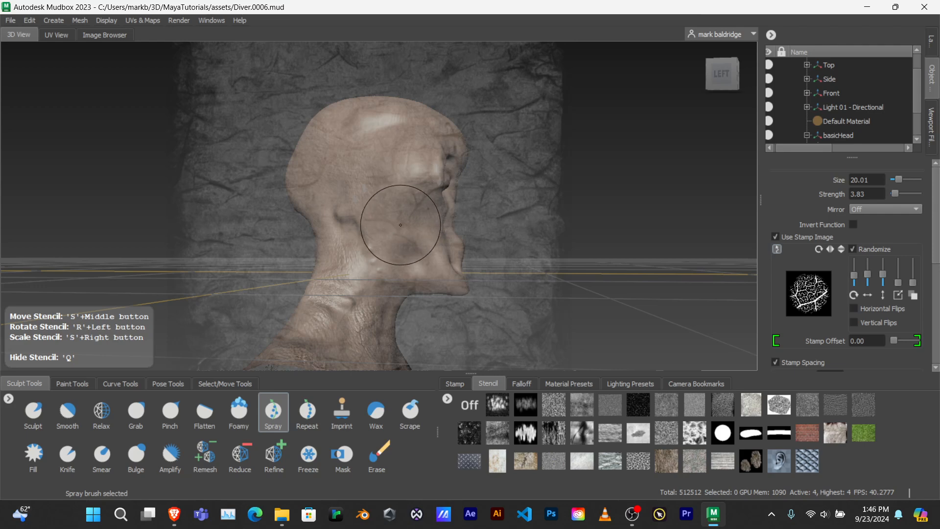
left_click_drag(427, 264, 425, 267)
mouse_move(488, 272)
left_mouse_down("alt")
mouse_move(314, 251)
mouse_move(358, 286)
left_mouse_up("alt")
mouse_move(414, 200)
left_mouse_down()
mouse_move(427, 224)
mouse_move(455, 227)
left_mouse_up()
left_click_drag(446, 201, 434, 232)
key("q")
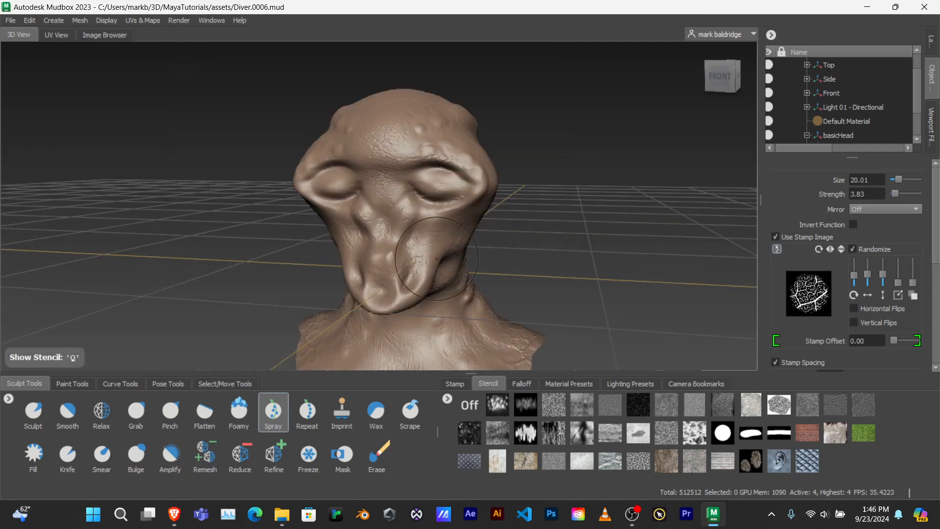
- Inspect the snout and neck from the front and below with the wireframe shown, and turn the wireframe off
left_click_drag(342, 252, 323, 203, "alt")
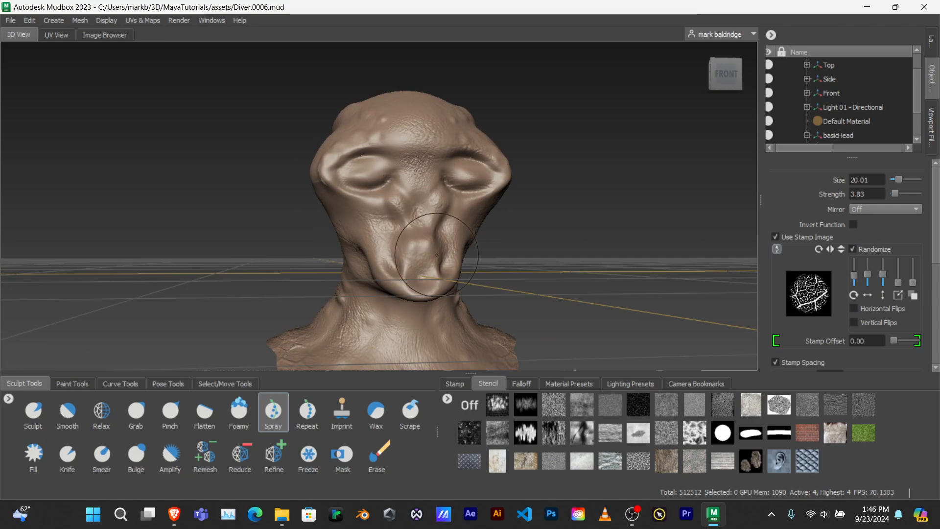
mouse_move(436, 255)
left_mouse_down("alt")
mouse_move(384, 224)
mouse_move(415, 282)
left_mouse_up("alt")
key("shift+w")
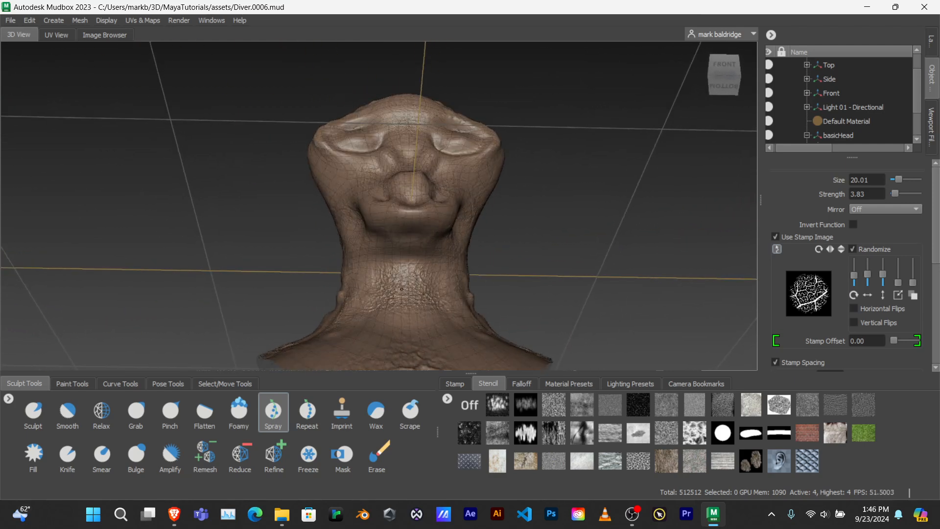
left_click_drag(478, 266, 475, 291, "alt")
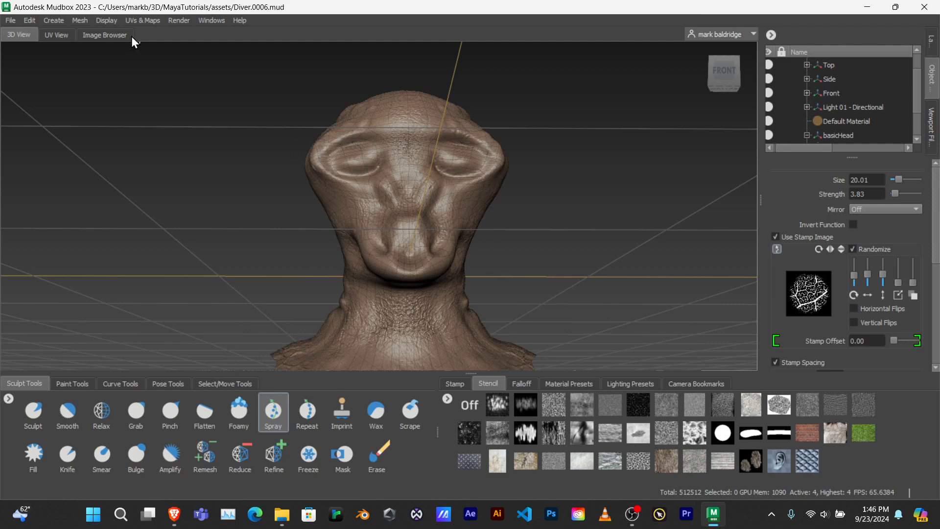
left_click(73, 20)
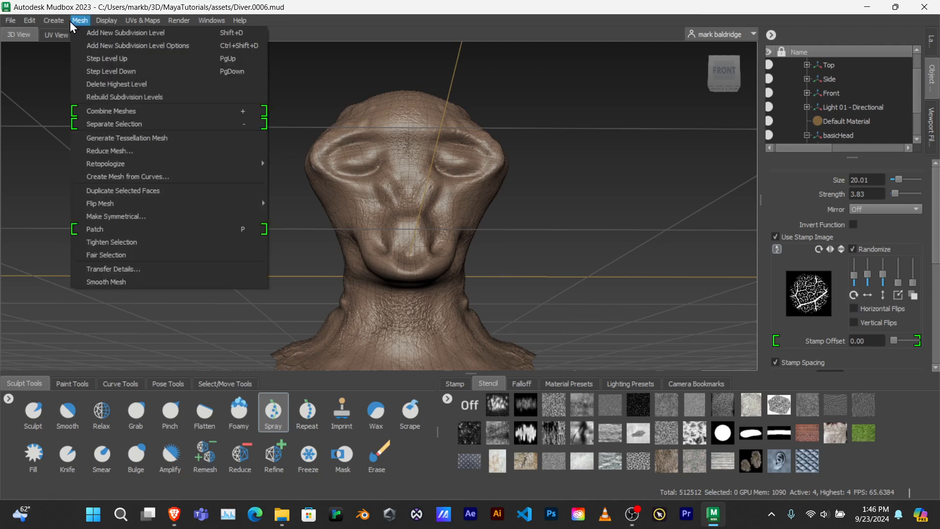
mouse_move(106, 22)
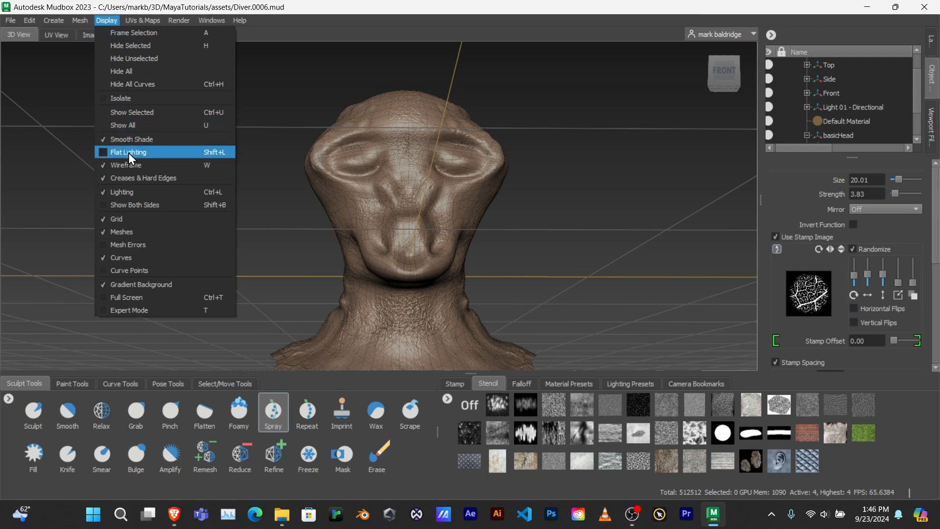
left_click(131, 165)
- Show the parchment stencil and spray its wrinkles onto the front of the neck at strength 2.03
mouse_move(521, 205)
left_mouse_down("alt")
mouse_move(558, 202)
mouse_move(500, 199)
mouse_move(523, 216)
left_mouse_up("alt")
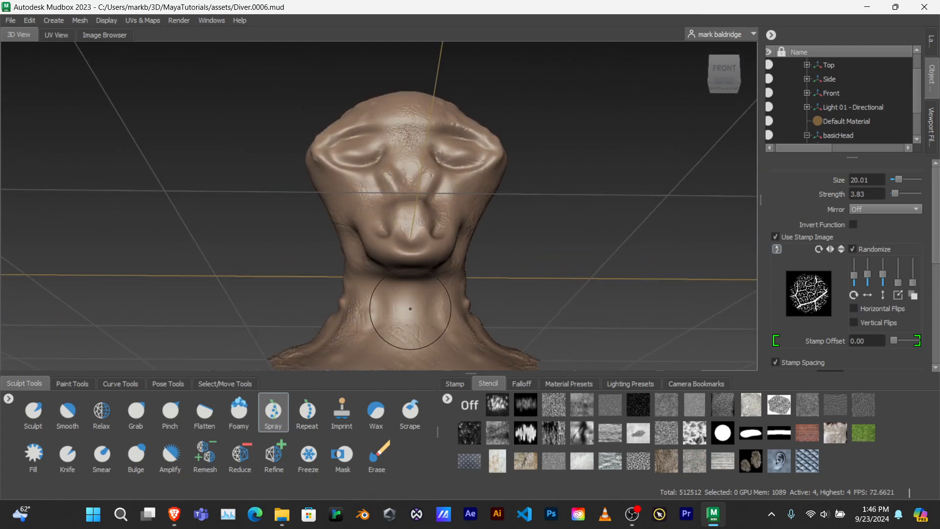
key("q")
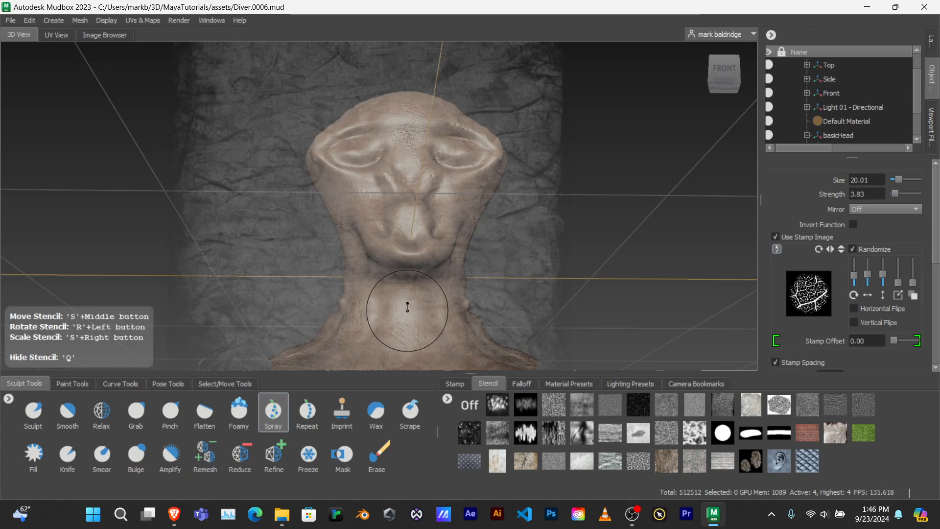
key("q")
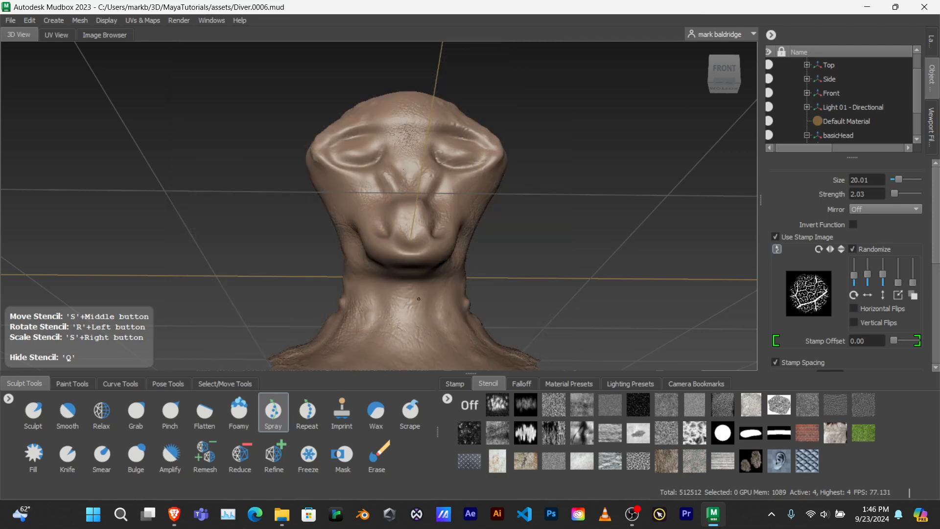
key("q")
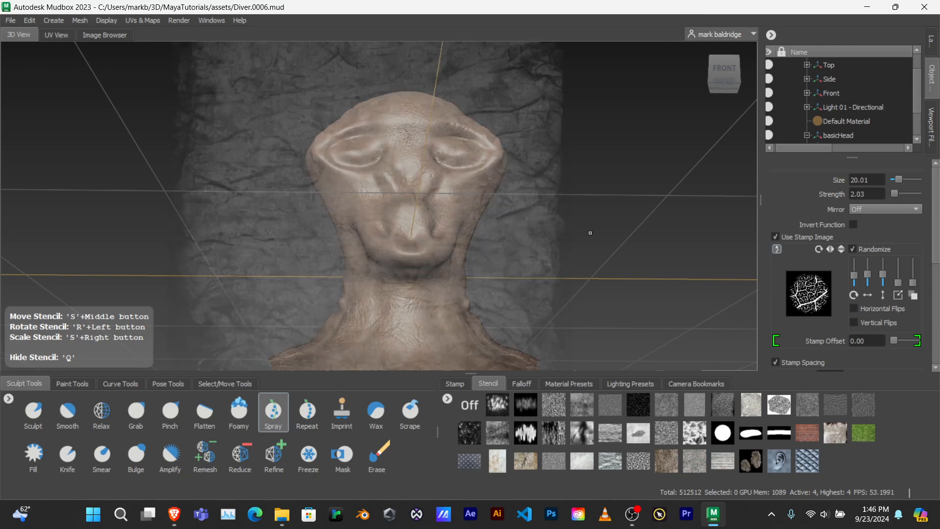
- Spray the parchment wrinkles onto the sides of the neck and head, checking the surface with the stencil hidden
left_click_drag(589, 233, 416, 256, "alt")
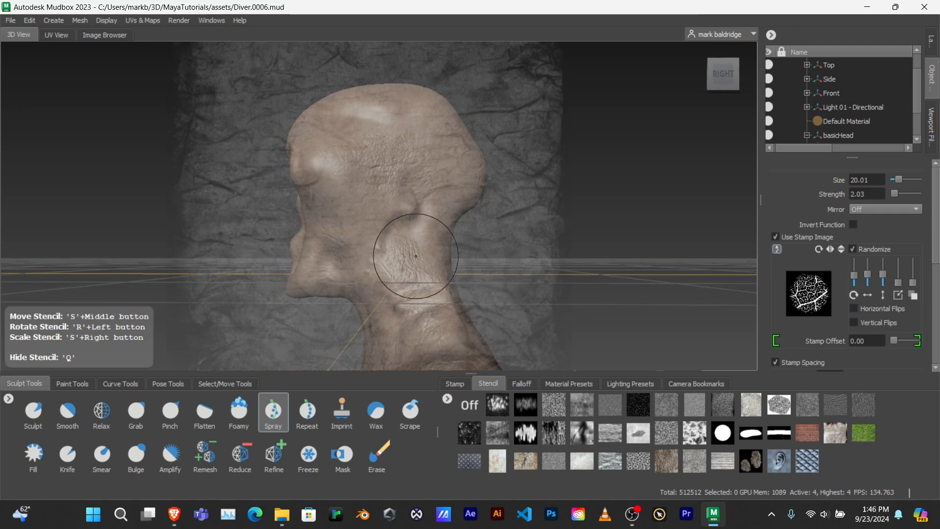
key("q")
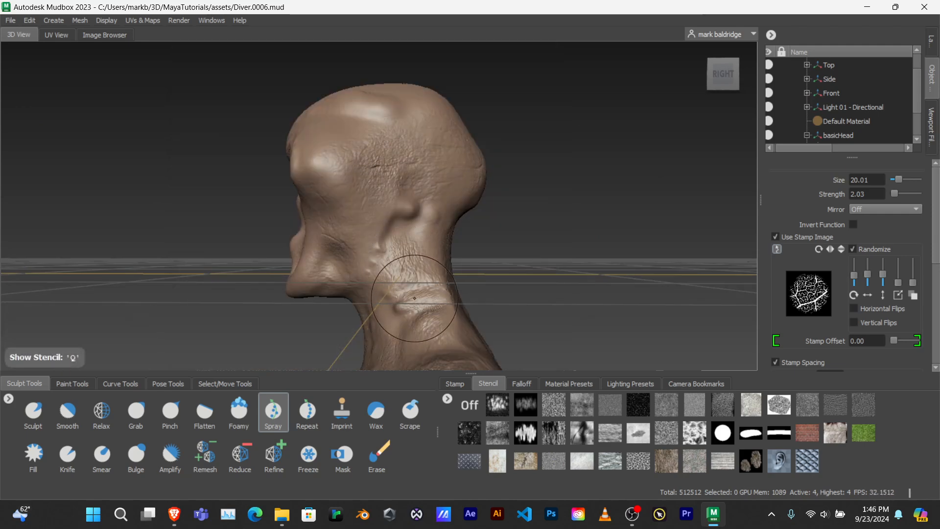
left_click_drag(379, 207, 428, 180, "alt")
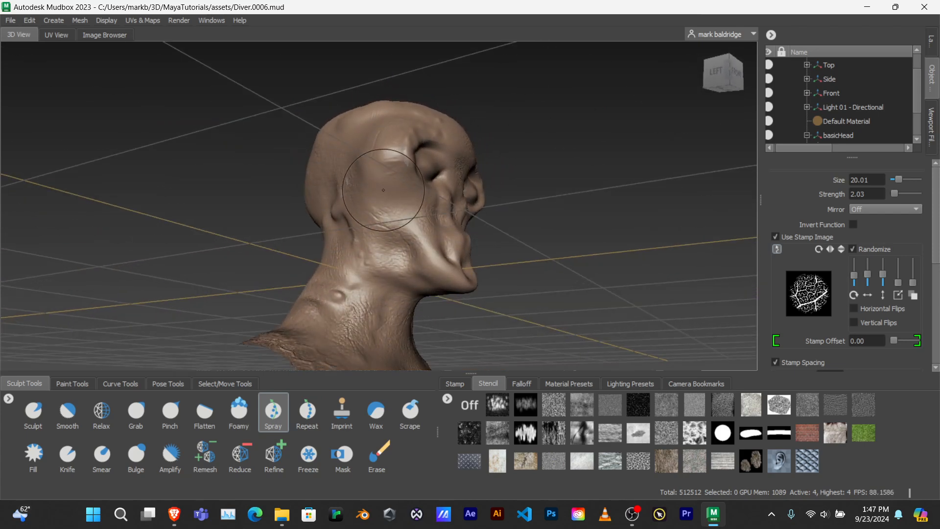
key("q")
key("q")
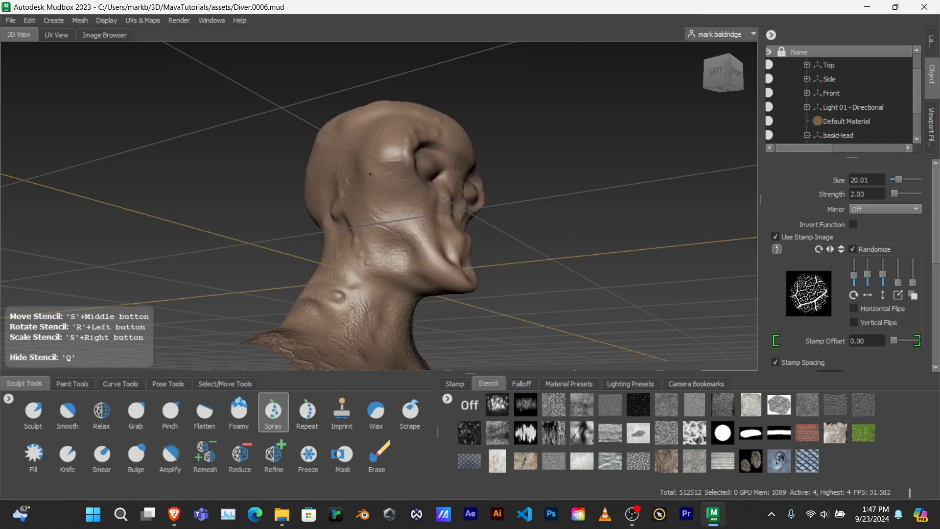
- Check both sides of the head with the parchment stencil hidden, and show the stencil over the head's right side
key("q")
key("q")
key("q")
left_click_drag(448, 215, 170, 239, "alt")
key("q")
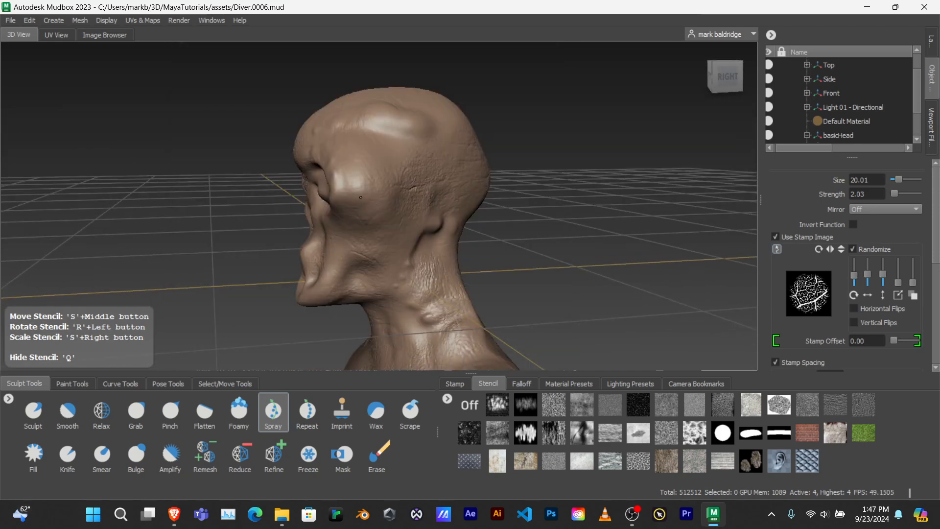
key("q")
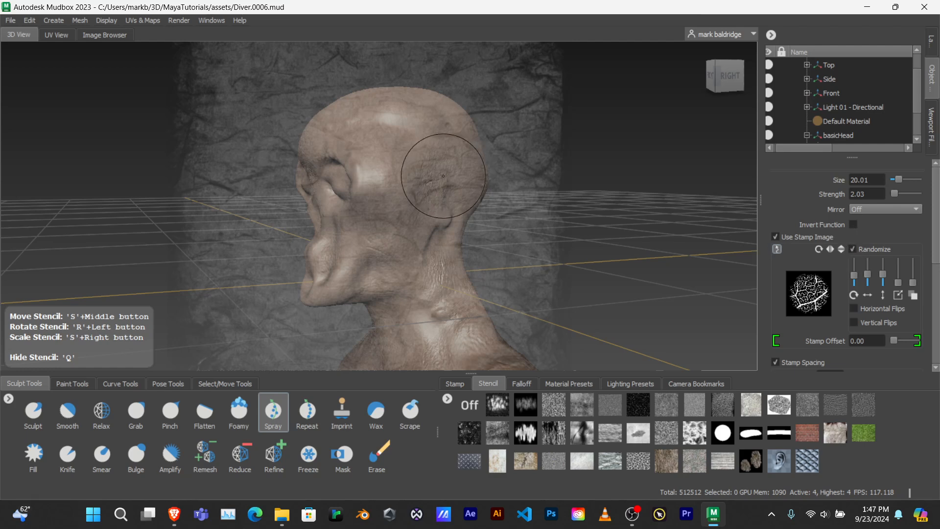
- Spray the parchment wrinkles over the right temple and side of the head, checking the surface with the stencil hidden
left_click_drag(400, 180, 549, 180, "alt")
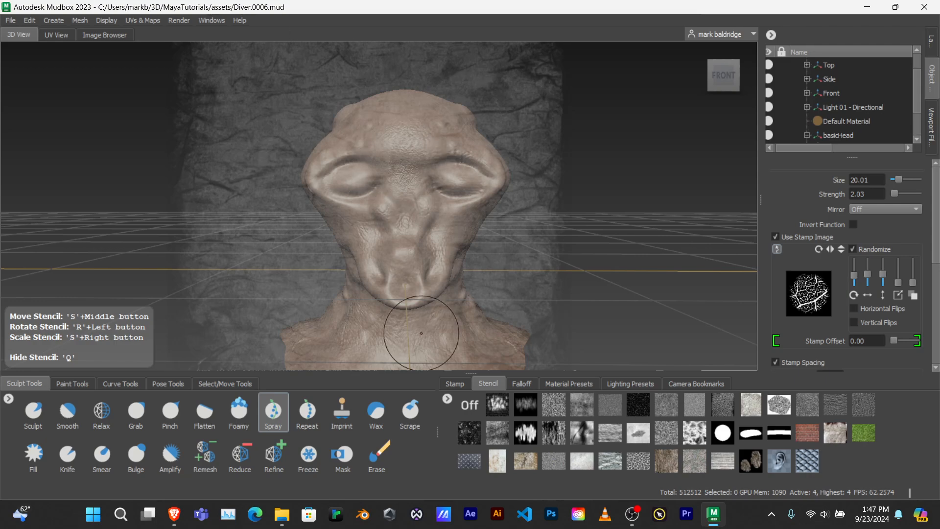
mouse_move(420, 336)
left_mouse_down("alt")
mouse_move(528, 170)
mouse_move(314, 186)
mouse_move(324, 188)
mouse_move(252, 157)
mouse_move(221, 185)
mouse_move(236, 180)
mouse_move(235, 204)
mouse_move(247, 180)
mouse_move(35, 193)
left_mouse_up("alt")
key("q")
left_click_drag(288, 218, 256, 207, "alt")
key("q")
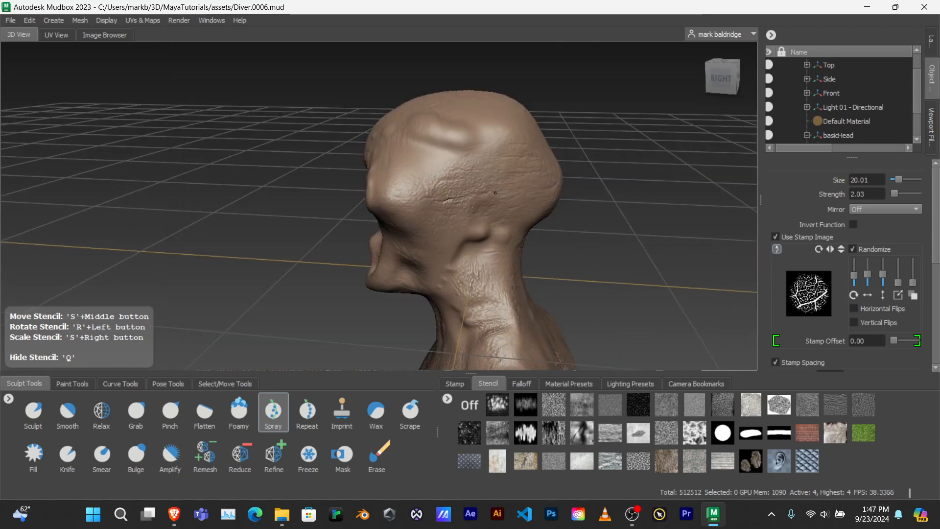
- Show the parchment stencil, spray its wrinkles onto the back of the head and behind the temple, and hide the stencil
key("q")
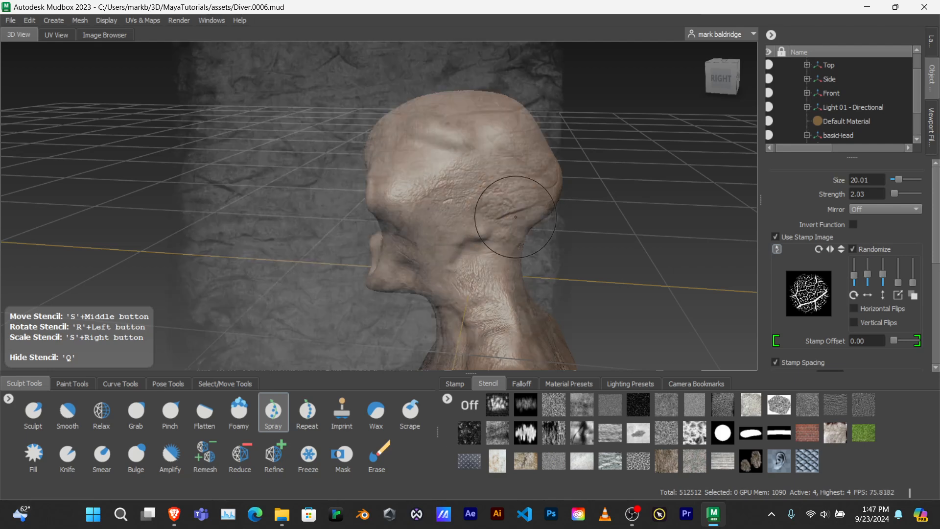
left_click_drag(501, 210, 410, 180, "alt")
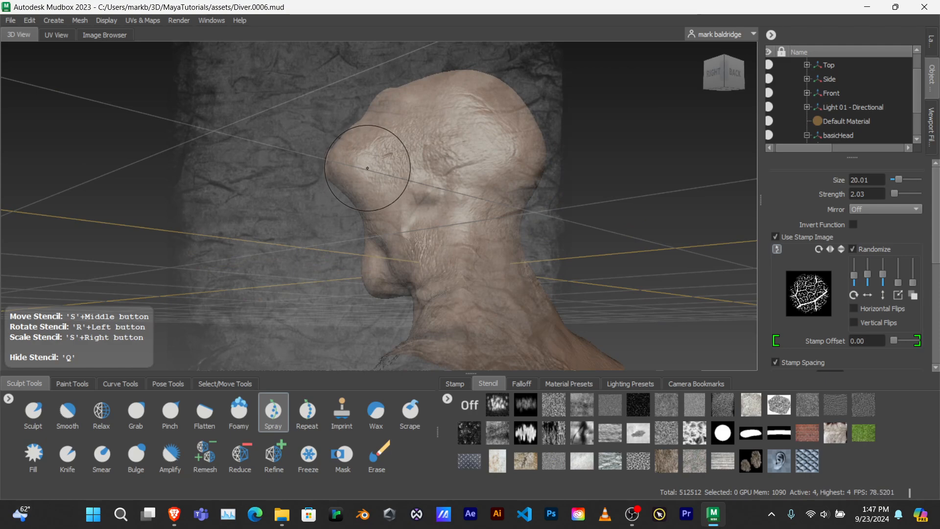
left_click_drag(368, 157, 376, 180, "alt")
key("q")
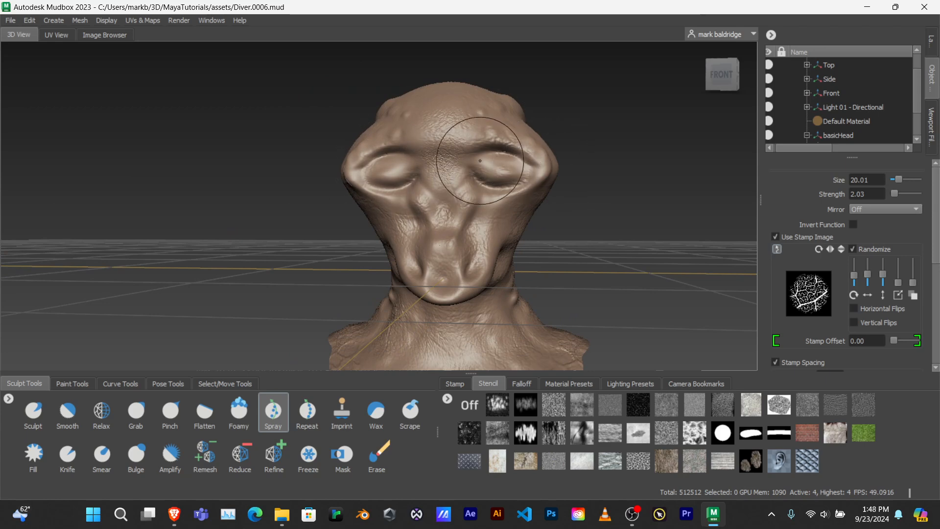
- Inspect the textured bust from the front, at a three-quarter angle and from slightly above with the stencil hidden
mouse_move(485, 190)
left_mouse_down("alt")
mouse_move(544, 195)
mouse_move(572, 235)
mouse_move(519, 198)
mouse_move(500, 143)
left_mouse_up("alt")
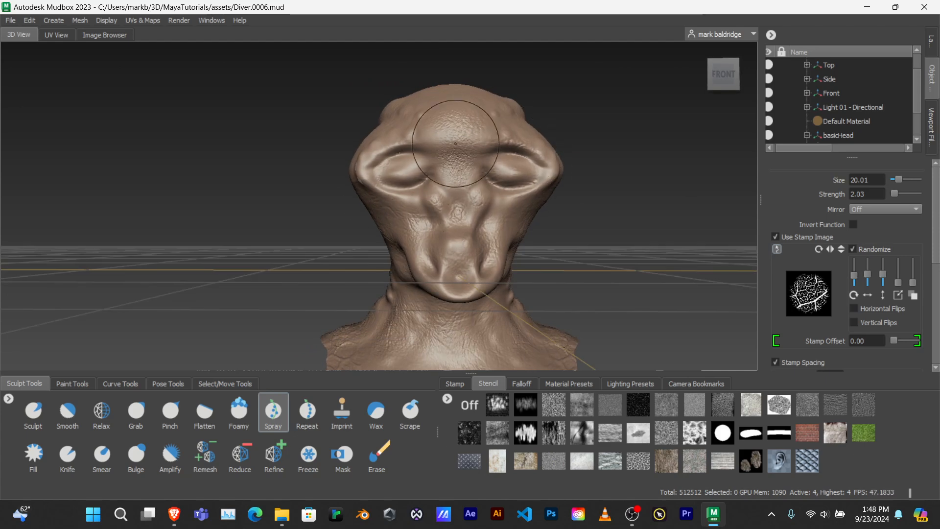
left_click_drag(412, 195, 432, 199, "alt")
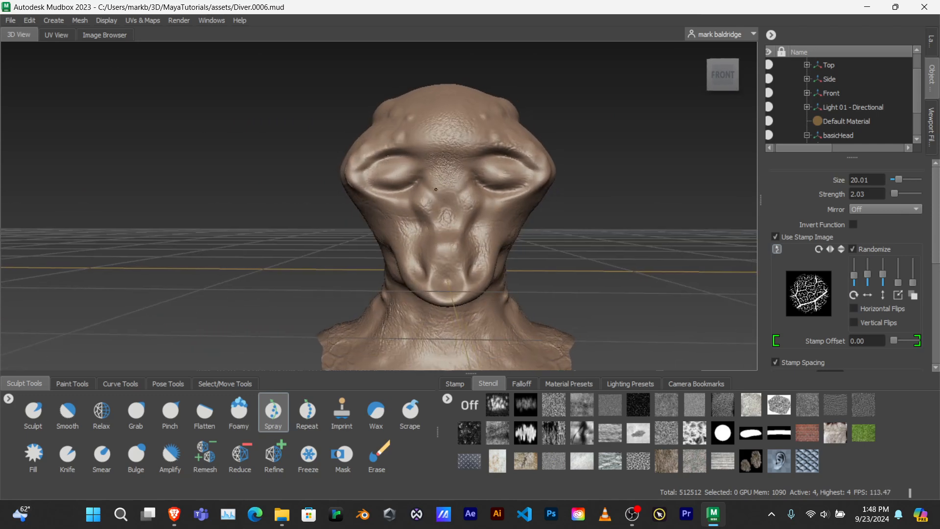
middle_click_drag(504, 211, 373, 172, "alt")
left_click_drag(373, 172, 348, 175, "alt")
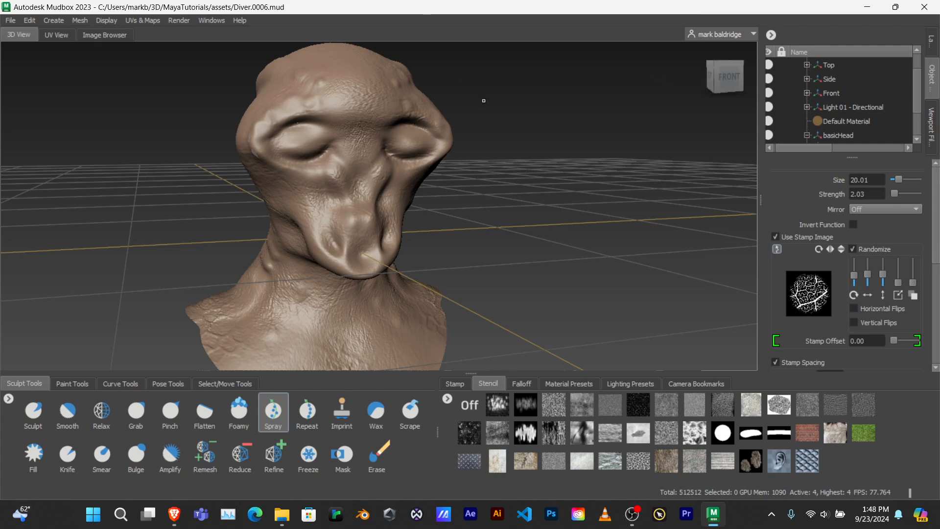
right_click_drag(491, 128, 484, 138, "alt")
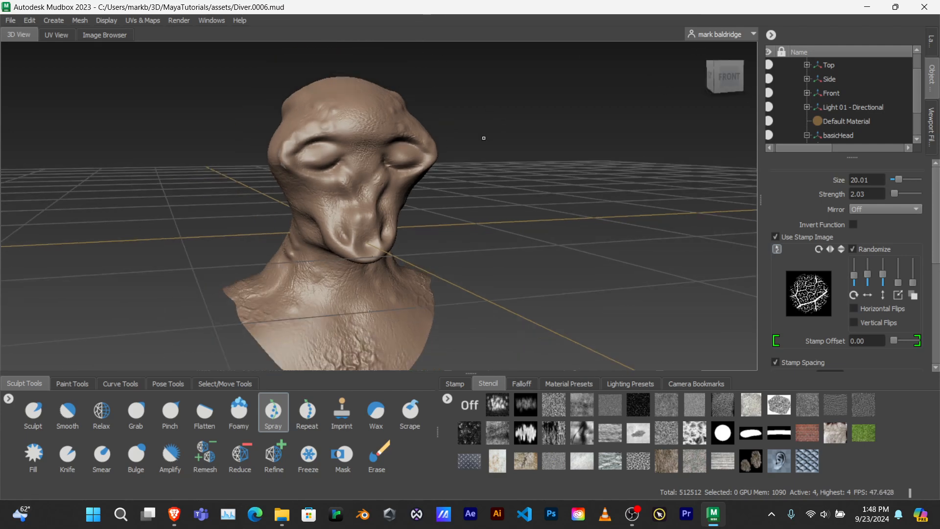
left_click_drag(465, 141, 742, 258, "alt")
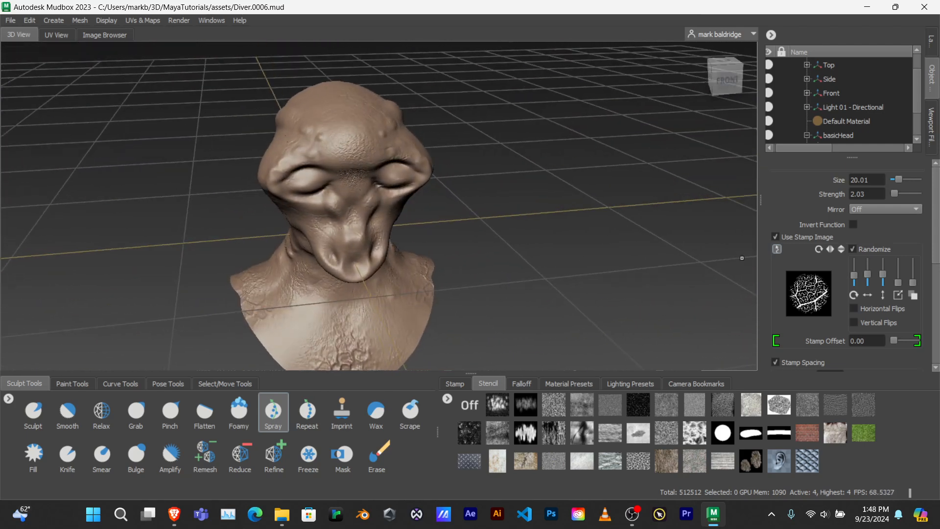